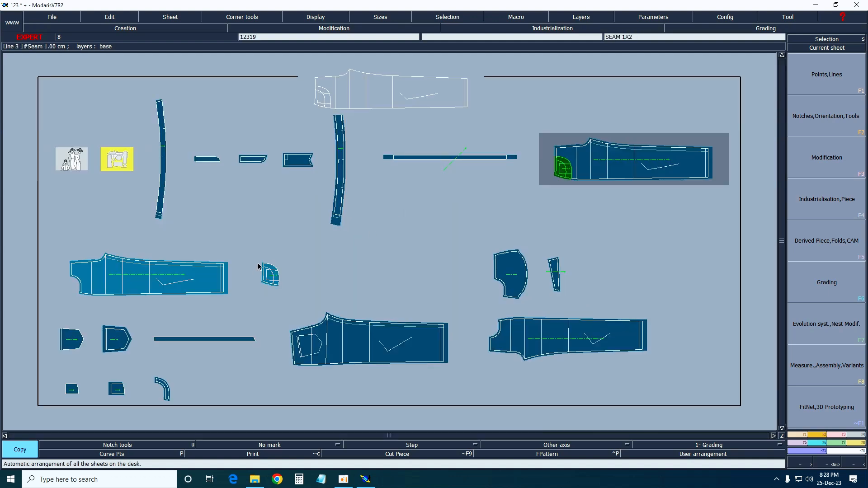
# Step: Delete the R/FRONT 1X1 sheet together with its dependent sheets, and make the plain front trouser pattern the current sheet
pyautogui.press('Delete')
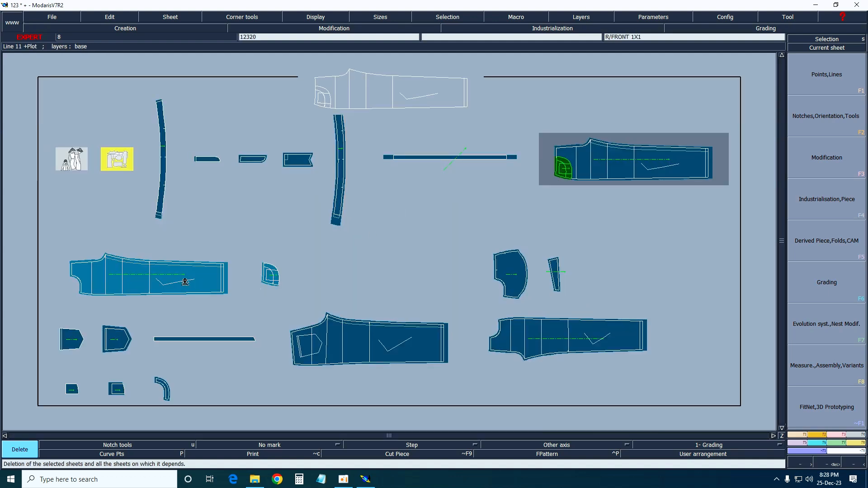
pyautogui.click(185, 282)
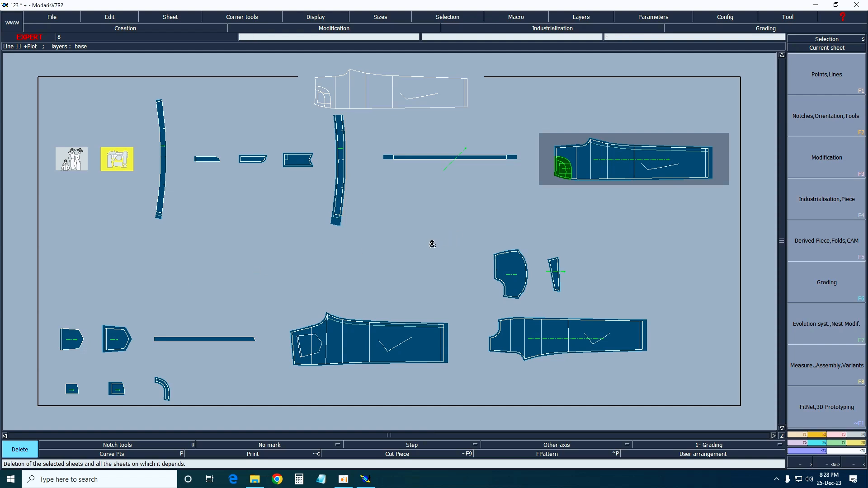
pyautogui.click(828, 47)
pyautogui.click(436, 94)
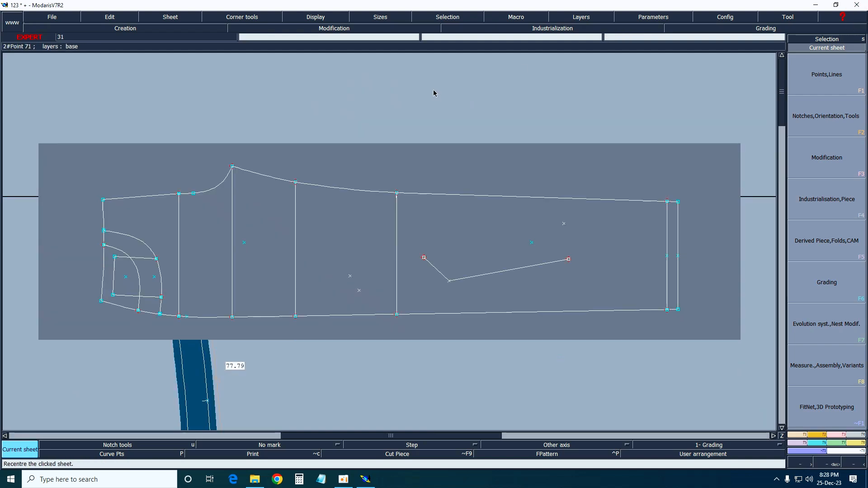
# Step: Delete the bent line in the lower leg and the loose points inside the front pattern
pyautogui.moveTo(415, 237); pyautogui.dragTo(593, 292)
pyautogui.press('Delete')
pyautogui.click(487, 272)
pyautogui.moveTo(202, 228); pyautogui.dragTo(362, 297)
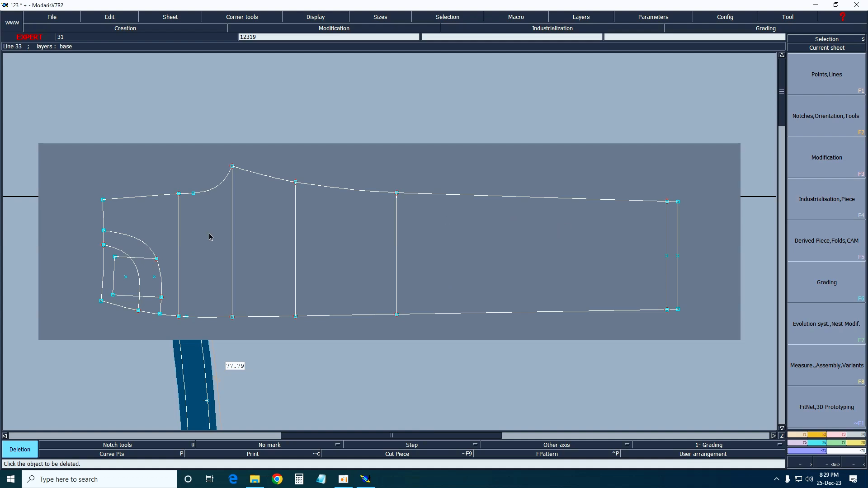
# Step: Delete the inner pocket curve at the waist and side seam corner together with its leftover curve points
pyautogui.press('z')
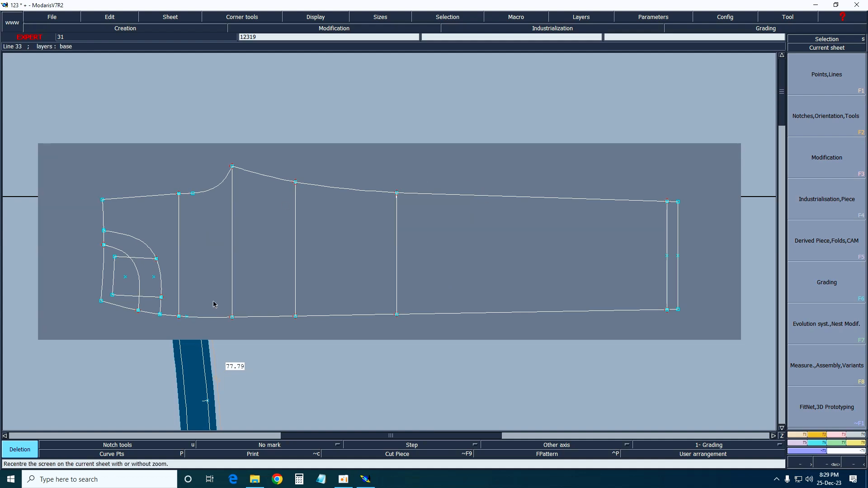
pyautogui.press('z')
pyautogui.moveTo(70, 203); pyautogui.dragTo(210, 326)
pyautogui.press('Delete')
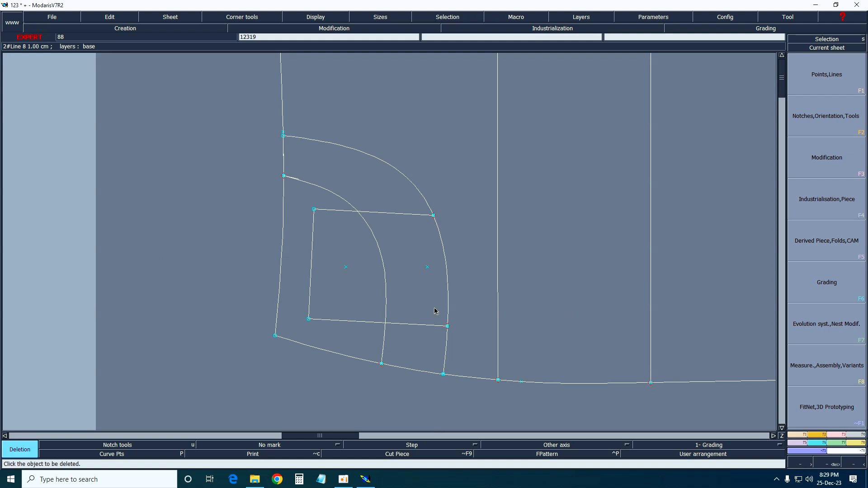
pyautogui.click(380, 255)
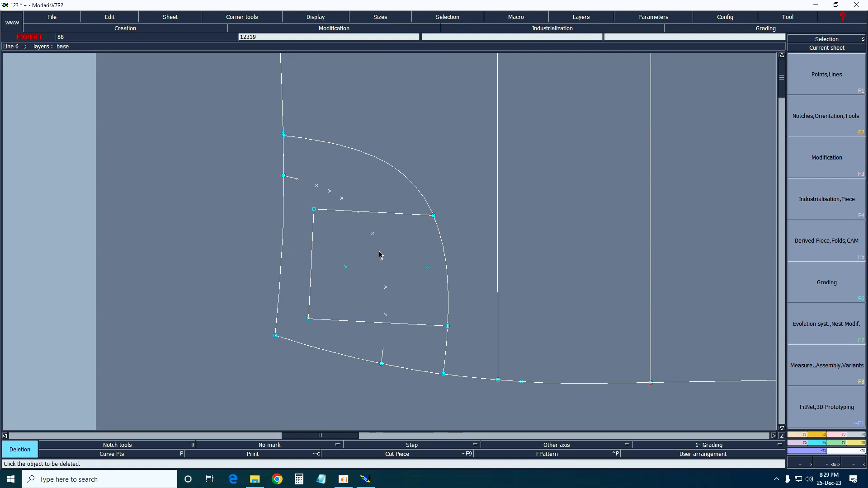
pyautogui.moveTo(301, 160); pyautogui.dragTo(432, 341)
# Step: Delete the pocket rectangle, the outer pocket curve and their remaining points near the waist
pyautogui.click(396, 329)
pyautogui.click(442, 326)
pyautogui.click(376, 216)
pyautogui.click(369, 158)
pyautogui.moveTo(305, 134); pyautogui.dragTo(475, 365)
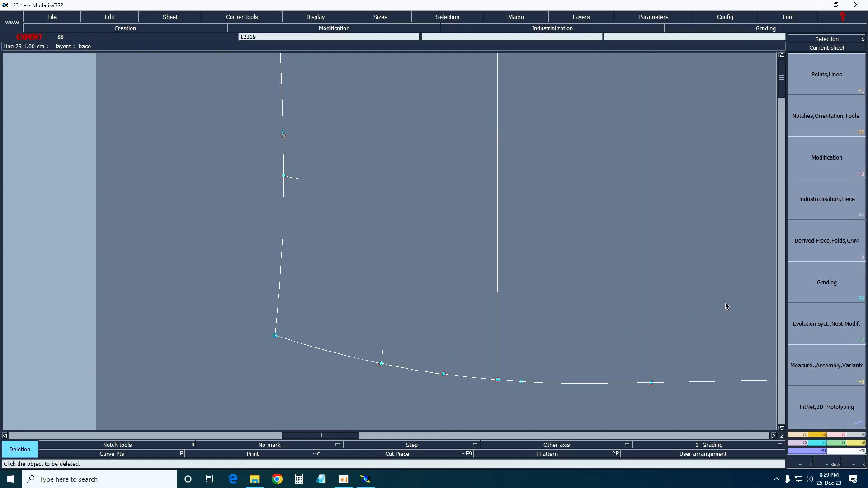
# Step: Delete the short leftover line stub on the waist edge
pyautogui.press('F3')
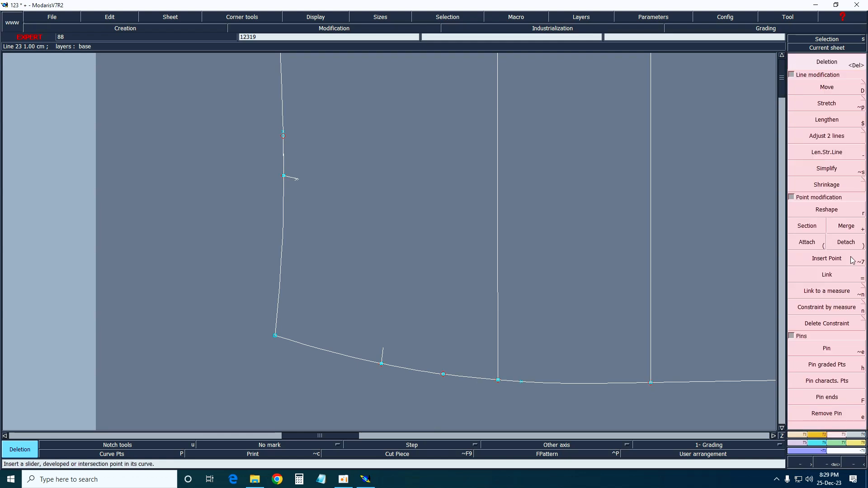
pyautogui.click(807, 245)
pyautogui.click(443, 375)
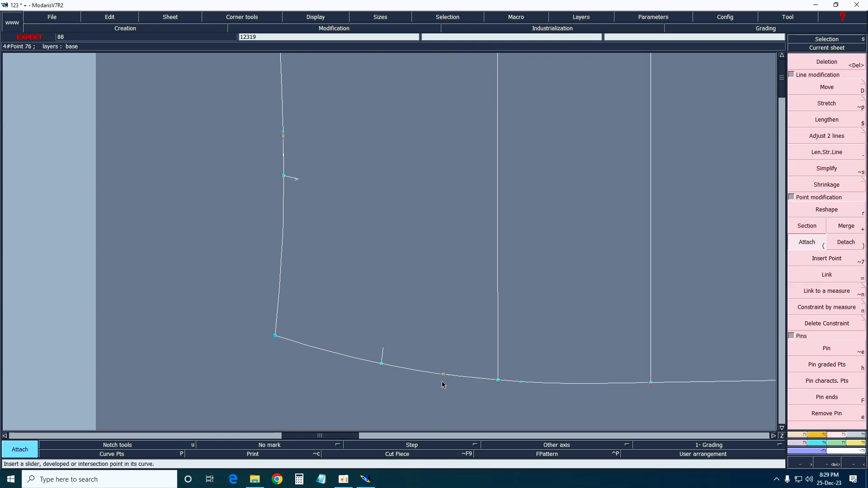
pyautogui.press('Delete')
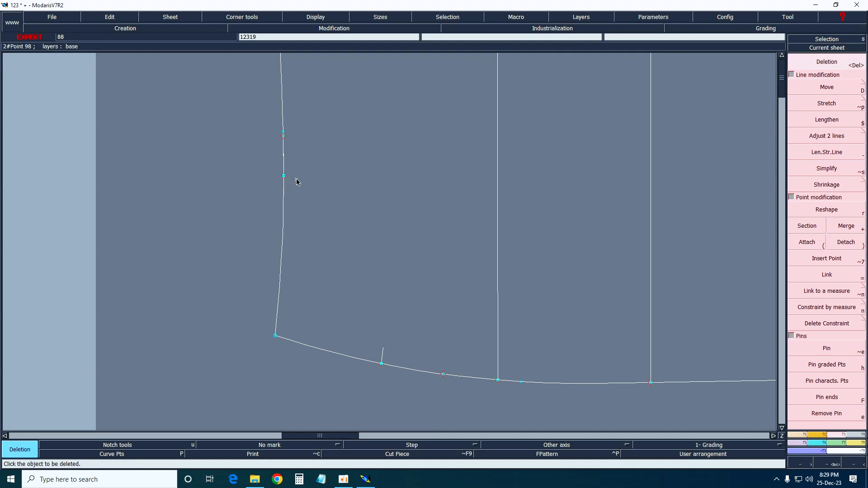
pyautogui.click(808, 243)
pyautogui.click(284, 176)
pyautogui.click(273, 180)
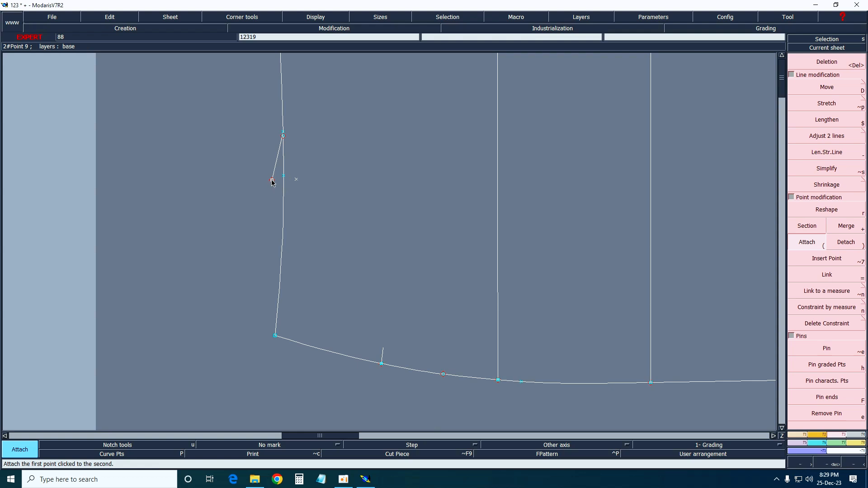
pyautogui.hotkey('ctrl', 'z')
# Step: Delete the leftover waist point and the short side-seam stub, and attach the freed point back onto the seam
pyautogui.press('Delete')
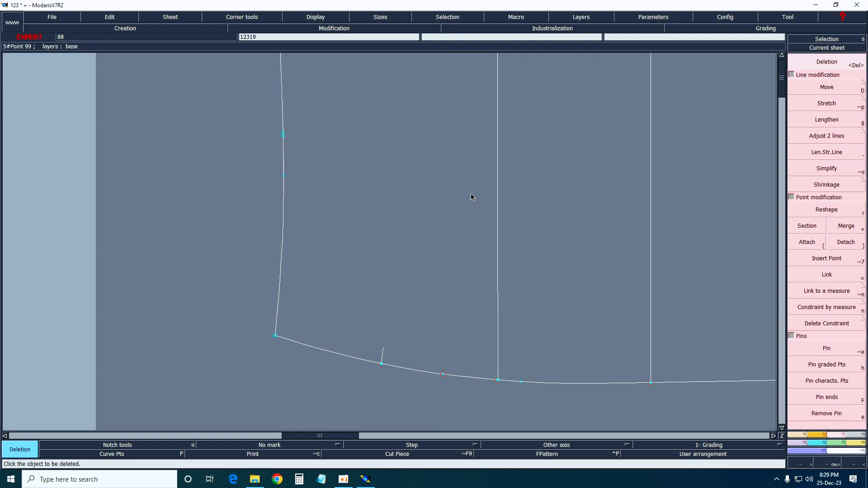
pyautogui.press('Home')
pyautogui.press('Return')
pyautogui.moveTo(72, 257); pyautogui.dragTo(258, 384)
pyautogui.click(310, 207)
pyautogui.click(807, 242)
pyautogui.click(309, 211)
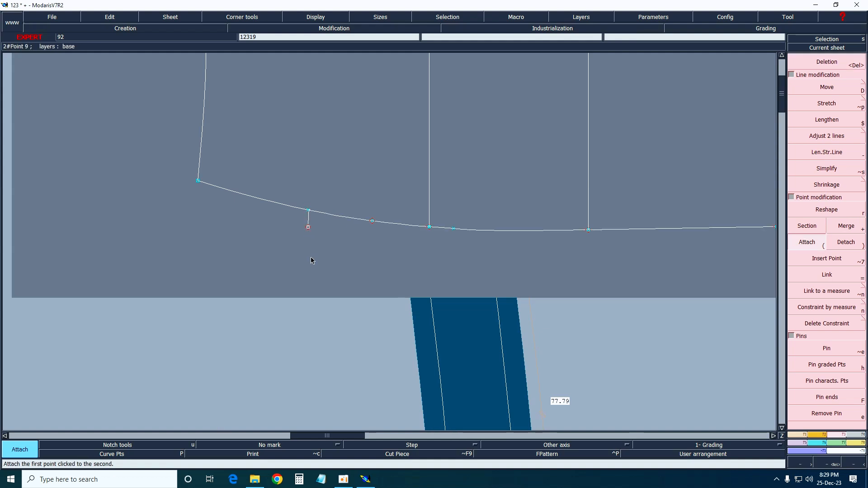
pyautogui.click(308, 211)
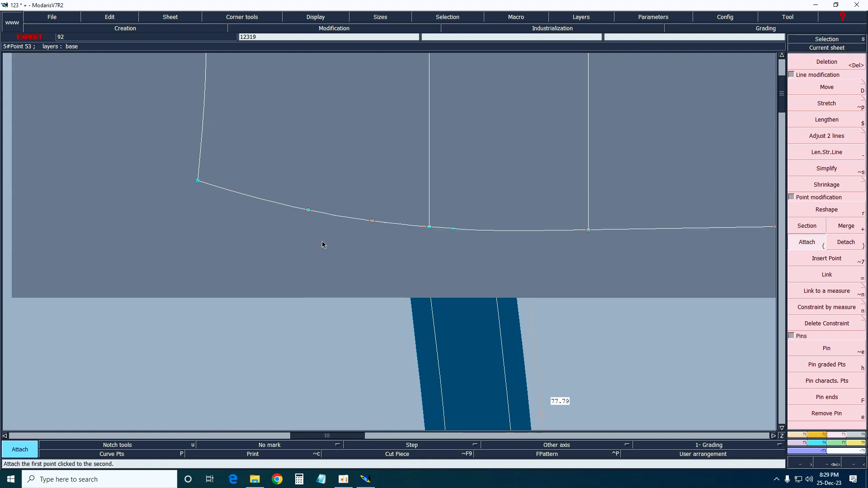
# Step: Pull the side-seam point nearest the first cross line free, attach it farther along the seam, and try to detach the lines there
pyautogui.moveTo(372, 222); pyautogui.dragTo(356, 250)
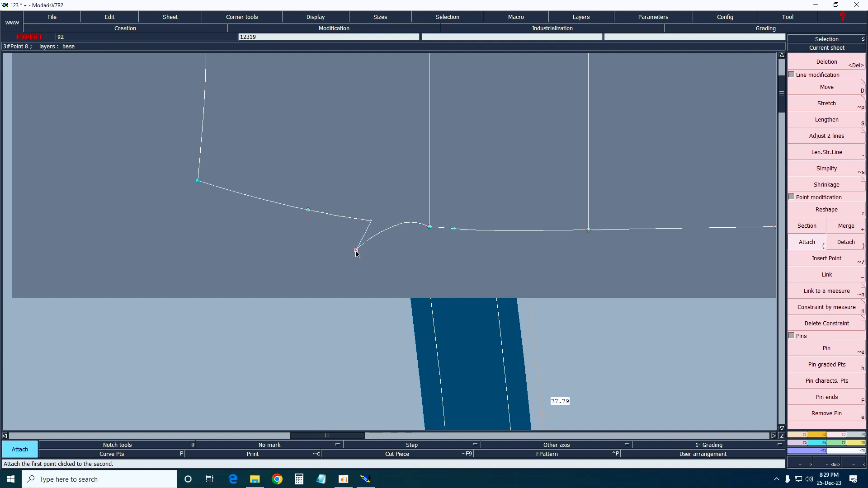
pyautogui.click(356, 250)
pyautogui.click(384, 223)
pyautogui.click(847, 226)
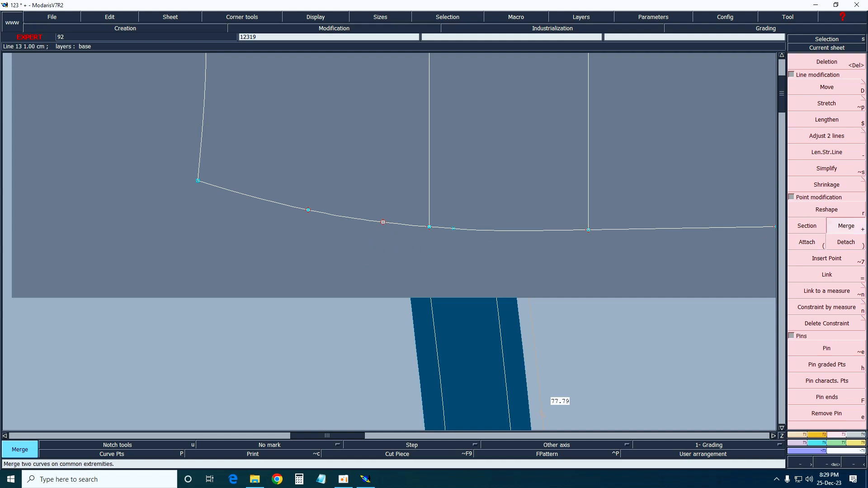
pyautogui.click(848, 246)
pyautogui.click(384, 223)
pyautogui.click(367, 271)
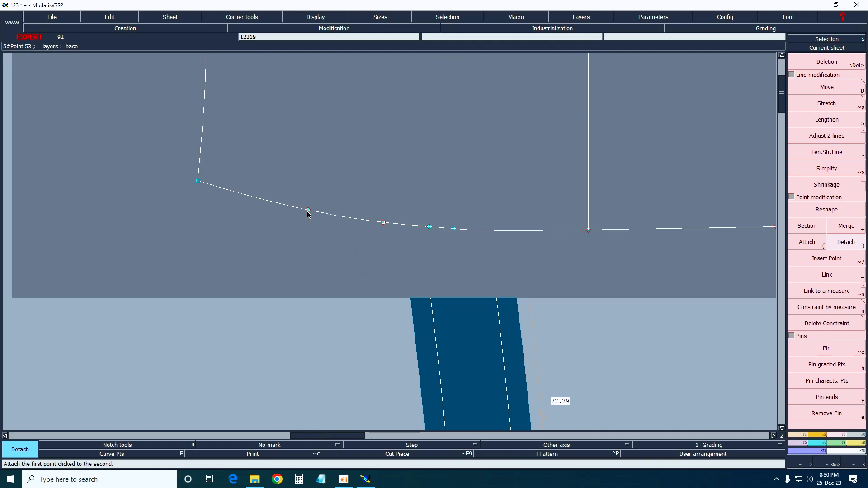
# Step: Move the end of the overlapping line at the former inner pocket point to a loose position outside the side seam
pyautogui.press('(')
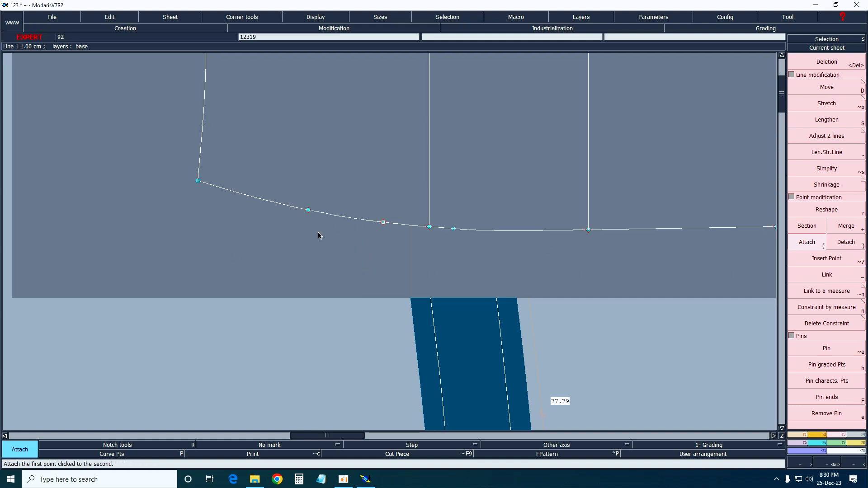
pyautogui.click(308, 210)
pyautogui.click(296, 226)
pyautogui.click(349, 264)
pyautogui.press('Delete')
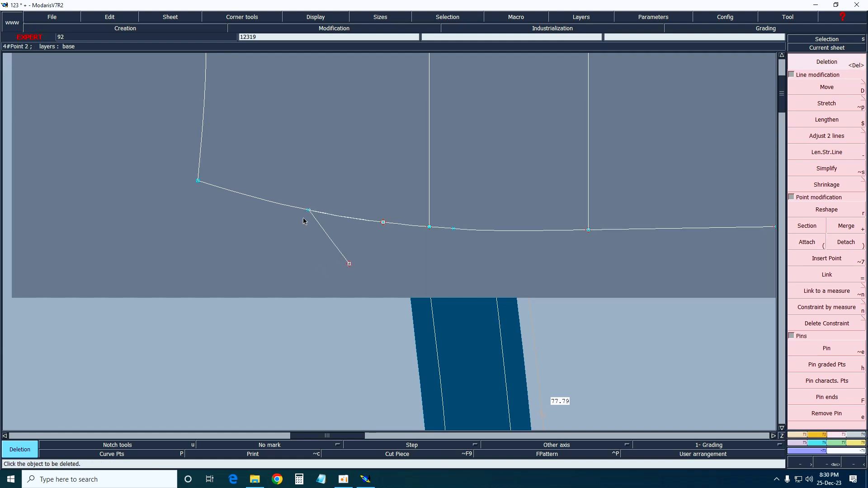
pyautogui.press('Return')
pyautogui.moveTo(257, 193); pyautogui.dragTo(374, 286)
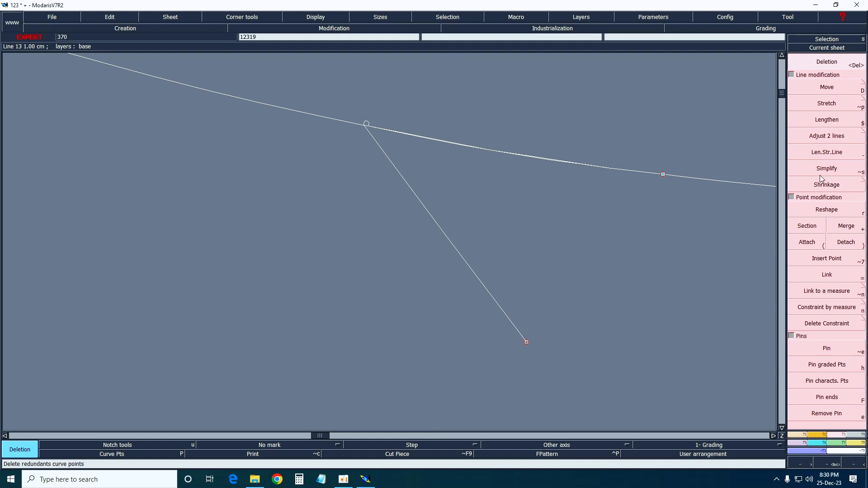
pyautogui.click(828, 136)
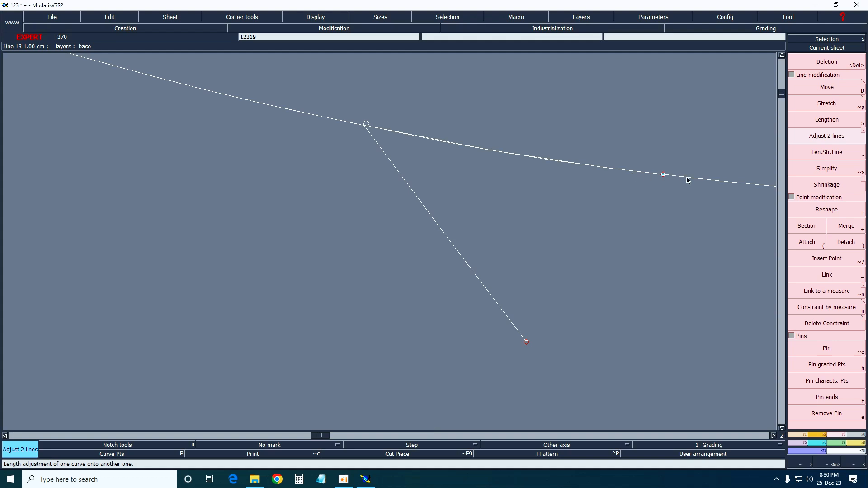
pyautogui.press('Delete')
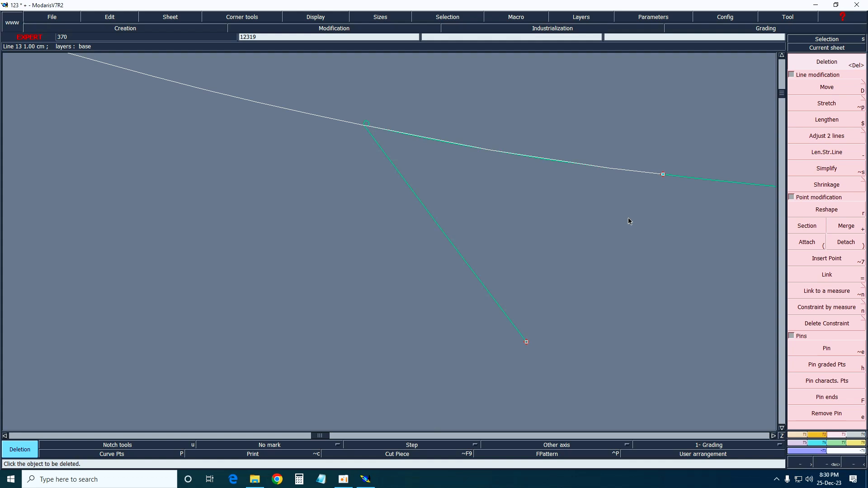
# Step: Display the curve points where the pulled-out line leaves the side seam
pyautogui.press('z')
pyautogui.moveTo(316, 96); pyautogui.dragTo(460, 174)
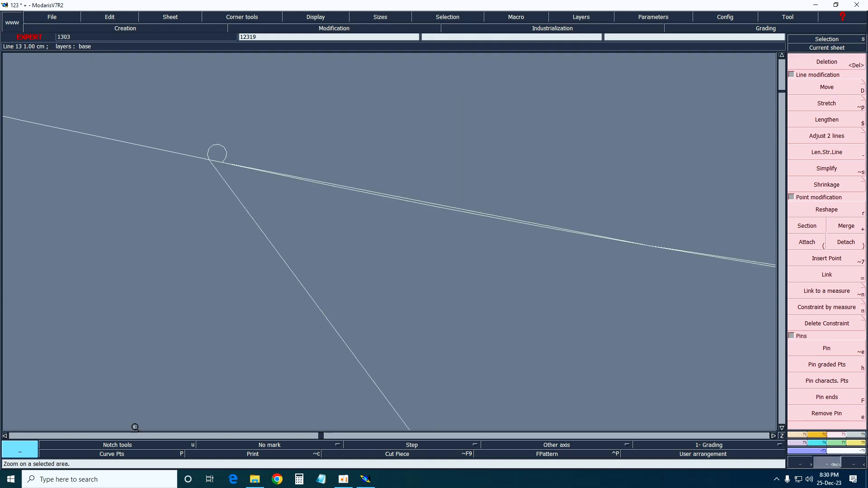
pyautogui.click(109, 454)
pyautogui.press('Delete')
pyautogui.click(214, 170)
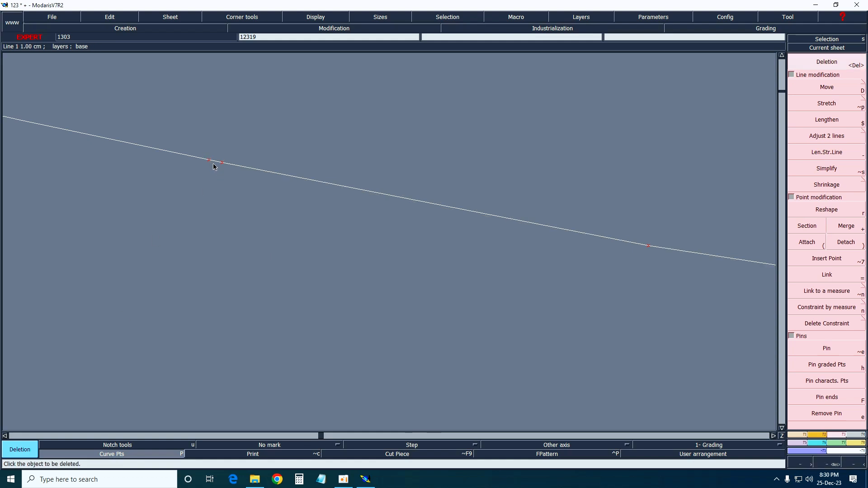
pyautogui.press('Home')
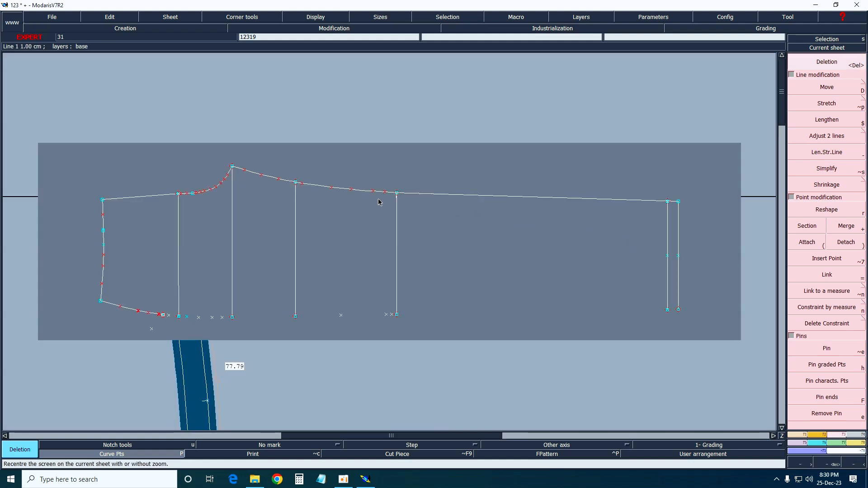
pyautogui.hotkey('ctrl', 'z')
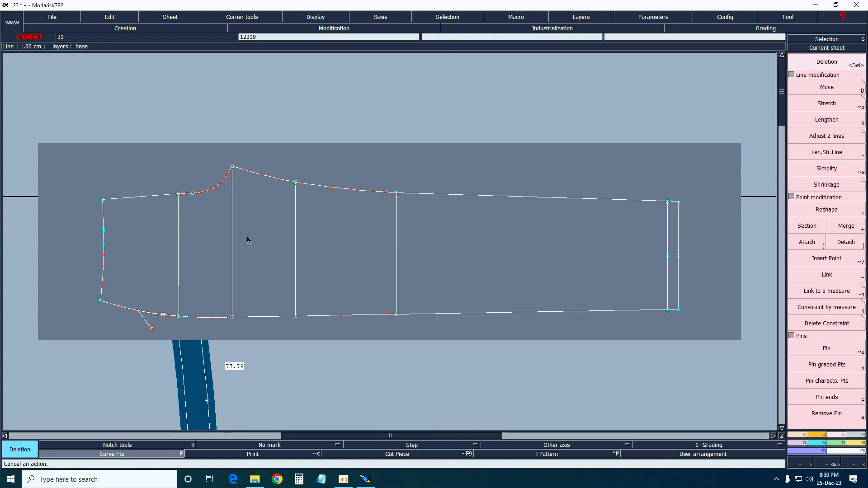
# Step: Delete the pulled-out line's curve points where it leaves the side seam
pyautogui.press('Return')
pyautogui.moveTo(114, 289); pyautogui.dragTo(205, 338)
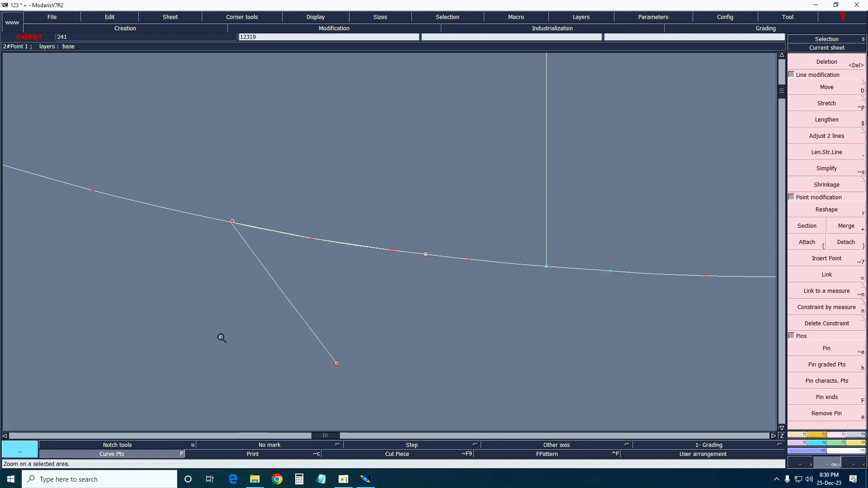
pyautogui.press('Delete')
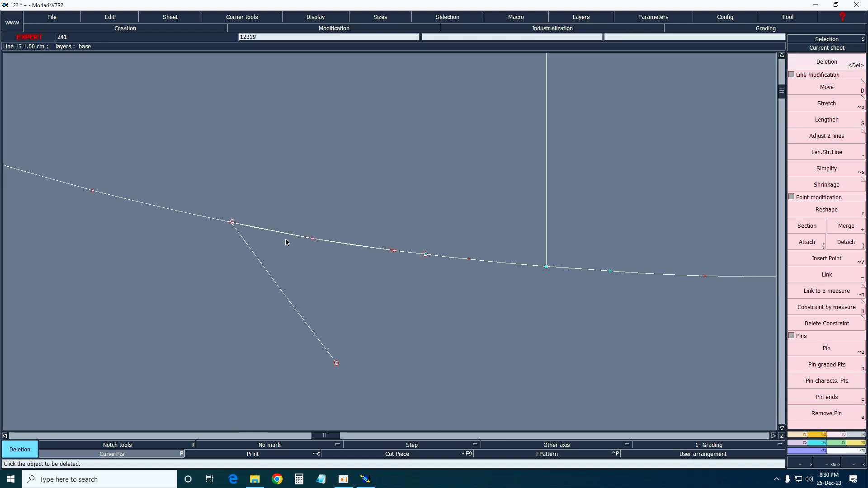
pyautogui.press('Return')
pyautogui.moveTo(199, 198); pyautogui.dragTo(255, 240)
pyautogui.click(441, 281)
pyautogui.click(458, 287)
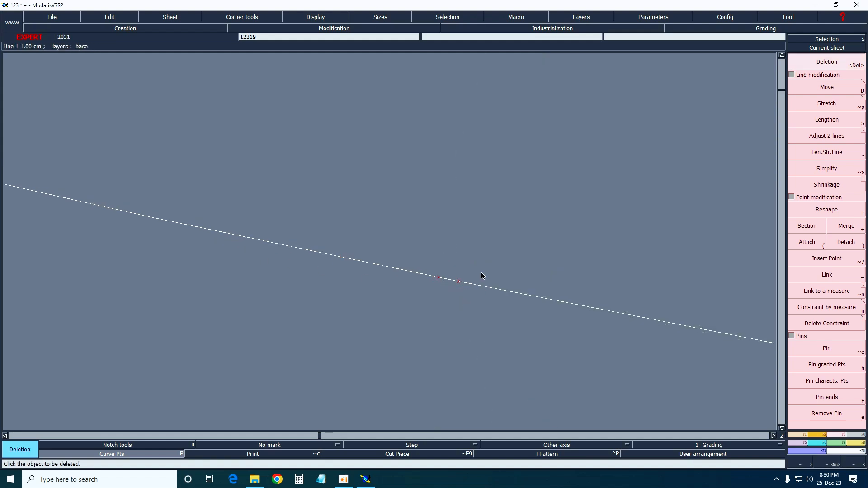
# Step: Delete the stray line's remaining curve points along the side seam
pyautogui.press('Home')
pyautogui.press('Return')
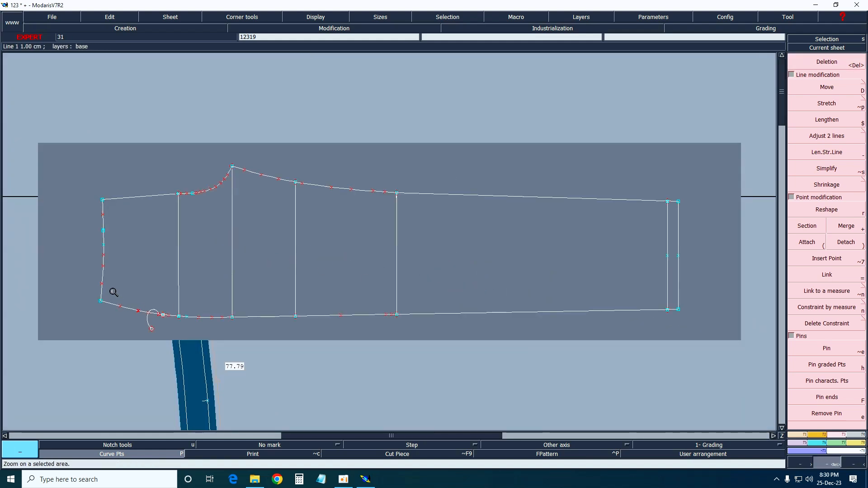
pyautogui.moveTo(113, 290); pyautogui.dragTo(199, 359)
pyautogui.click(418, 190)
pyautogui.click(420, 190)
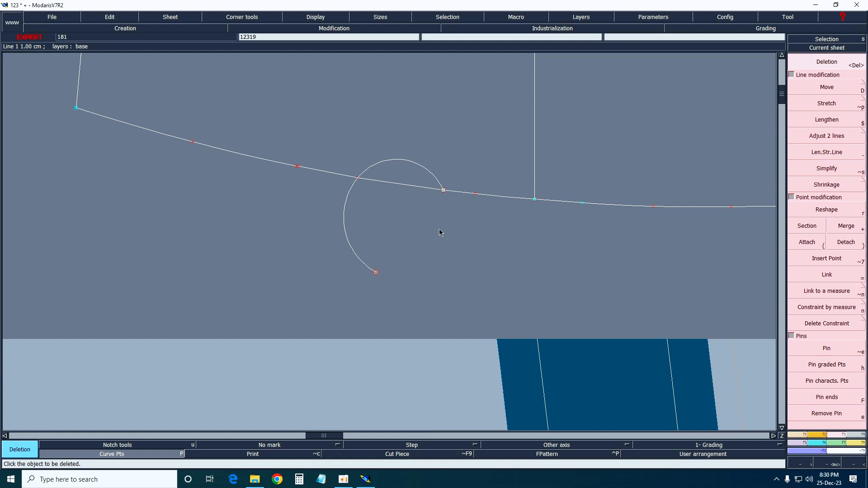
# Step: Hide the curve points and remove the stray arc crossing the side seam
pyautogui.click(112, 455)
pyautogui.click(810, 141)
pyautogui.press('Escape')
pyautogui.press('Home')
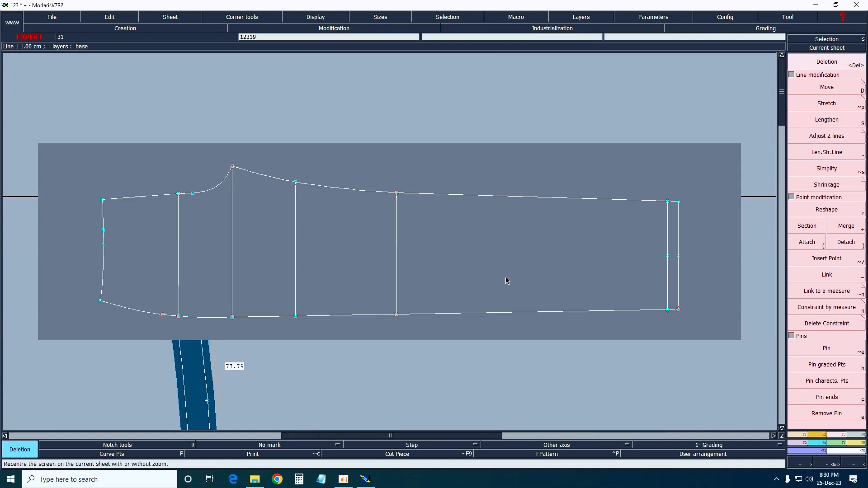
pyautogui.press('Return')
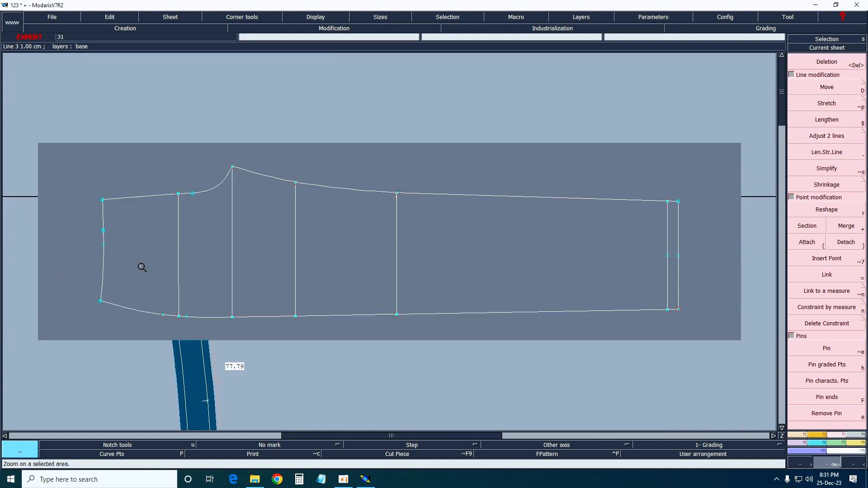
pyautogui.moveTo(28, 179); pyautogui.dragTo(216, 329)
pyautogui.click(846, 226)
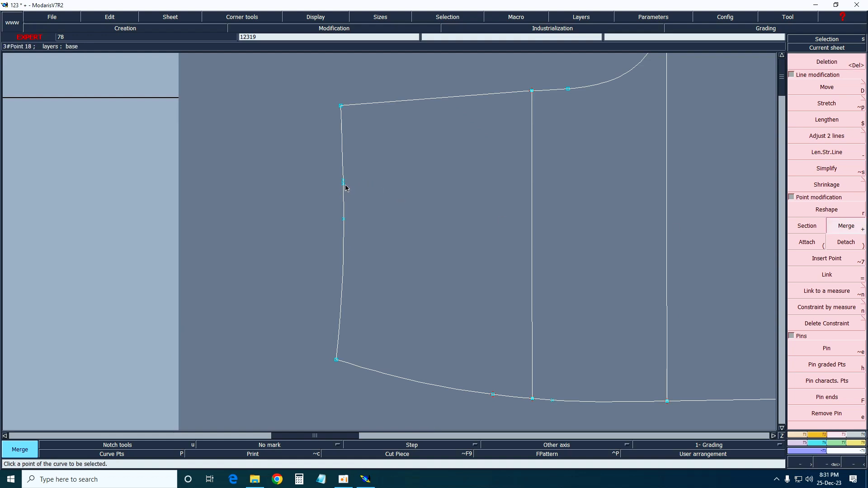
pyautogui.press('Home')
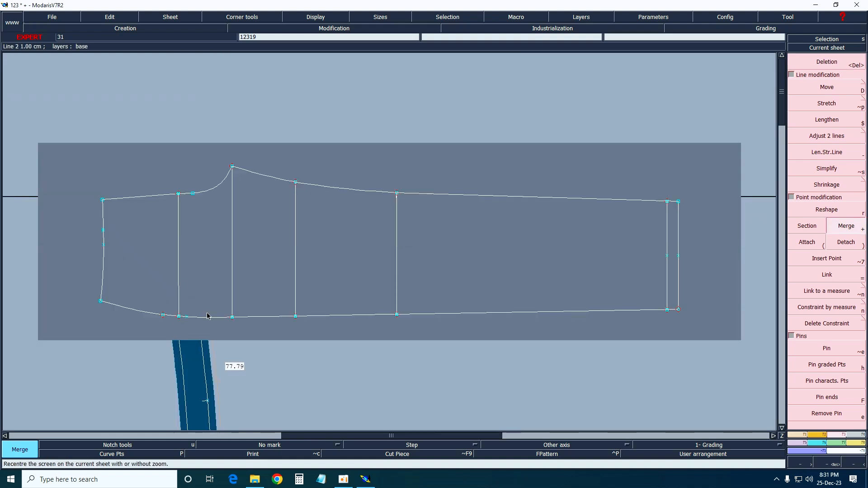
# Step: Attach the stray side seam point near the hip line and try to merge the seam's curves there
pyautogui.press('Return')
pyautogui.moveTo(278, 380); pyautogui.dragTo(282, 382)
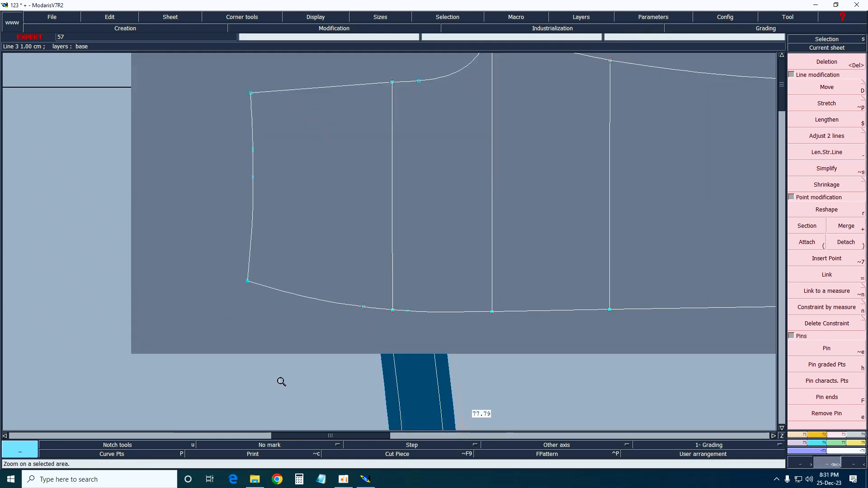
pyautogui.click(808, 243)
pyautogui.click(364, 307)
pyautogui.click(360, 316)
pyautogui.click(361, 316)
pyautogui.click(363, 308)
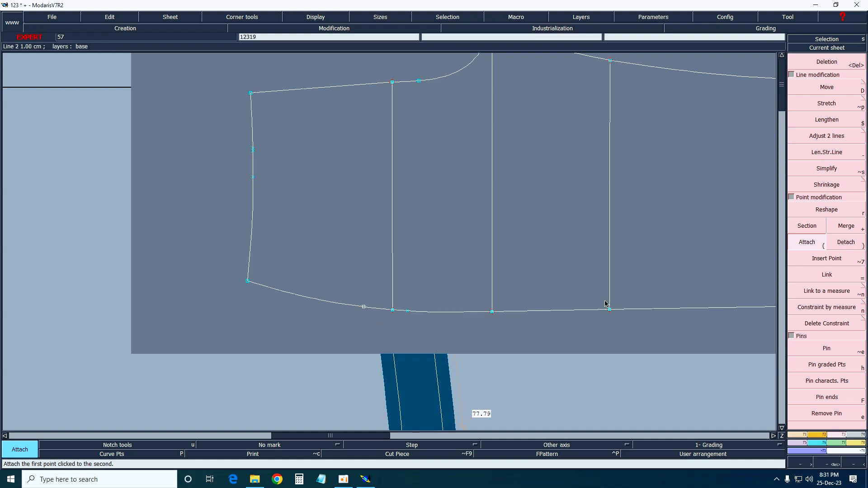
pyautogui.click(847, 226)
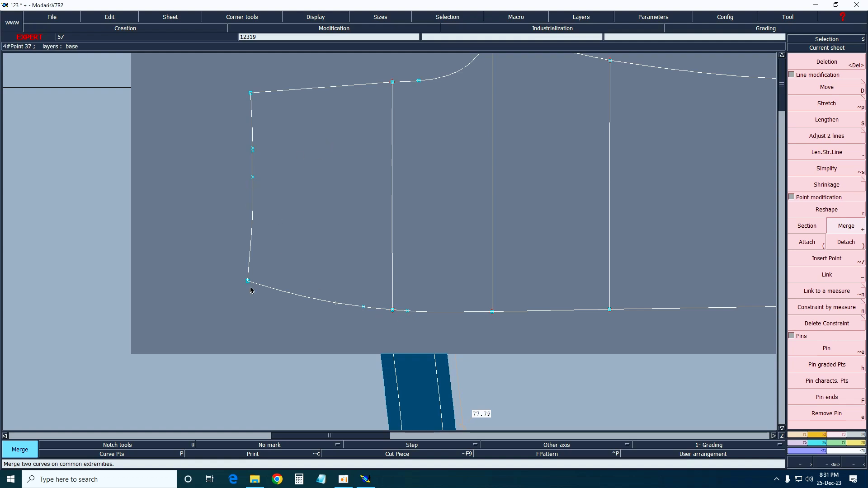
# Step: Display the curve points and add new ones beside the leftover points on the side seam and waist line
pyautogui.press('p')
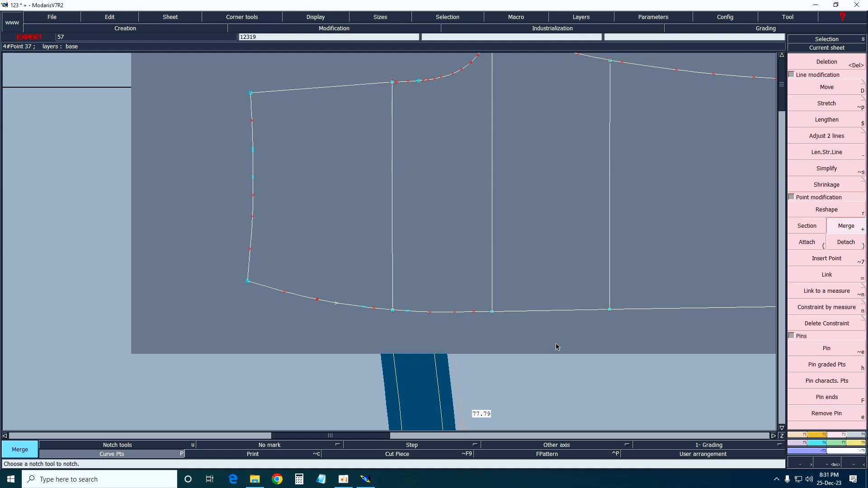
pyautogui.press('q')
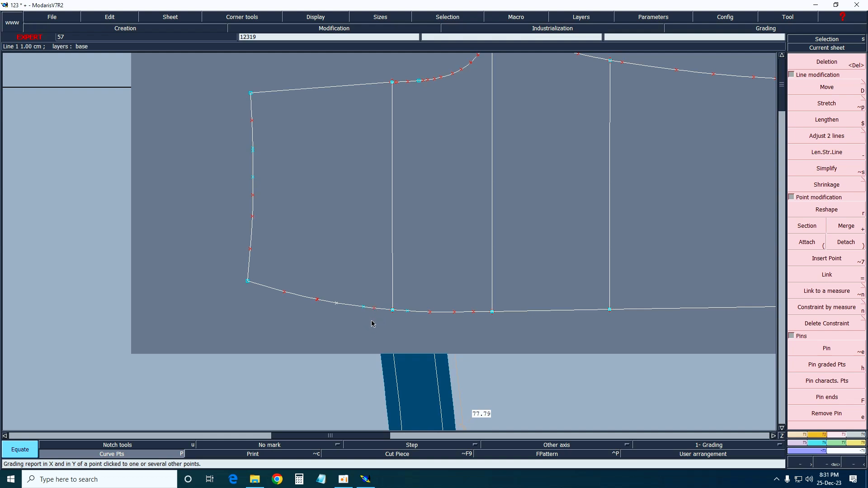
pyautogui.press('a')
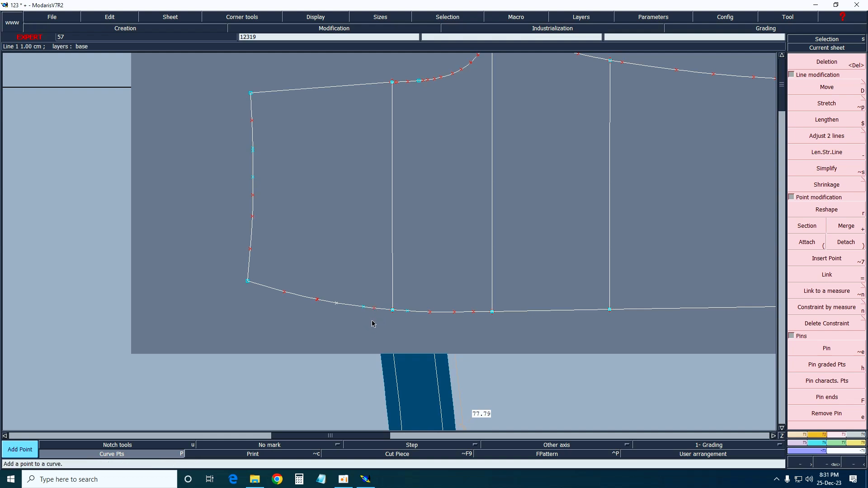
pyautogui.click(364, 310)
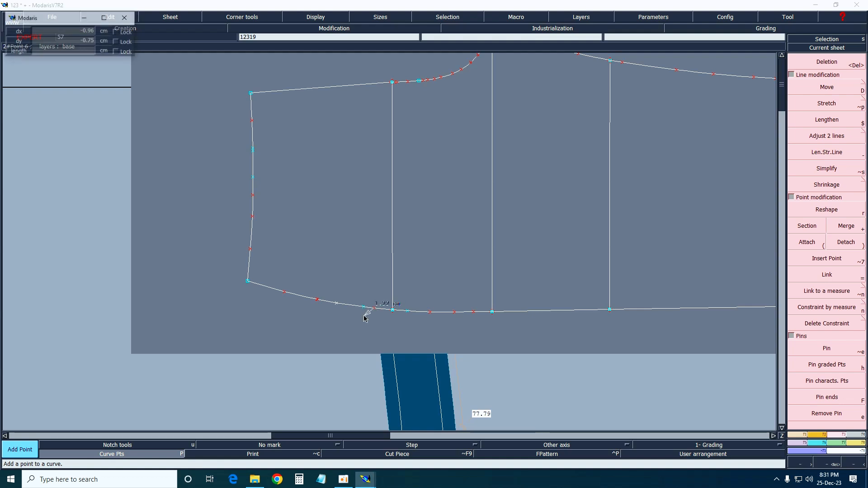
pyautogui.click(340, 305)
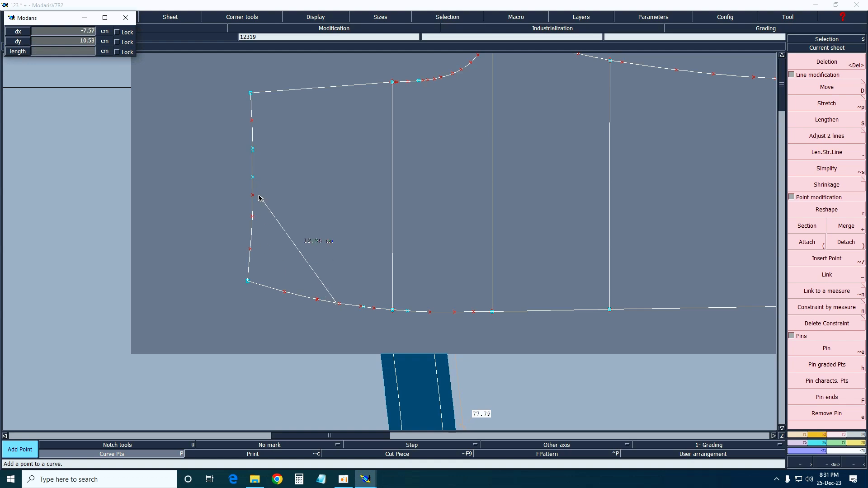
pyautogui.click(254, 180)
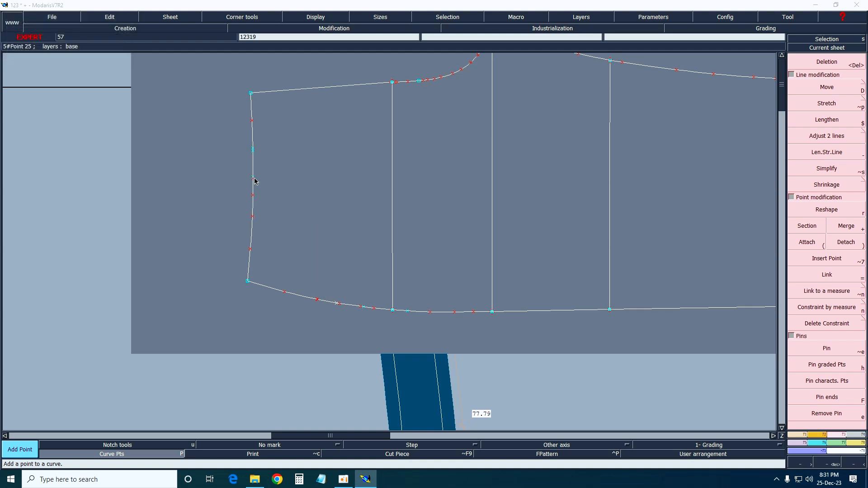
pyautogui.click(253, 154)
pyautogui.click(253, 151)
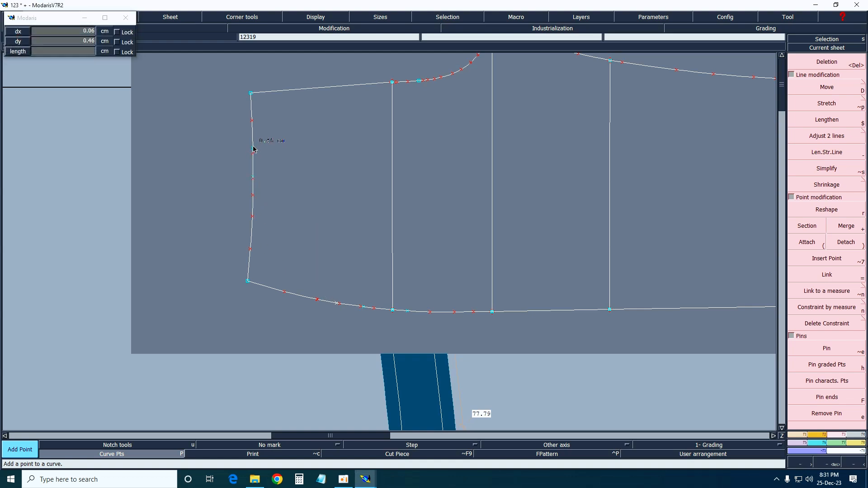
pyautogui.click(253, 147)
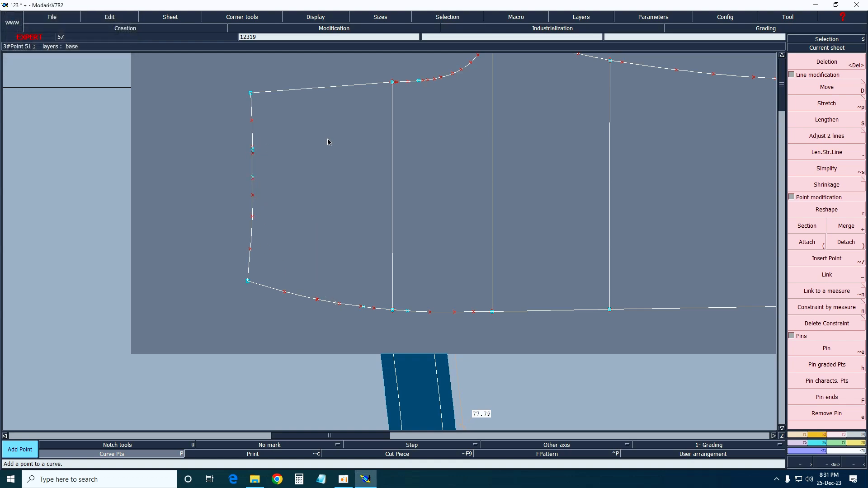
# Step: Hide the curve points and delete the leftover points along the side seam and on the waist line
pyautogui.click(113, 454)
pyautogui.press('Delete')
pyautogui.click(405, 312)
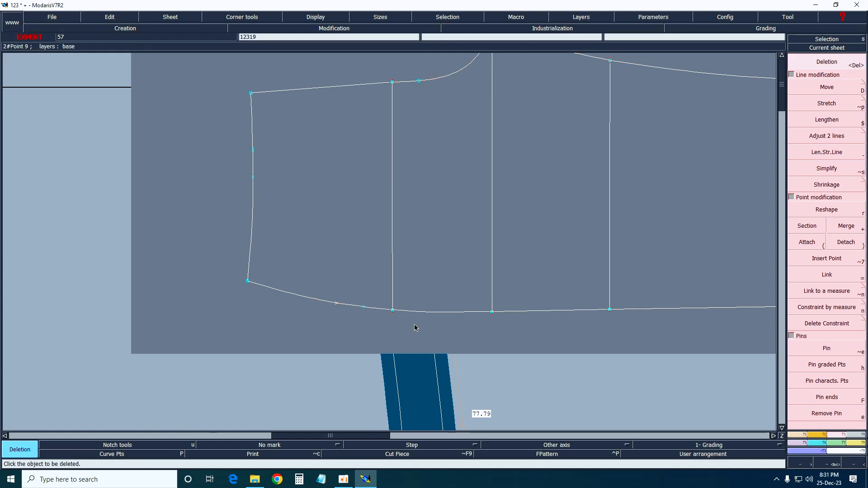
pyautogui.moveTo(297, 277); pyautogui.dragTo(375, 329)
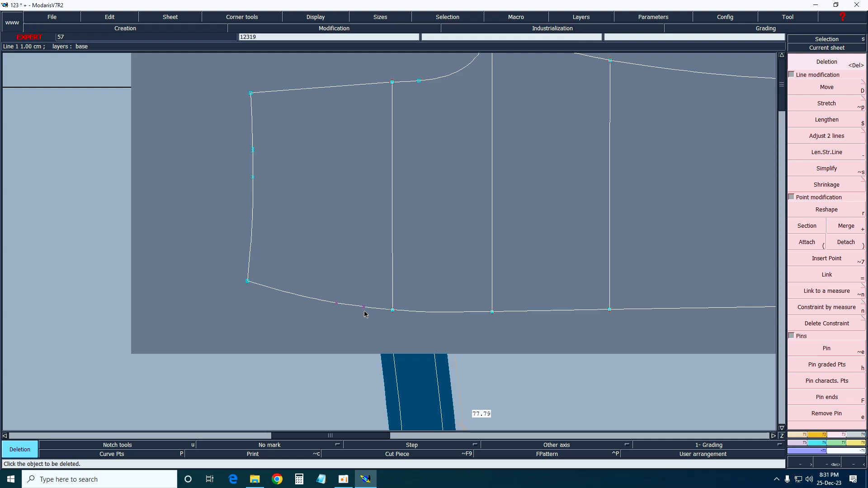
pyautogui.moveTo(226, 109); pyautogui.dragTo(287, 216)
pyautogui.press('Home')
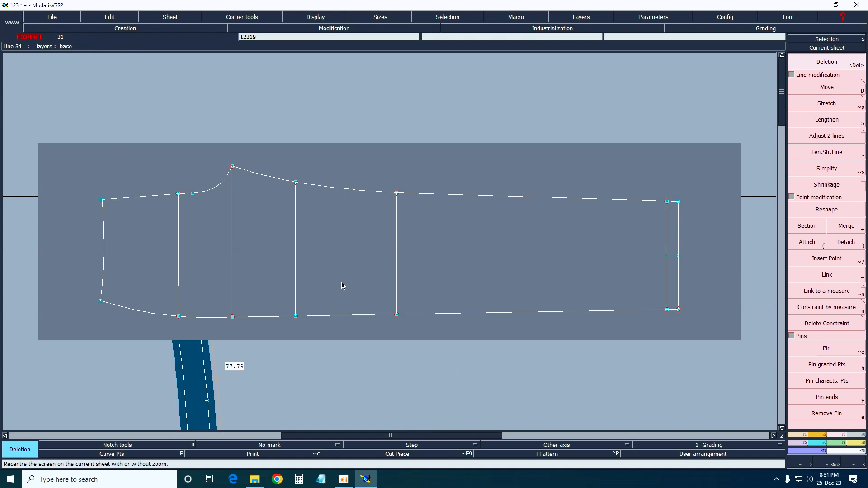
# Step: Place a developed point on the waist line, measured from the side seam corner
pyautogui.press('Return')
pyautogui.moveTo(61, 166); pyautogui.dragTo(355, 361)
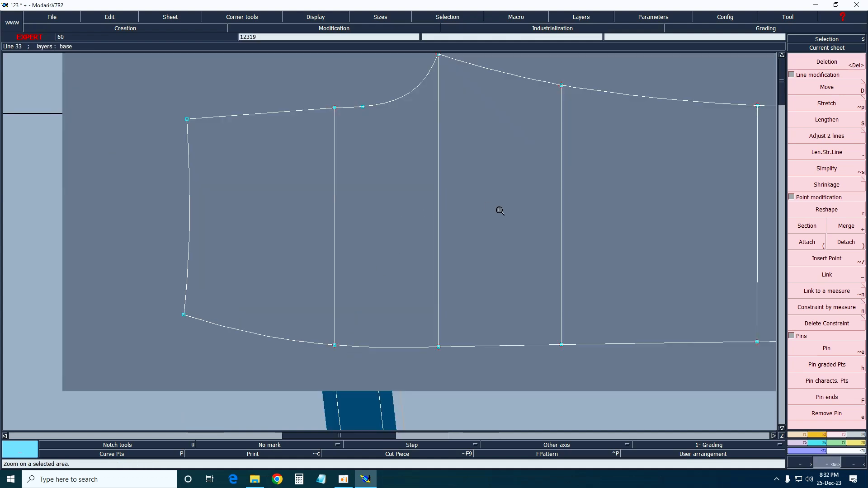
pyautogui.press('+')
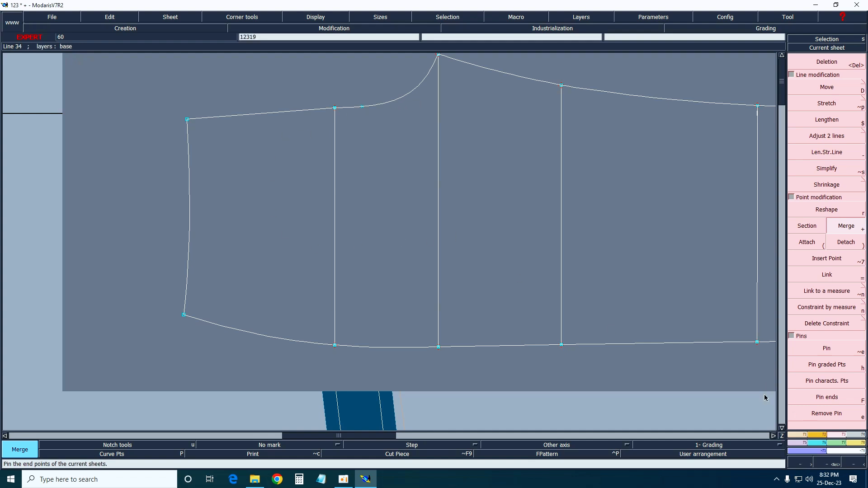
pyautogui.press('d')
pyautogui.click(183, 315)
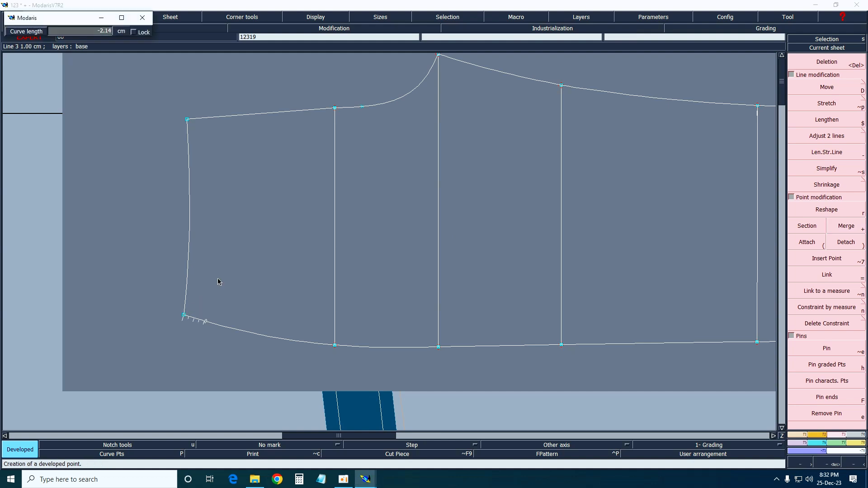
pyautogui.press('Down')
pyautogui.press('Return')
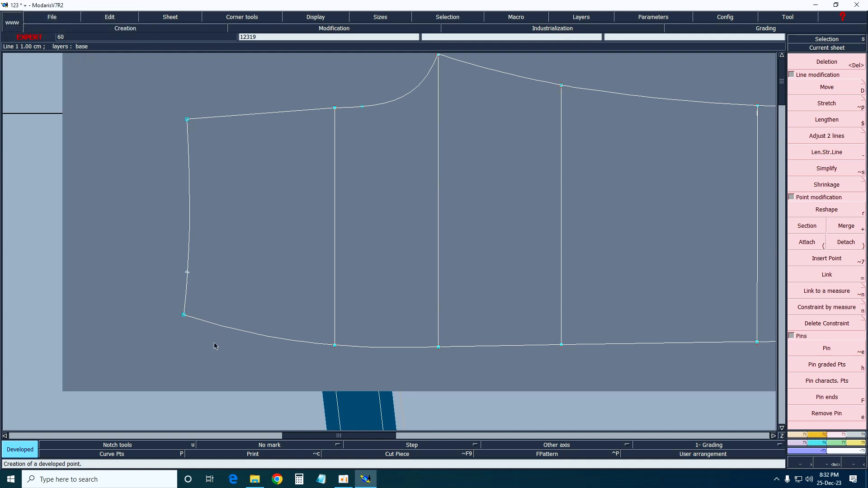
# Step: Create a parallel of the waist line inside the pattern at a distance of -4 cm
pyautogui.press('p')
pyautogui.click(188, 252)
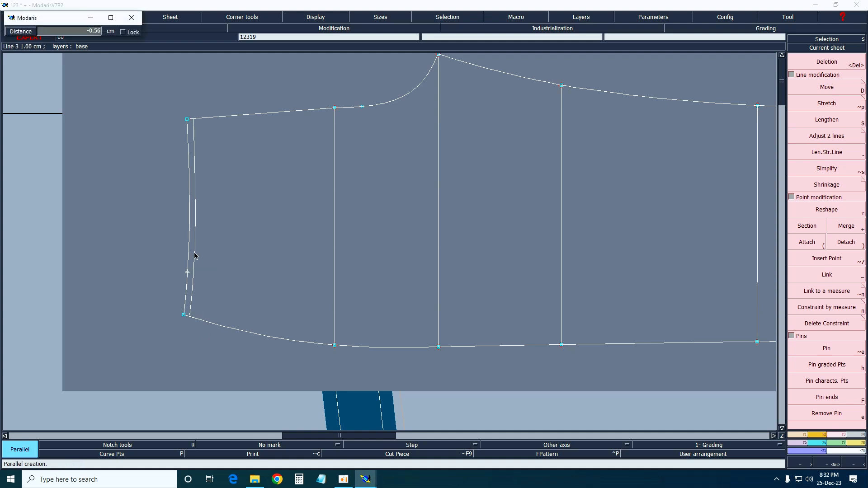
pyautogui.press('Down')
pyautogui.write('-4')
pyautogui.press('Return')
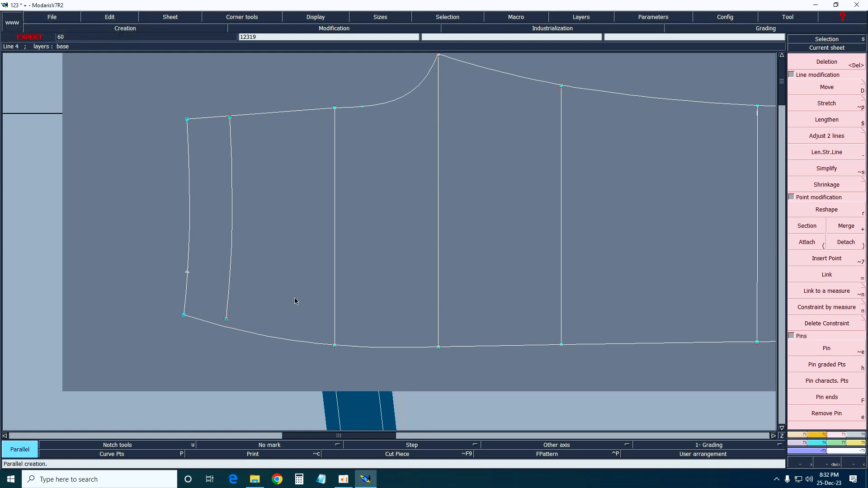
# Step: Extend the parallel line past the side seam and insert an intersection point where the two lines cross
pyautogui.click(830, 153)
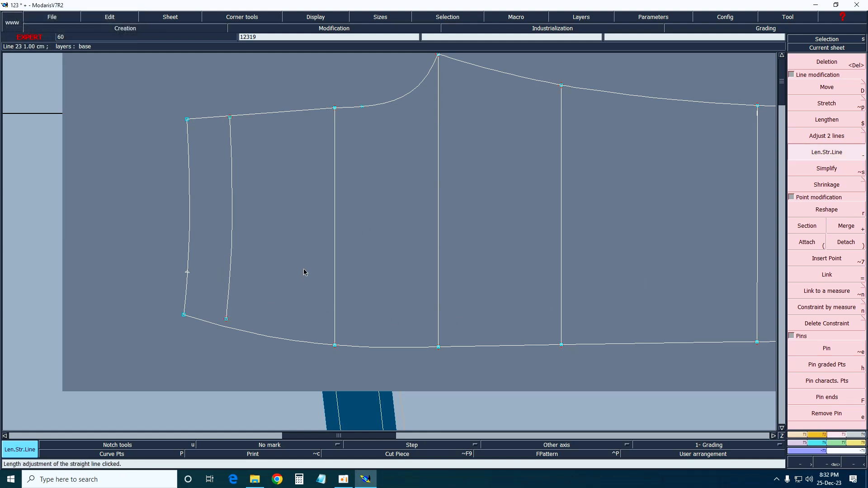
pyautogui.click(226, 293)
pyautogui.click(225, 337)
pyautogui.press('Delete')
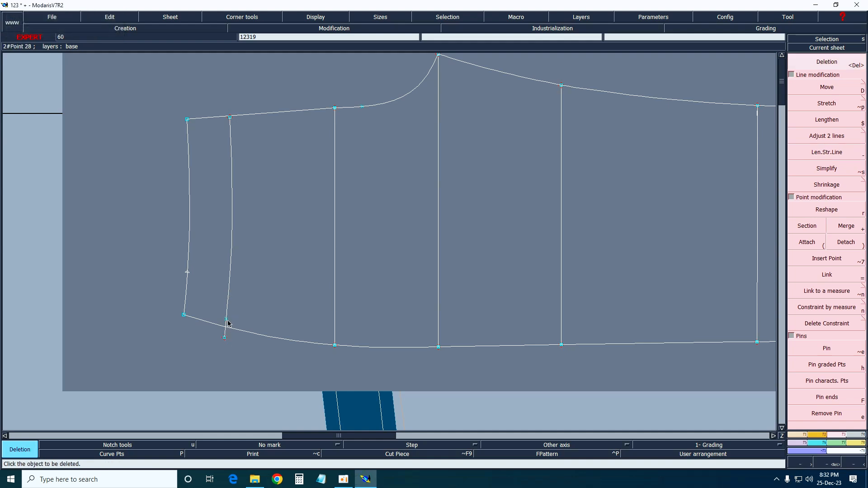
pyautogui.hotkey('shift', 'i')
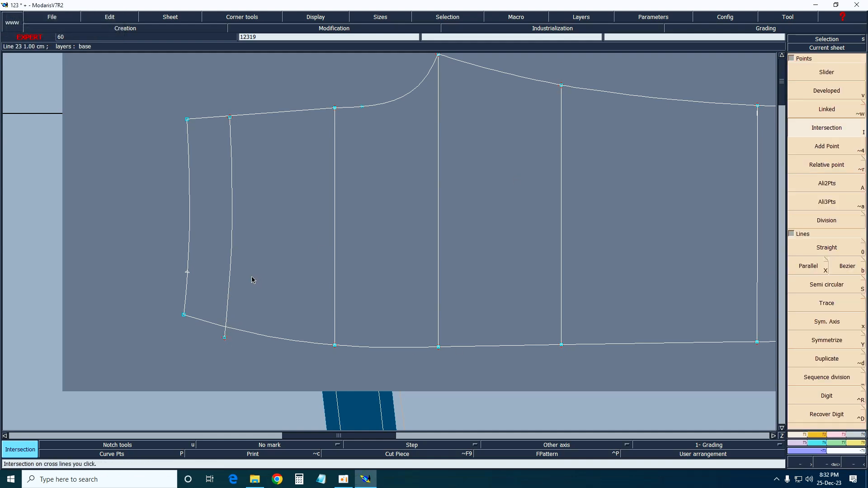
pyautogui.click(227, 331)
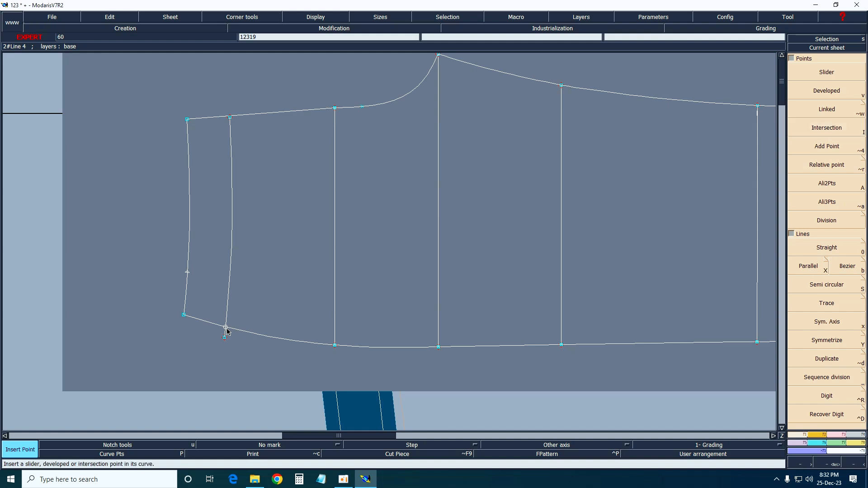
# Step: Delete the parallel line's overhang beyond the side seam and the developed point on the waist line
pyautogui.press('Delete')
pyautogui.click(226, 332)
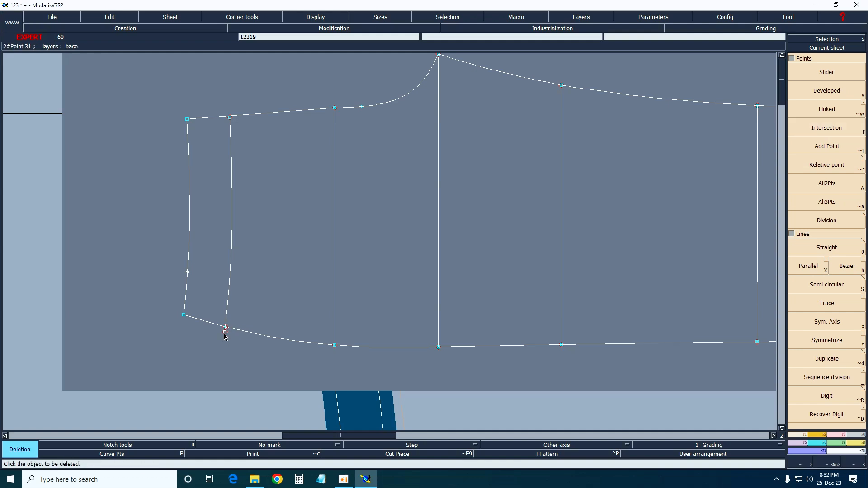
pyautogui.click(187, 272)
pyautogui.press('v')
pyautogui.click(229, 329)
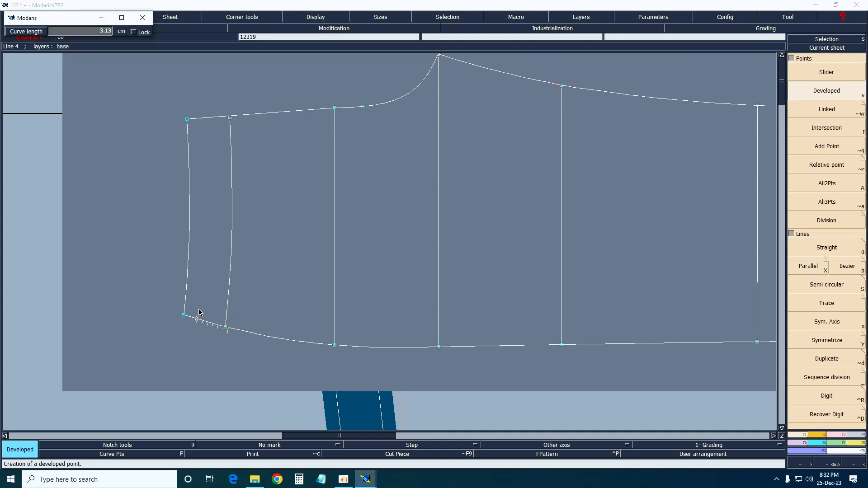
pyautogui.click(231, 315)
pyautogui.hotkey('ctrl', 'z')
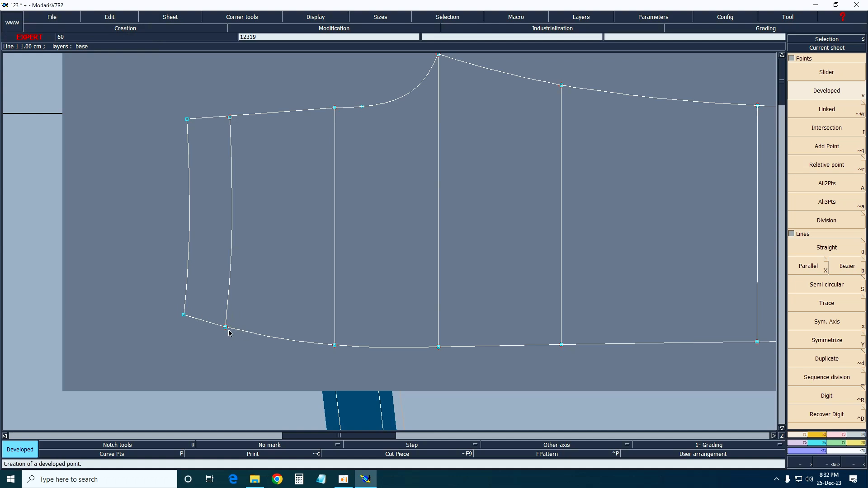
# Step: Place a developed point on the parallel line at -4 cm from the side seam and insert it into the curve
pyautogui.click(226, 329)
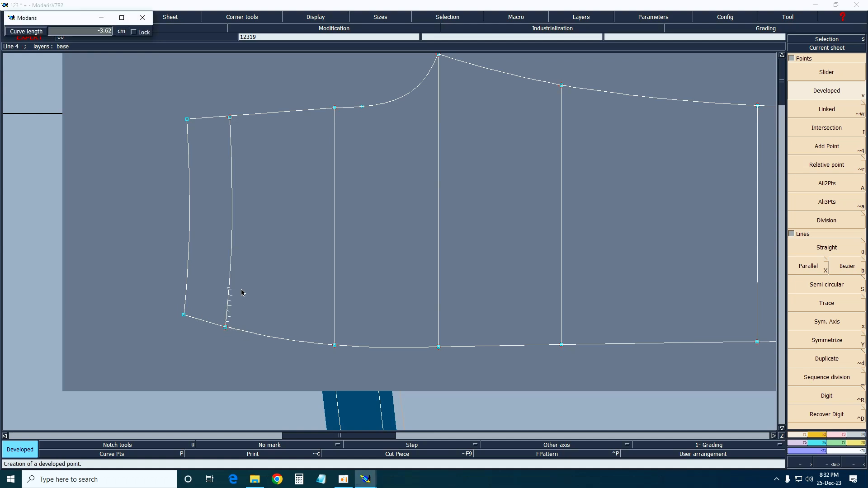
pyautogui.press('BackSpace')
pyautogui.write('-4')
pyautogui.press('Return')
pyautogui.press('i')
pyautogui.click(229, 285)
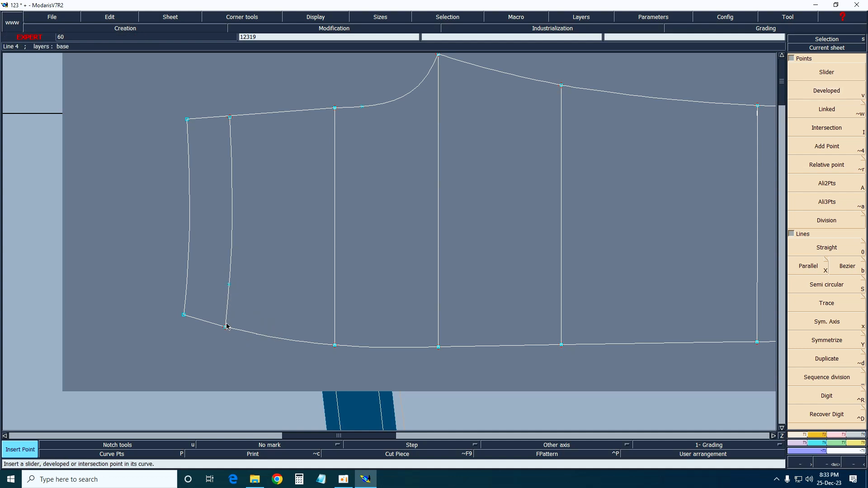
pyautogui.hotkey('ctrl', 's')
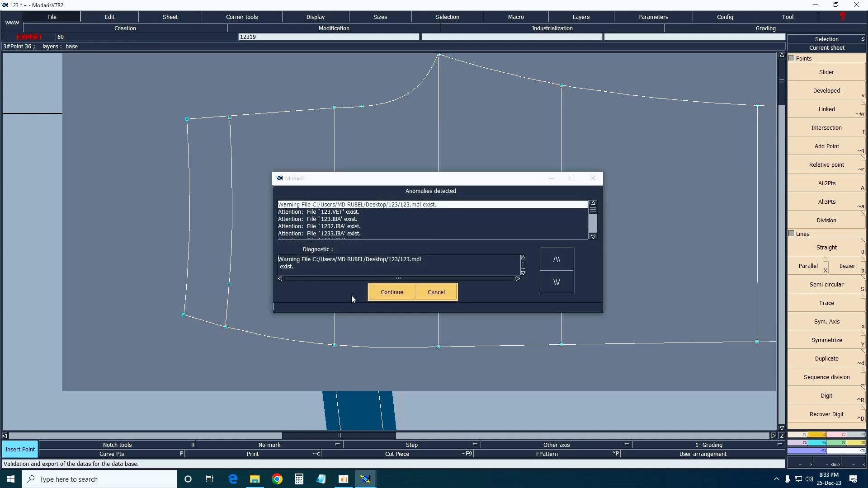
pyautogui.click(433, 293)
# Step: Place a developed point on the side seam at a curve length of -16 cm from the parallel line's intersection
pyautogui.press('v')
pyautogui.click(226, 328)
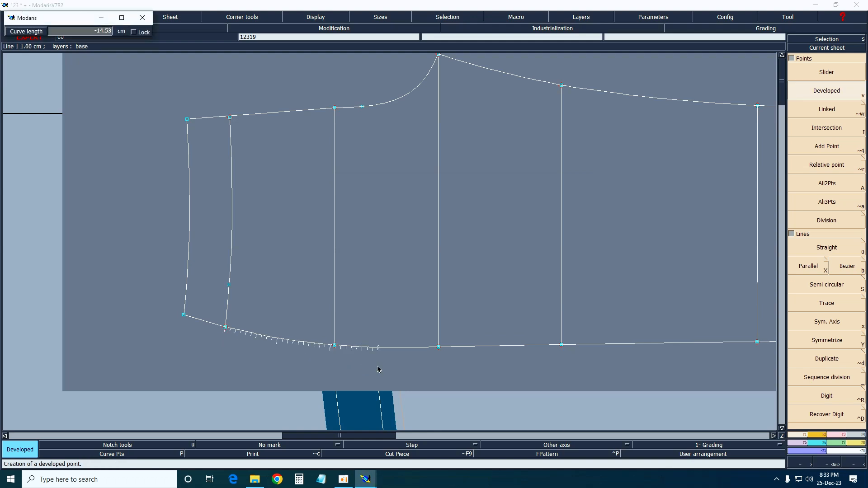
pyautogui.write('-4.00')
pyautogui.write('1')
pyautogui.write('6')
pyautogui.press('Return')
pyautogui.press('BackSpace')
pyautogui.write('-16')
pyautogui.press('Return')
pyautogui.press('Return')
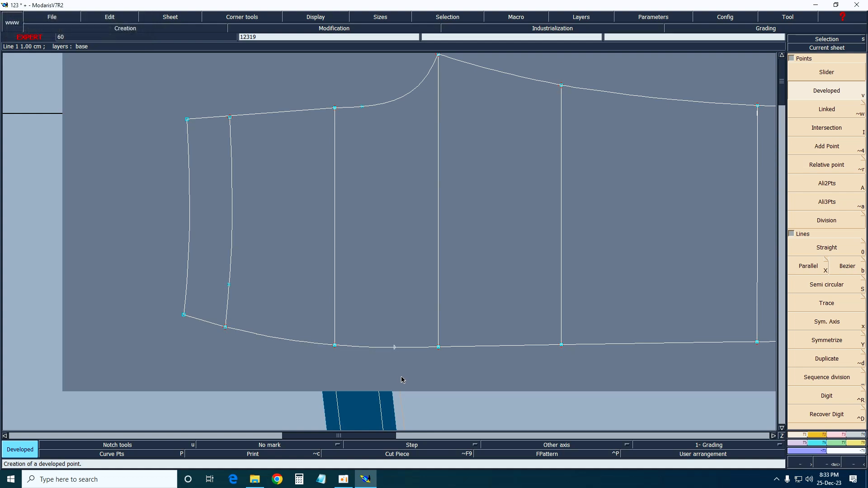
# Step: Insert the developed point into the side seam curve and add a notch on it
pyautogui.press('i')
pyautogui.click(393, 349)
pyautogui.press('n')
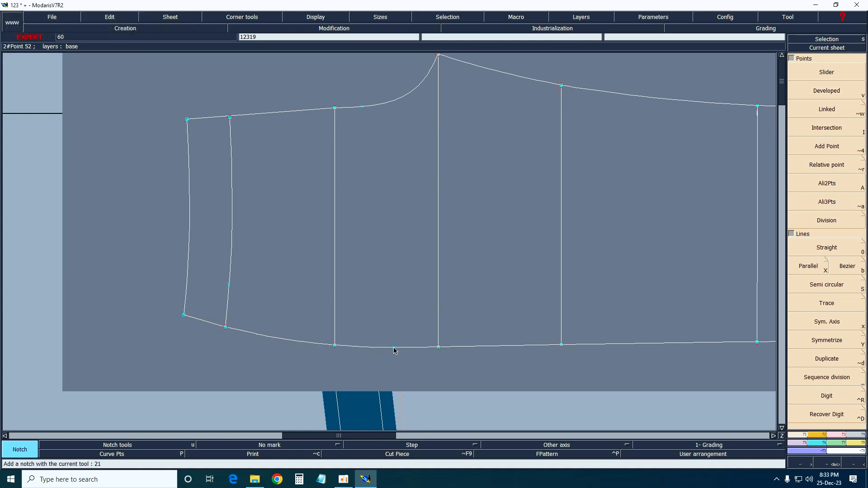
pyautogui.click(394, 349)
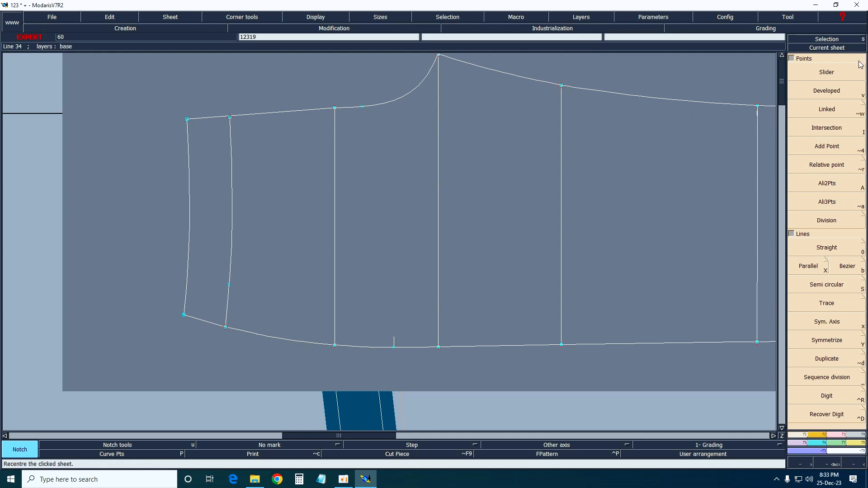
pyautogui.click(816, 436)
pyautogui.click(834, 75)
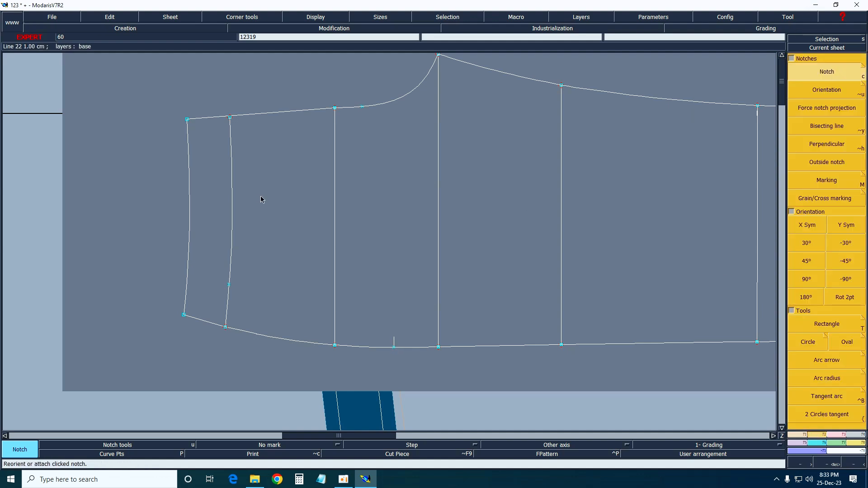
# Step: Draw a Bezier line for the pocket opening from the developed point on the waist parallel to the side seam notch
pyautogui.press('b')
pyautogui.click(229, 284)
pyautogui.click(394, 348)
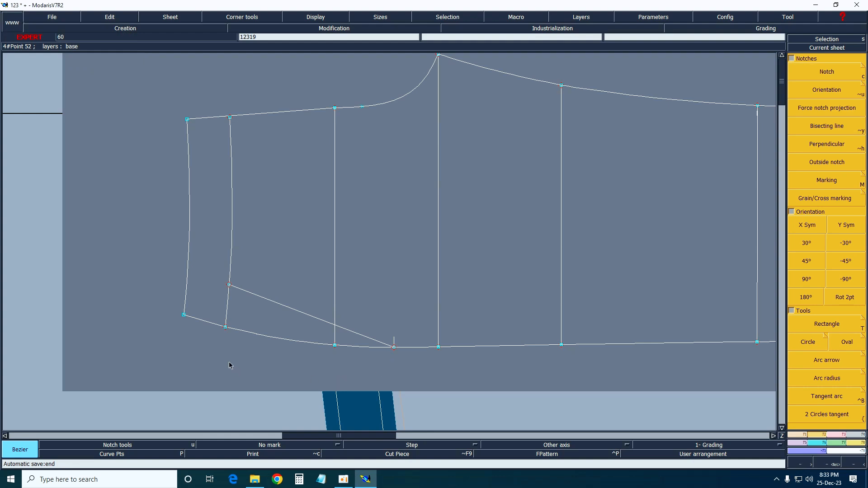
# Step: Lengthen the pocket opening line straight past the waist line and adjust it to end on the waist line
pyautogui.click(842, 443)
pyautogui.click(826, 152)
pyautogui.click(237, 288)
pyautogui.click(140, 250)
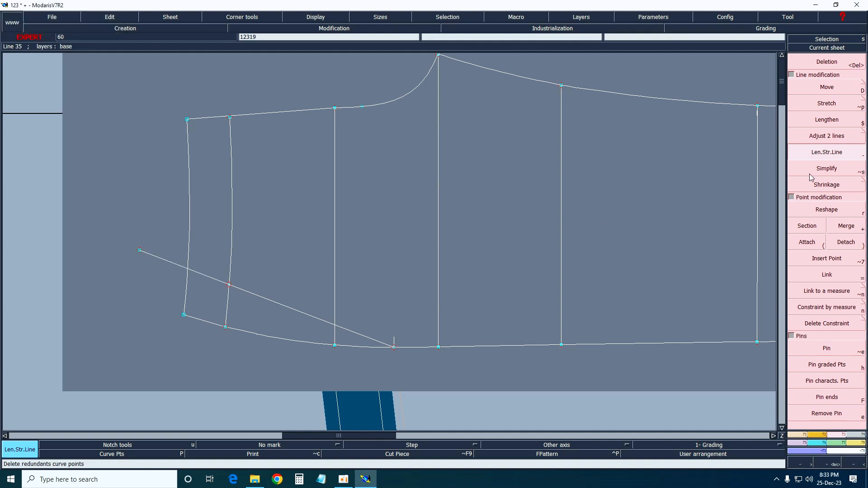
pyautogui.click(814, 136)
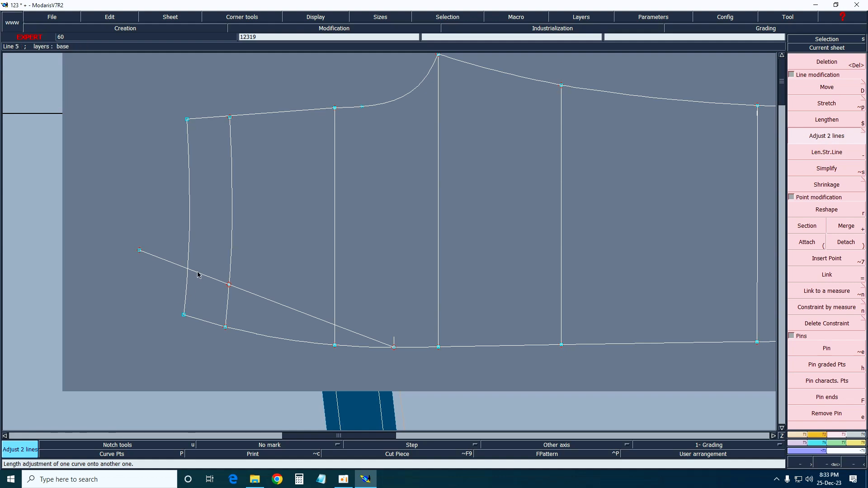
pyautogui.click(187, 287)
# Step: Place a developed point on the side seam at a curve length of -4.50 cm from the notch and insert it into the curve
pyautogui.press('/')
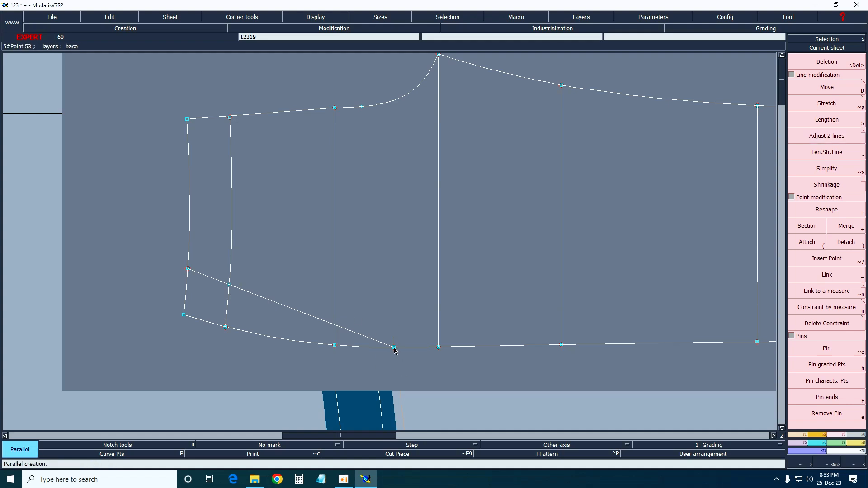
pyautogui.press('d')
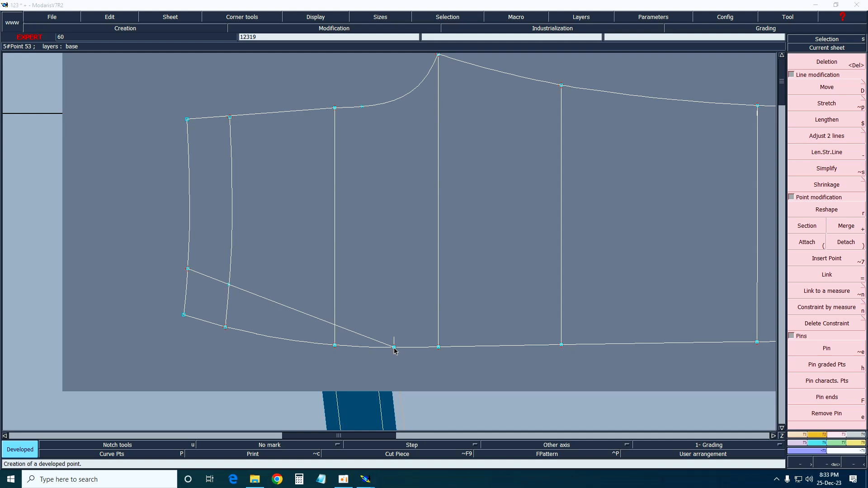
pyautogui.click(395, 349)
pyautogui.write('-16.00')
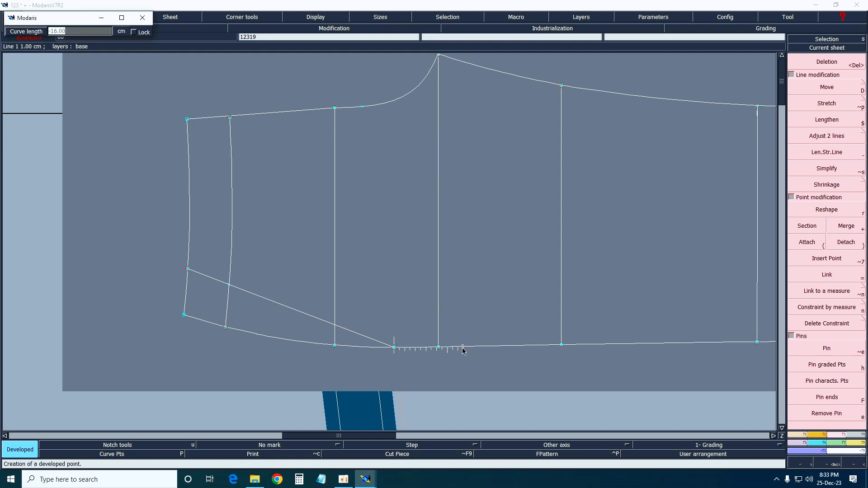
pyautogui.write('4.5')
pyautogui.press('Return')
pyautogui.press('Down')
pyautogui.write('-4.50')
pyautogui.press('Return')
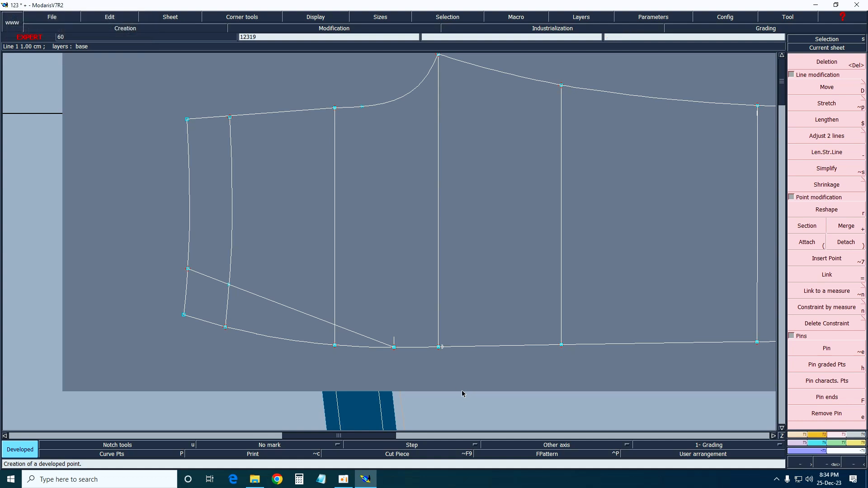
pyautogui.hotkey('alt', '7')
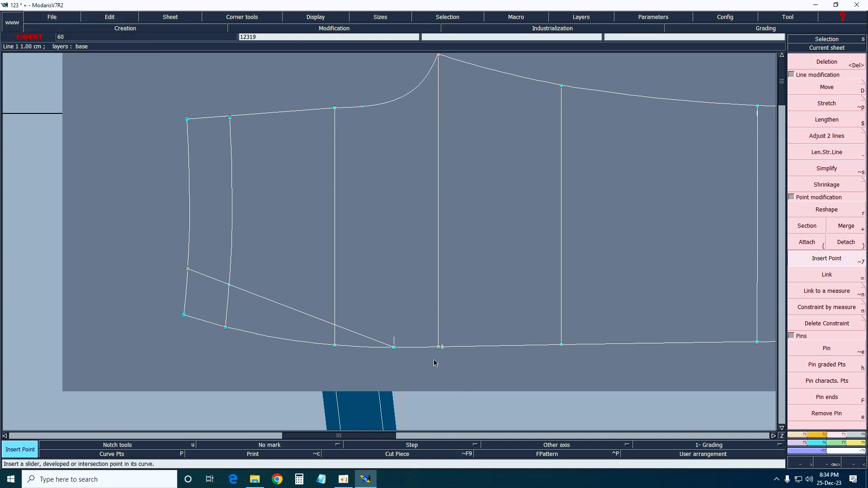
pyautogui.hotkey('alt', 'y')
# Step: Try to create a parallel of the front rise line at a distance of -4 cm, and again at -4.5 cm
pyautogui.hotkey('alt', 'p')
pyautogui.click(240, 118)
pyautogui.write('-4')
pyautogui.press('Return')
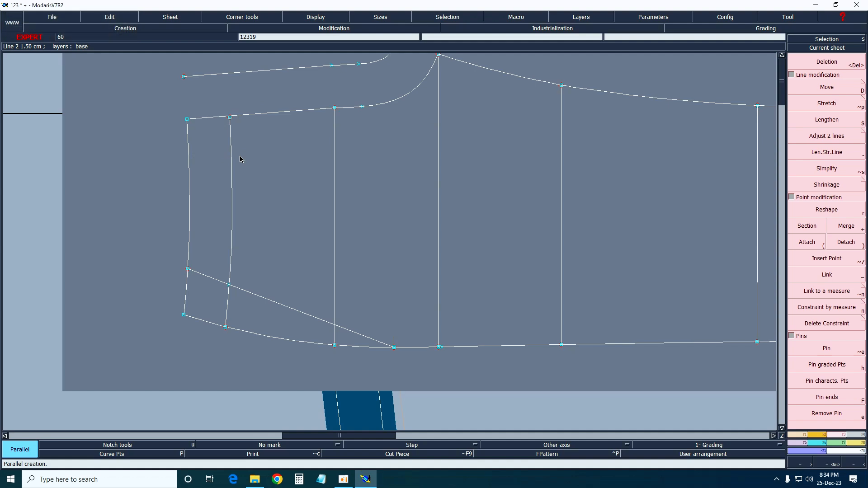
pyautogui.hotkey('ctrl', 'z')
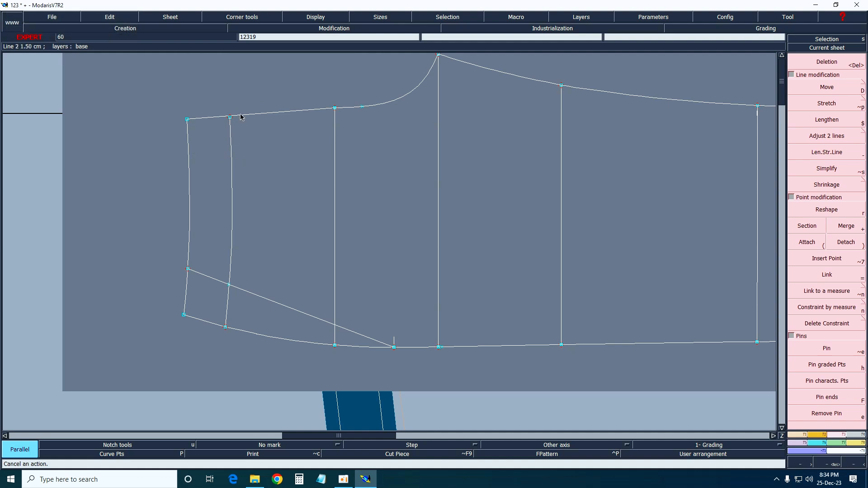
pyautogui.click(238, 116)
pyautogui.write('-')
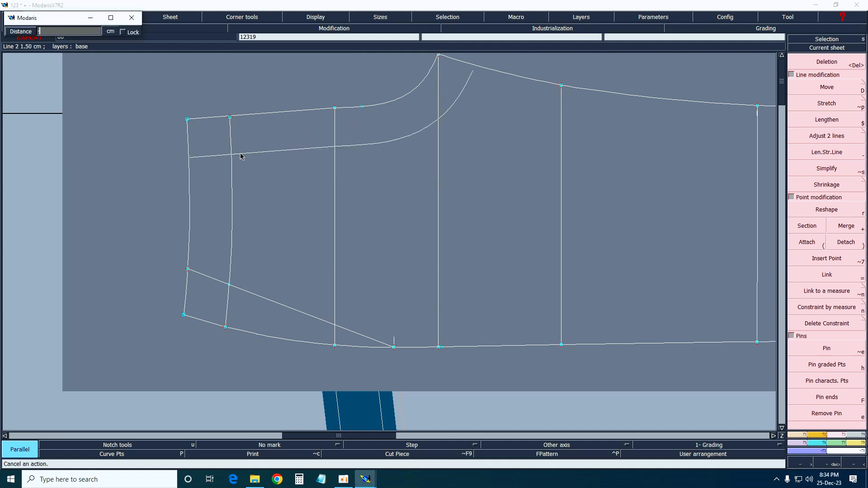
pyautogui.write('4.5')
pyautogui.press('Return')
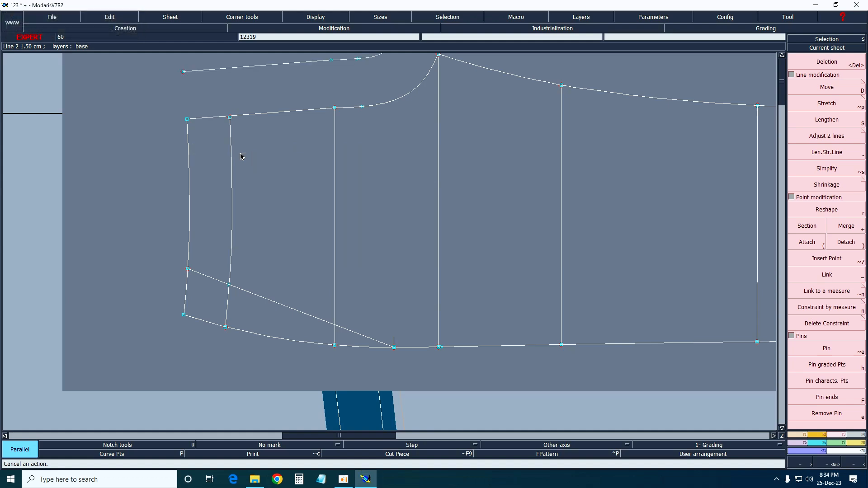
pyautogui.hotkey('ctrl', 'z')
# Step: Create a parallel of the front rise line 4.5 cm towards the inside of the pattern
pyautogui.click(245, 117)
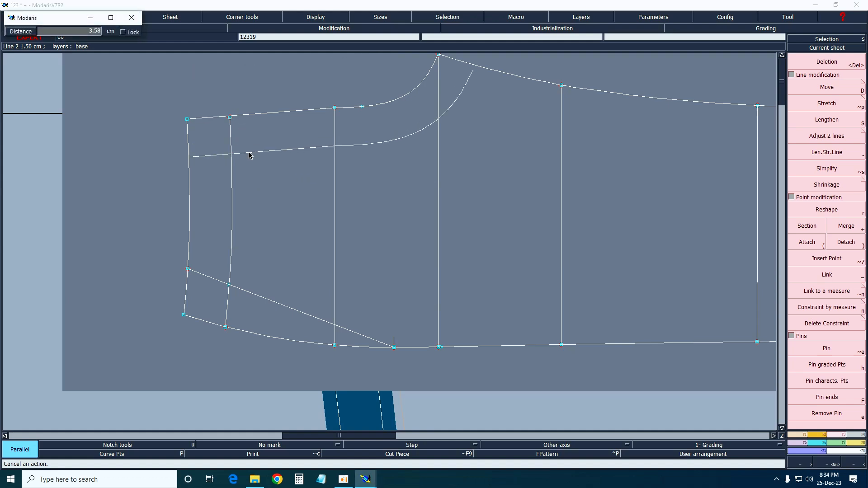
pyautogui.write('-6')
pyautogui.press('Return')
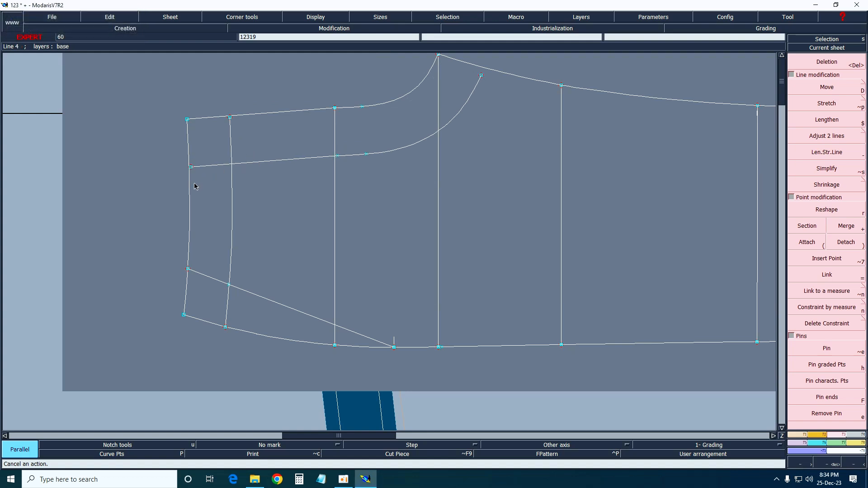
# Step: Draw a line about 35 cm long from the parallel's waist end to the cross line below the crotch line, and delete the parallel curve
pyautogui.press('b')
pyautogui.click(191, 167)
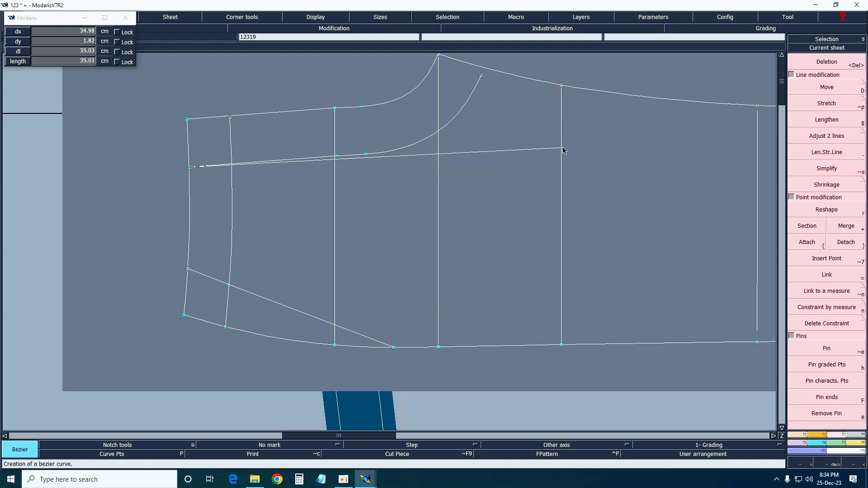
pyautogui.click(562, 149)
pyautogui.press('Delete')
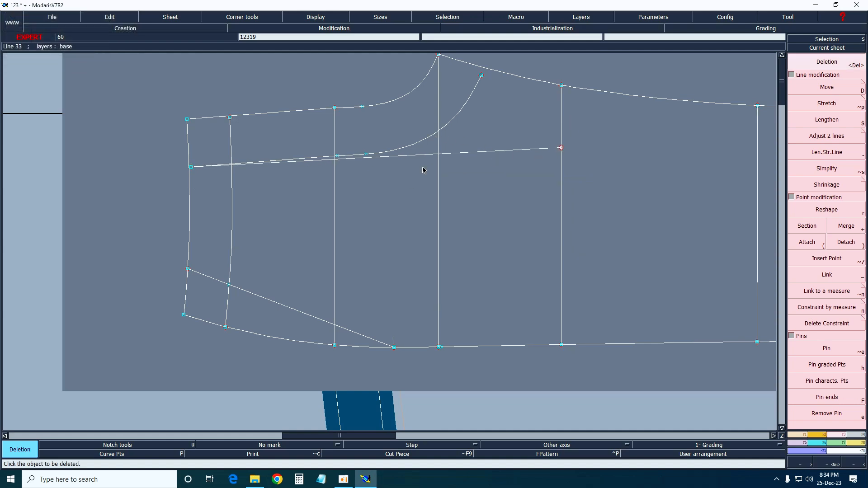
pyautogui.click(405, 152)
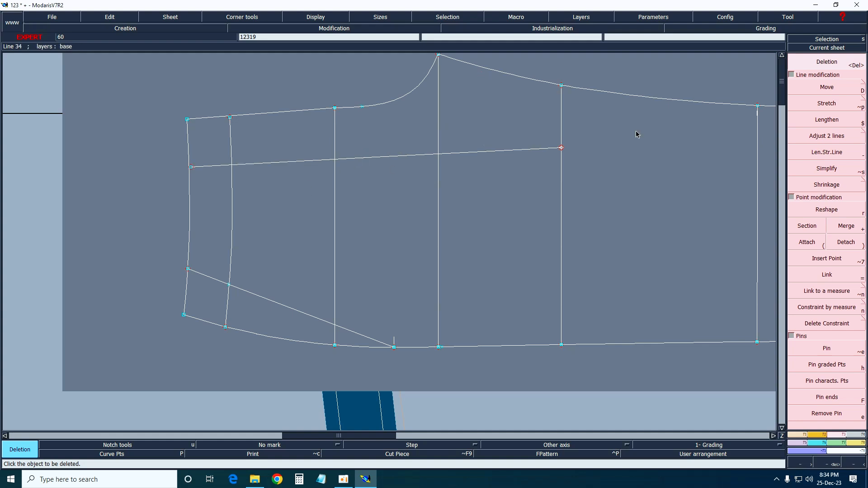
# Step: Adjust the new inner line to end on the waist line and delete the leftover point beside their junction
pyautogui.click(835, 134)
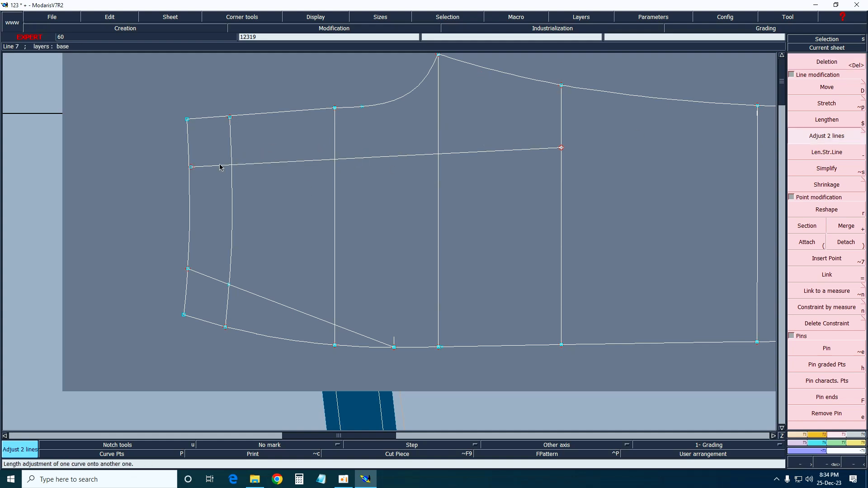
pyautogui.press('Delete')
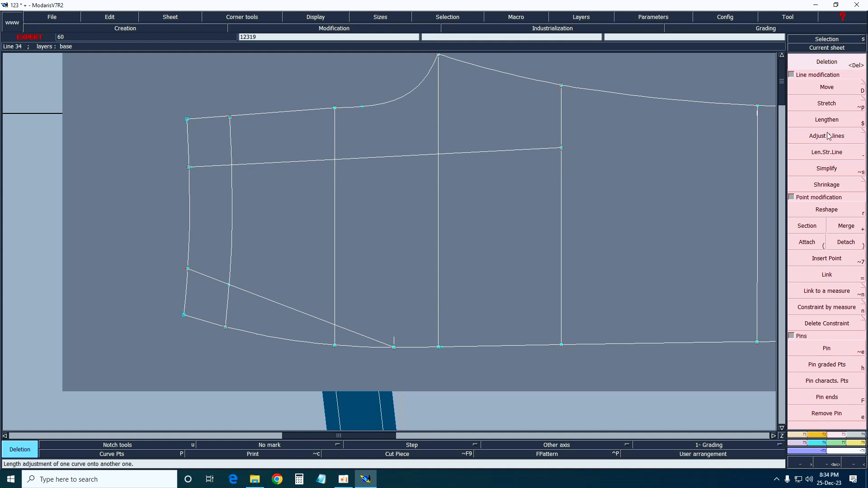
pyautogui.press('Return')
pyautogui.moveTo(161, 147); pyautogui.dragTo(245, 199)
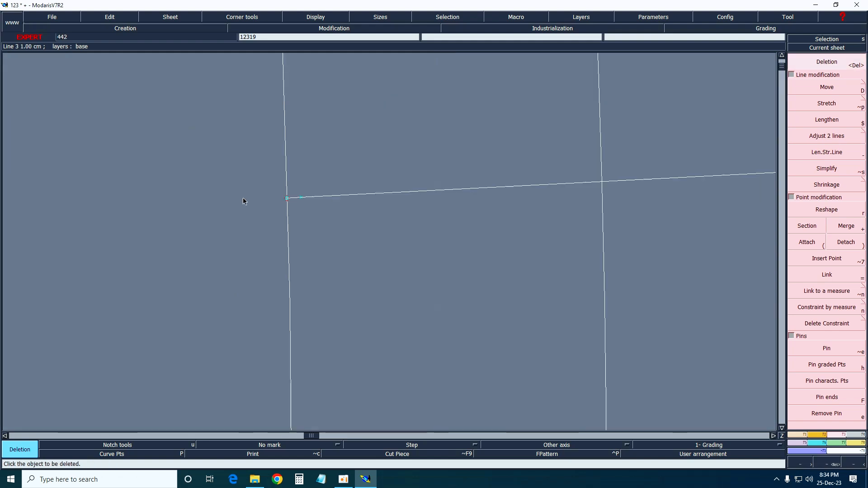
pyautogui.click(300, 197)
pyautogui.press('Home')
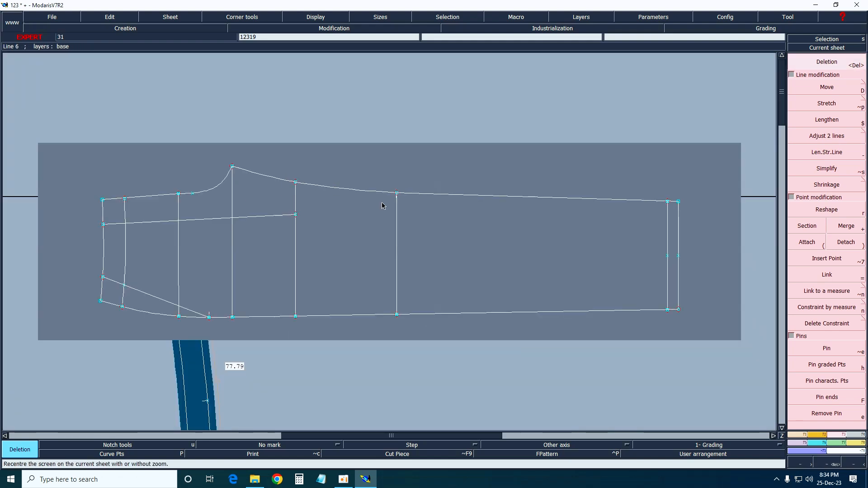
# Step: Draw a Bezier line from the developed point near the crotch line on the side seam across and past the inner line
pyautogui.press('Return')
pyautogui.moveTo(42, 174); pyautogui.dragTo(444, 372)
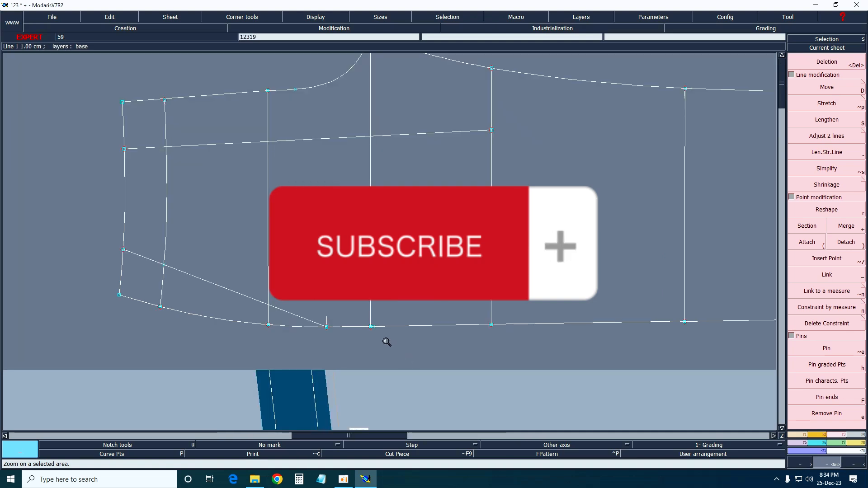
pyautogui.press('b')
pyautogui.click(374, 327)
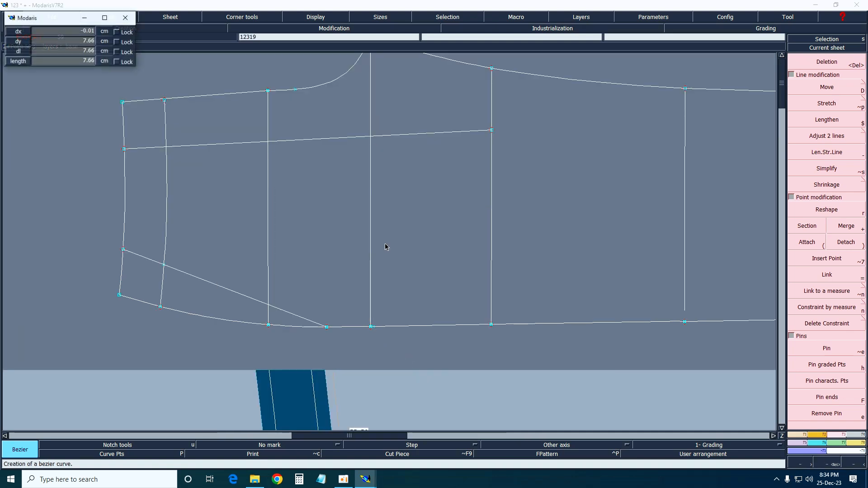
pyautogui.click(411, 122)
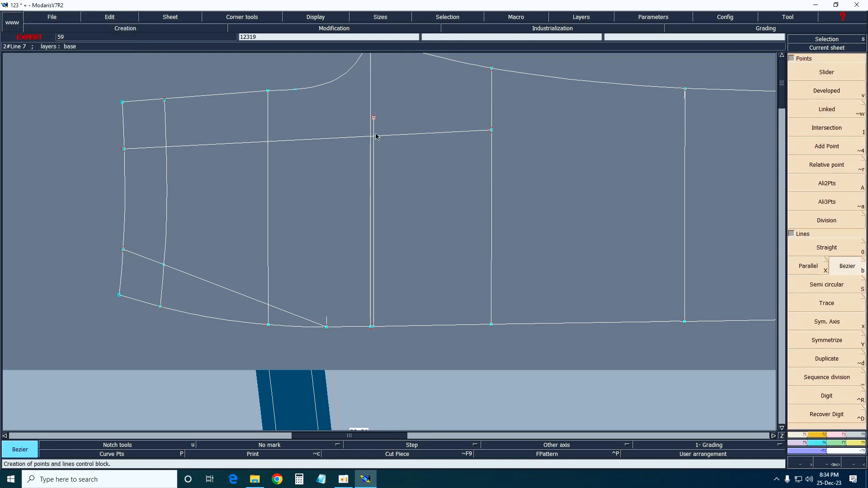
# Step: Insert an intersection point where the new line crosses the inner line and delete the new line's overhang
pyautogui.click(824, 129)
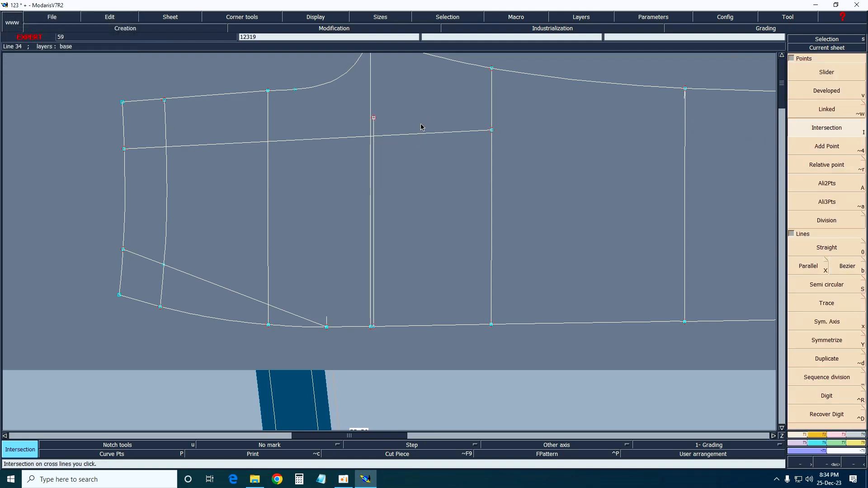
pyautogui.click(375, 137)
pyautogui.press('Insert')
pyautogui.click(374, 137)
pyautogui.press('Delete')
pyautogui.click(375, 118)
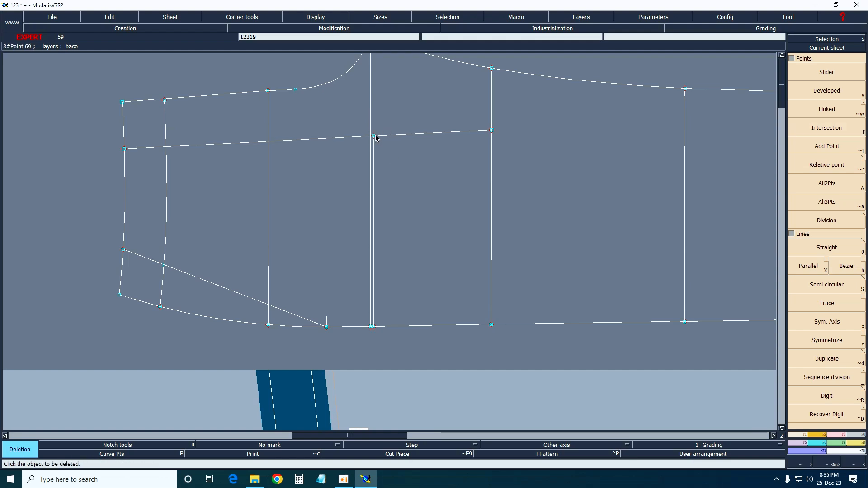
# Step: Insert a developed point on the inner line 3.5 cm beyond the intersection and delete the line's remaining end
pyautogui.press('v')
pyautogui.click(374, 136)
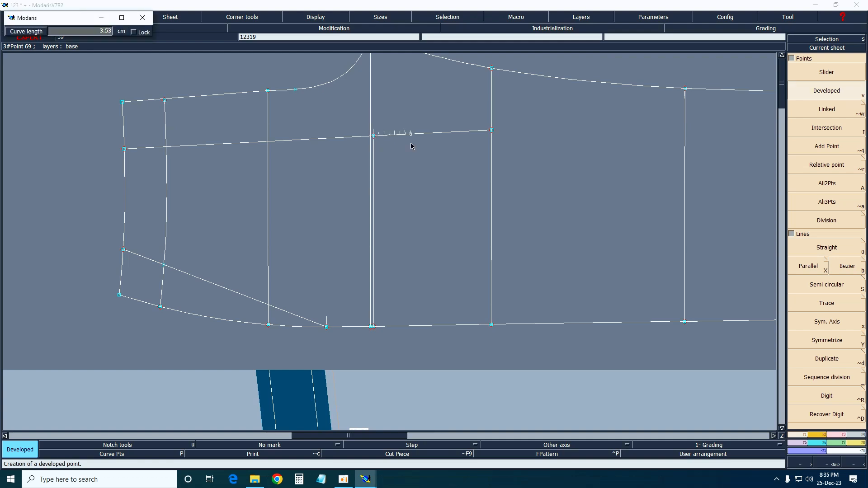
pyautogui.write('-4.50')
pyautogui.write('3.')
pyautogui.write('5')
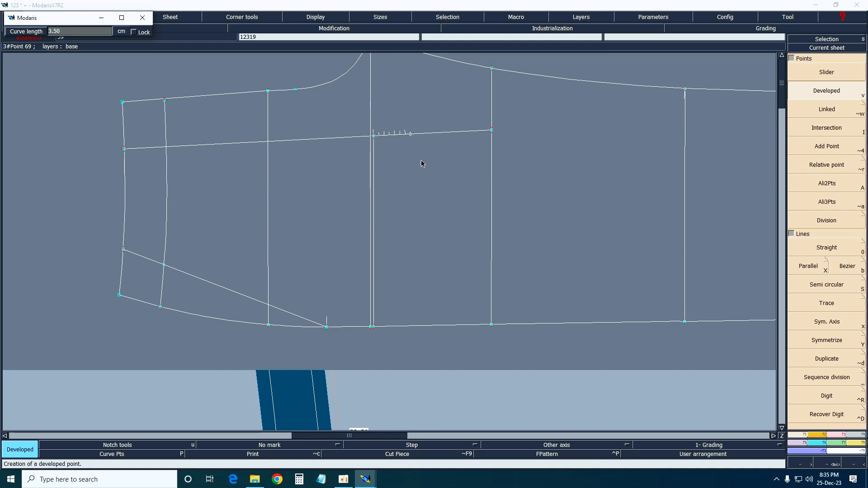
pyautogui.press('Return')
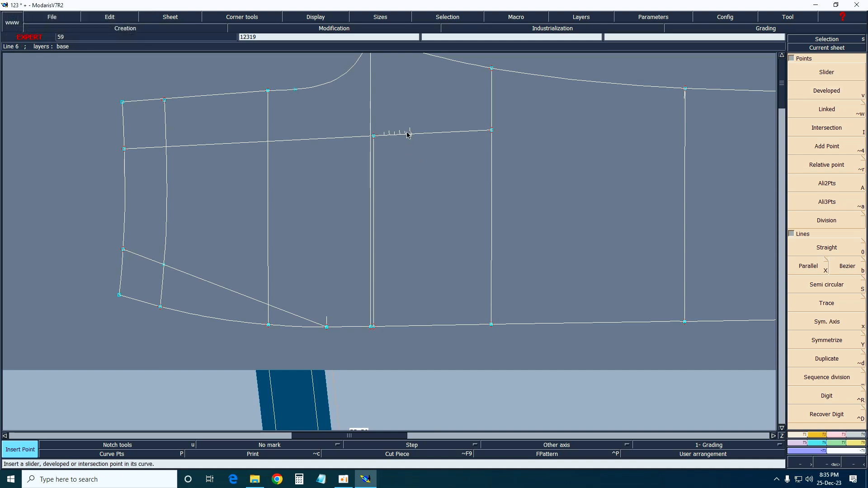
pyautogui.press('Delete')
pyautogui.click(492, 130)
# Step: Draw a Bezier line from the free end of the inner line to the point beside the crotch line on the side seam
pyautogui.press('Home')
pyautogui.press('z')
pyautogui.moveTo(64, 175); pyautogui.dragTo(365, 381)
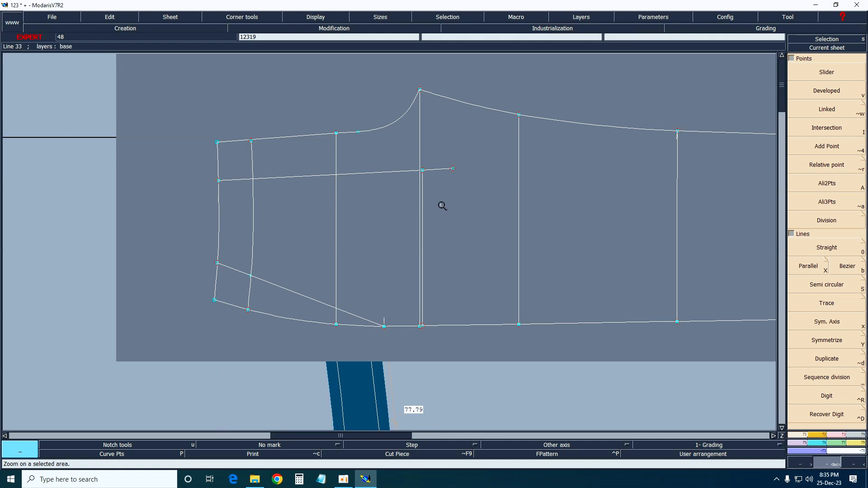
pyautogui.press('Escape')
pyautogui.press('b')
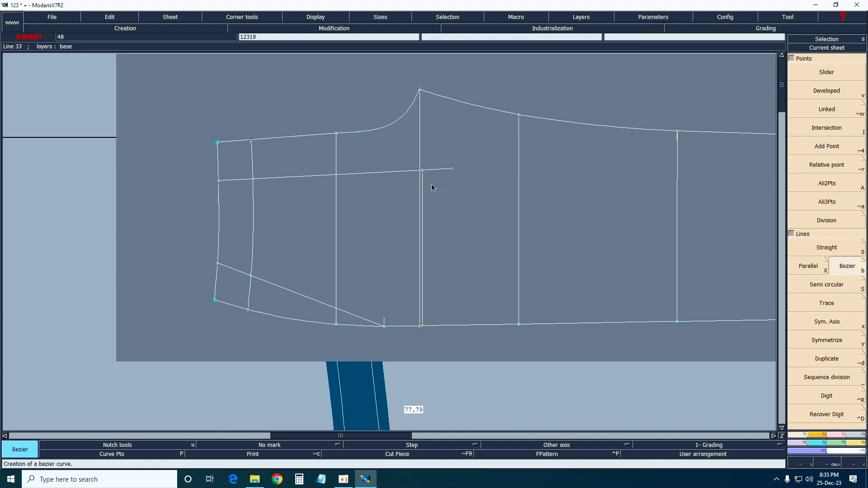
pyautogui.click(453, 169)
pyautogui.click(422, 325)
pyautogui.hotkey('ctrl', 'z')
pyautogui.click(453, 170)
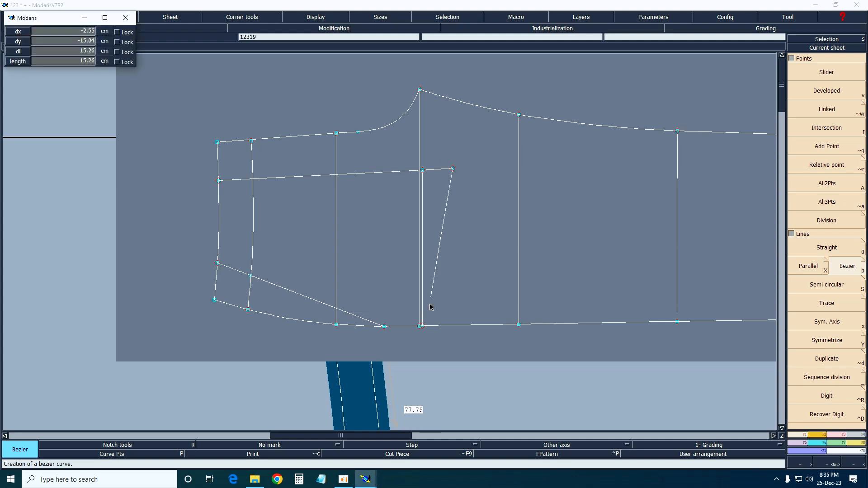
pyautogui.click(422, 327)
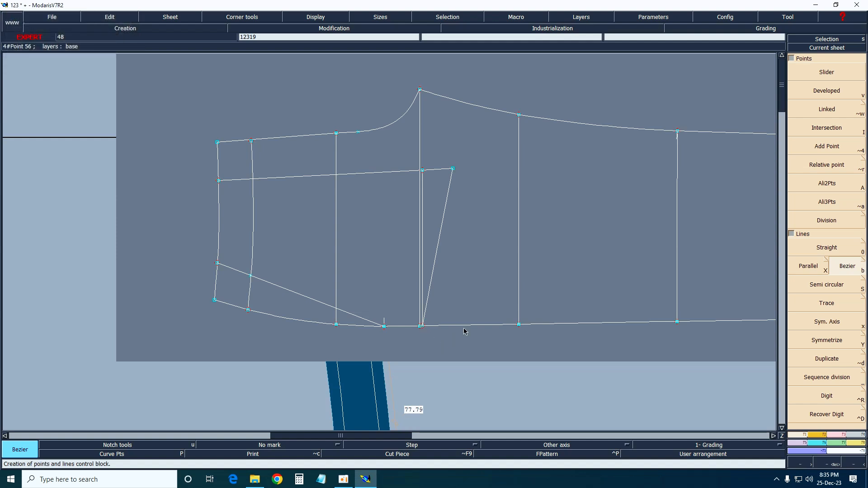
# Step: Delete the construction line beside the crotch line and the leftover point where it met the inner line
pyautogui.press('Delete')
pyautogui.click(423, 197)
pyautogui.click(423, 172)
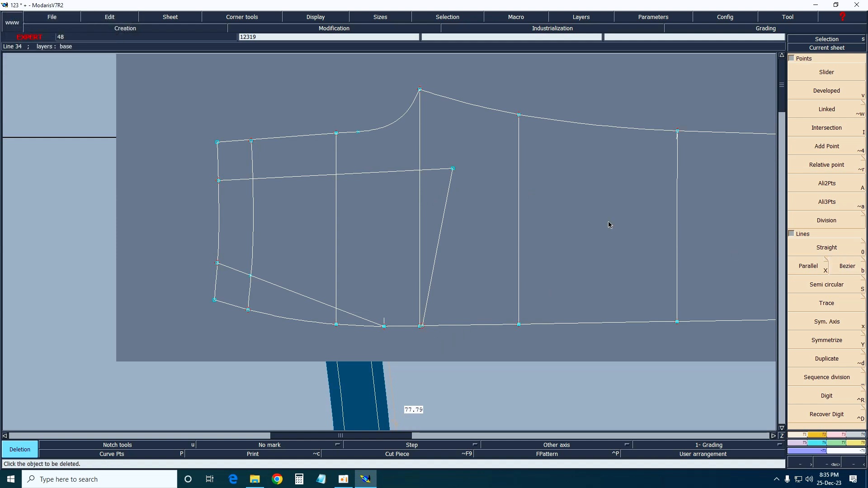
# Step: Create a symmetry axis along the end of the inner line and symmetrize the slanted pocket bottom line about it
pyautogui.click(825, 262)
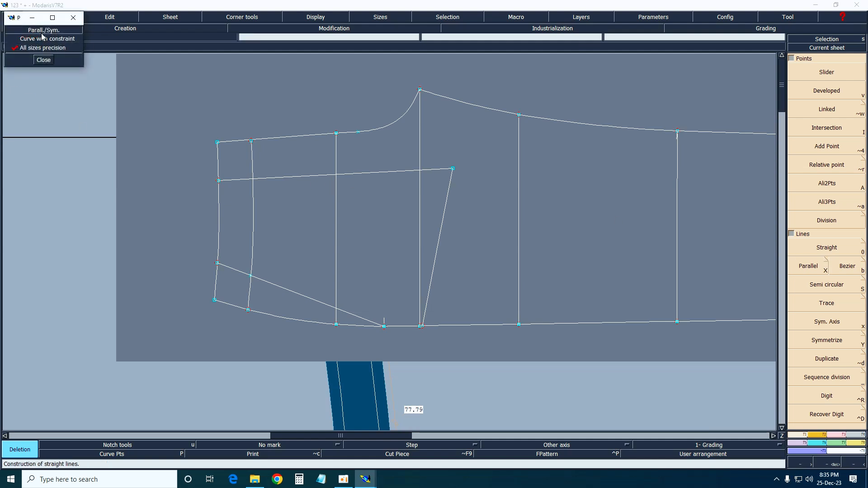
pyautogui.click(44, 60)
pyautogui.hotkey('shift', 'x')
pyautogui.press('x')
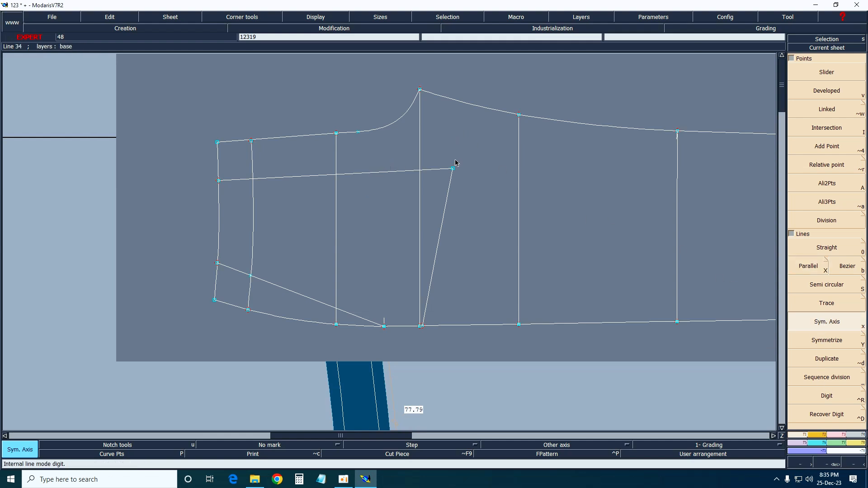
pyautogui.moveTo(452, 170); pyautogui.dragTo(389, 173)
pyautogui.click(841, 342)
pyautogui.click(446, 208)
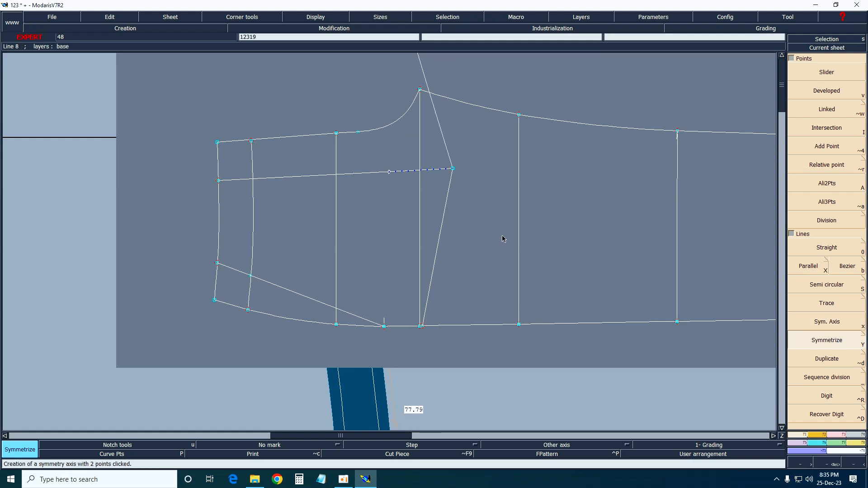
# Step: Display the curve handles and reshape the pocket bottom line into a smooth curve running into the side seam
pyautogui.press('Home')
pyautogui.press('Return')
pyautogui.moveTo(57, 138); pyautogui.dragTo(392, 384)
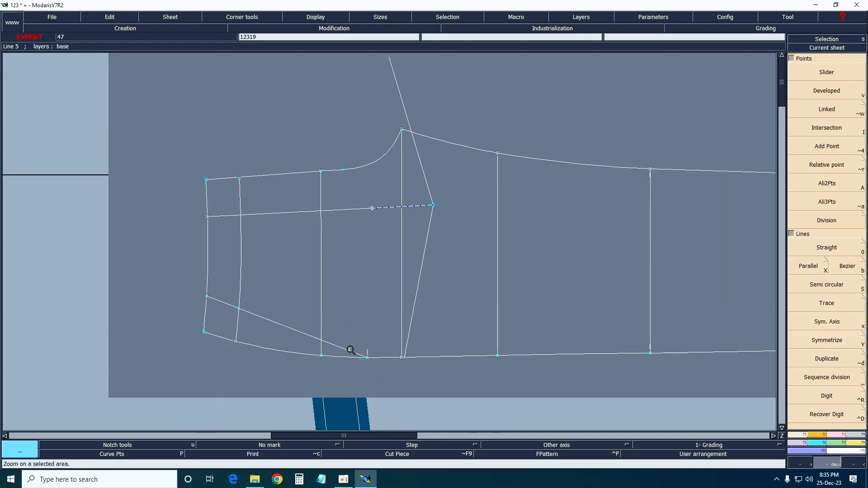
pyautogui.click(323, 22)
pyautogui.click(312, 189)
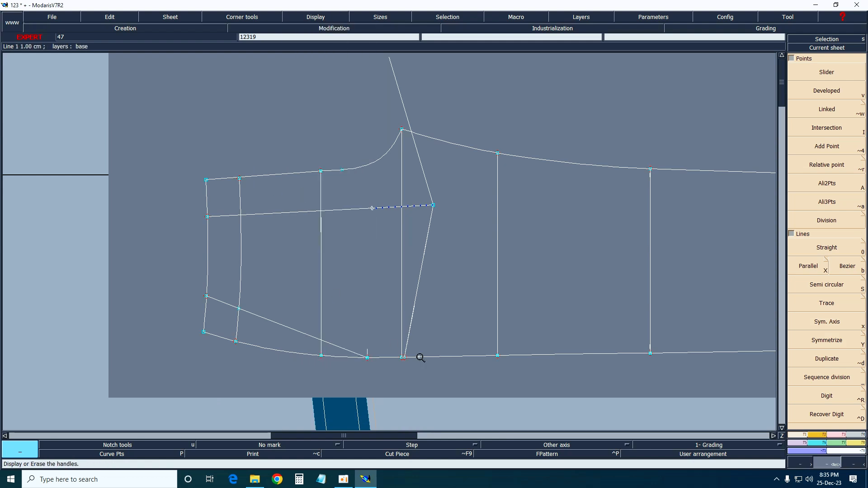
pyautogui.press('s')
pyautogui.press('r')
pyautogui.click(415, 332)
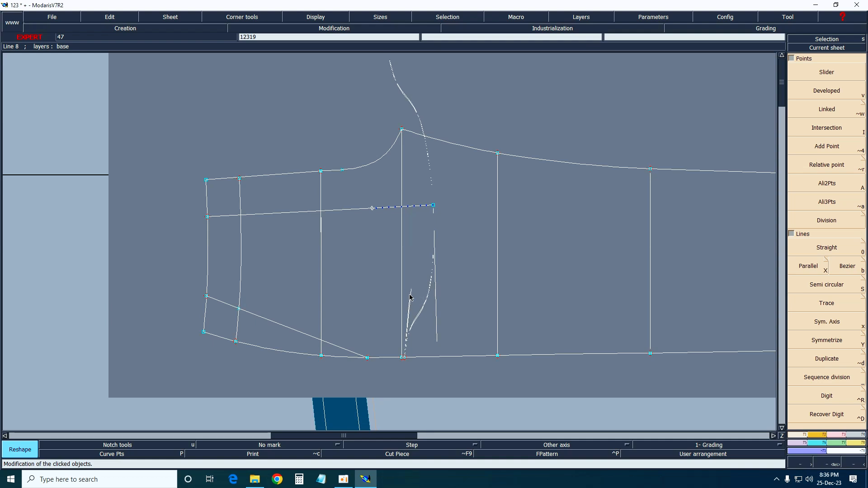
pyautogui.click(408, 315)
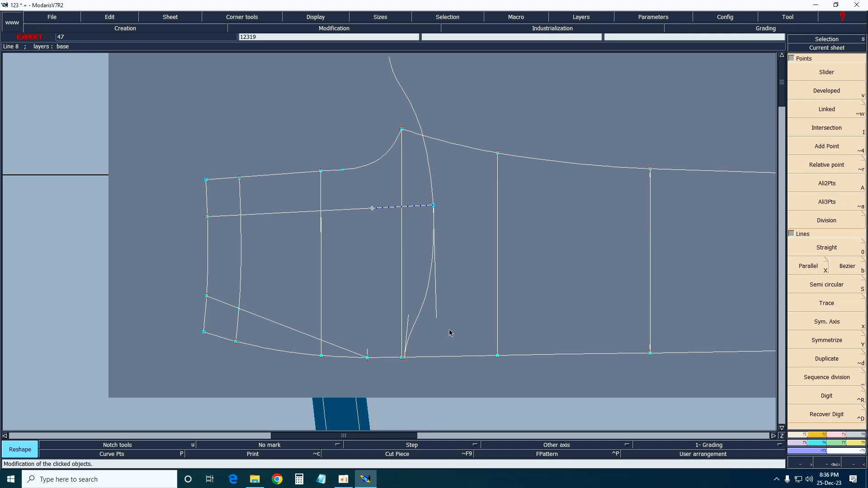
# Step: Move the pocket corner point by ShiftX 1.00 cm and ShiftY 0.00 cm, and refine the shape of the bottom curve
pyautogui.press('x')
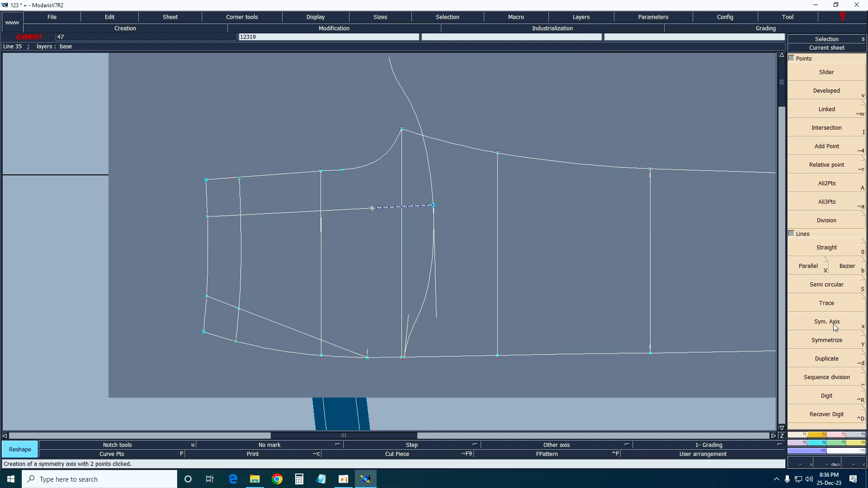
pyautogui.click(834, 375)
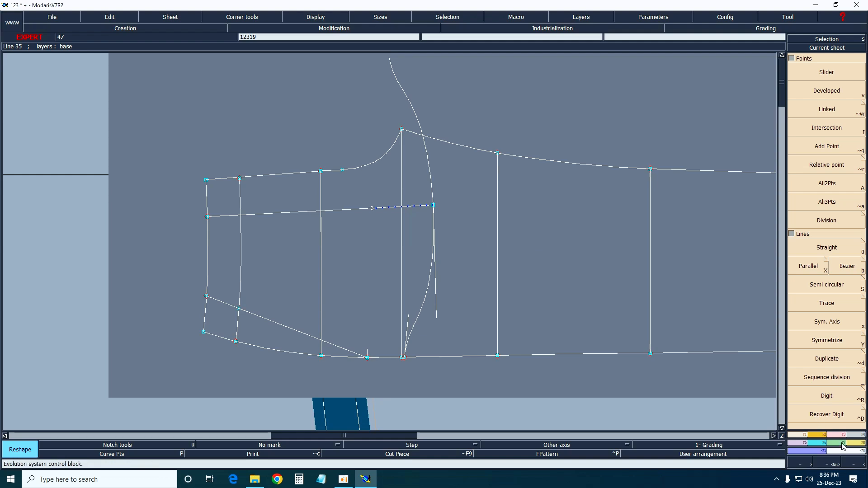
pyautogui.press('r')
pyautogui.press('d')
pyautogui.click(434, 206)
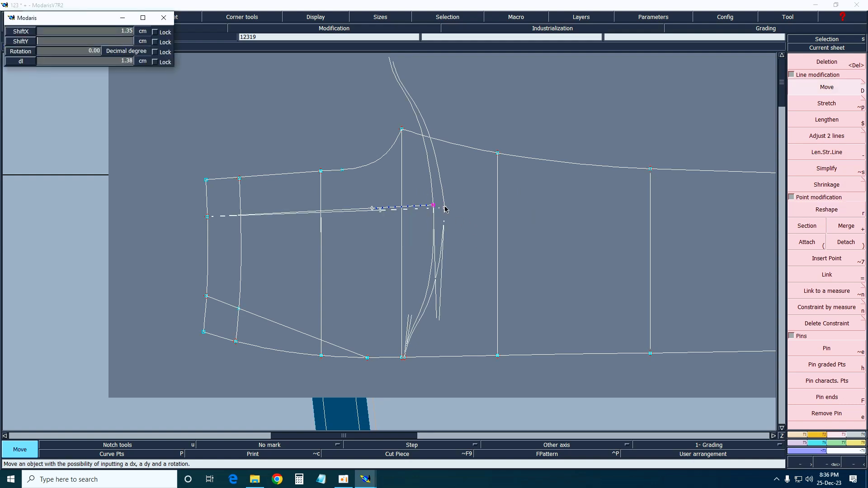
pyautogui.write('00')
pyautogui.press('Return')
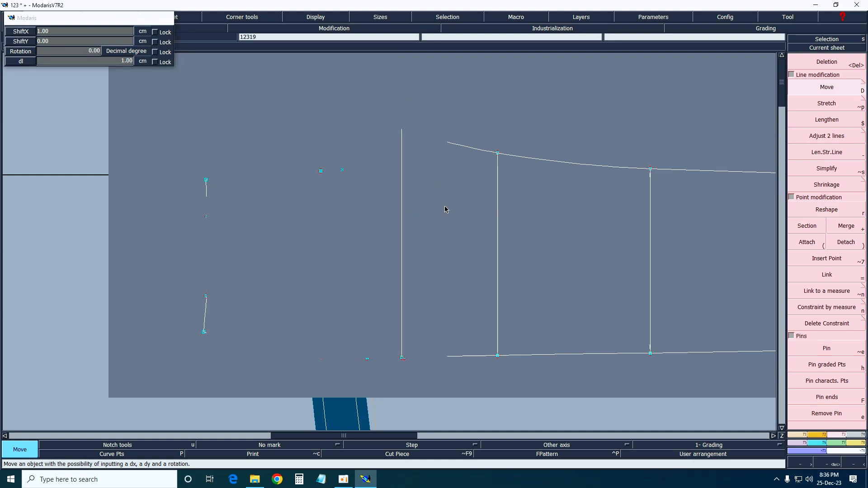
pyautogui.press('Return')
pyautogui.press('c')
pyautogui.hotkey('shift', 'e')
pyautogui.press('r')
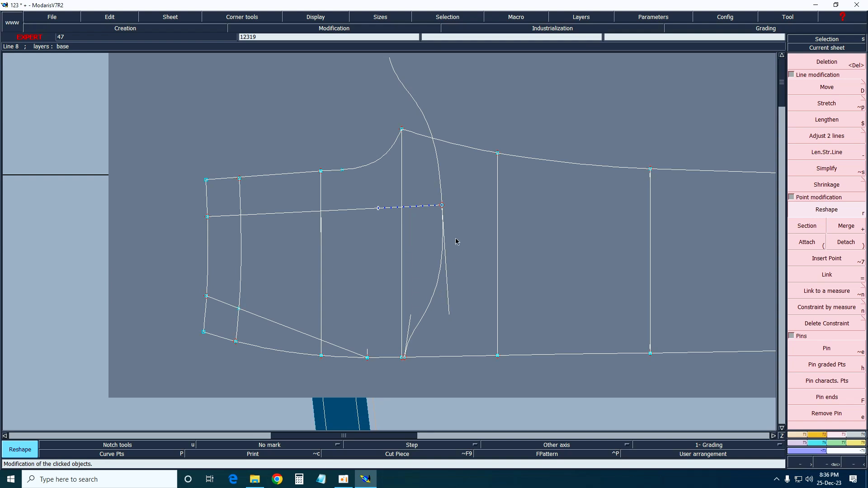
# Step: Delete the mirrored half of the pocket bottom curve and the symmetry axis on the inner line
pyautogui.press('Delete')
pyautogui.click(428, 121)
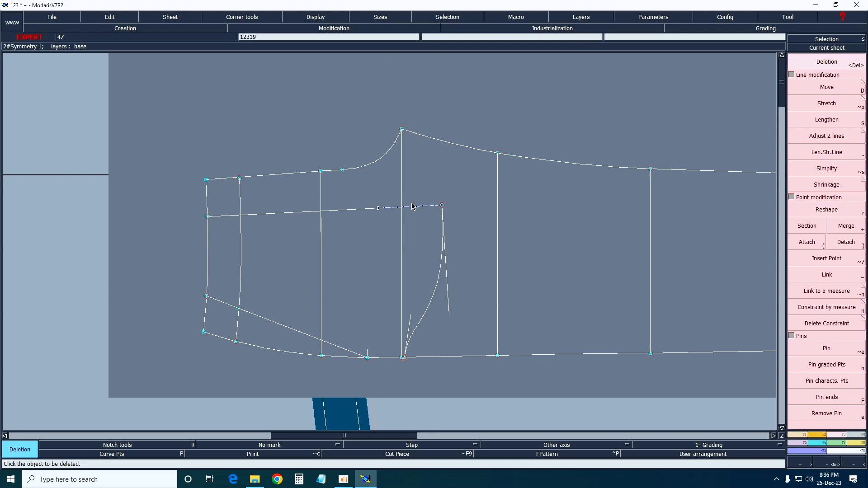
pyautogui.press('Delete')
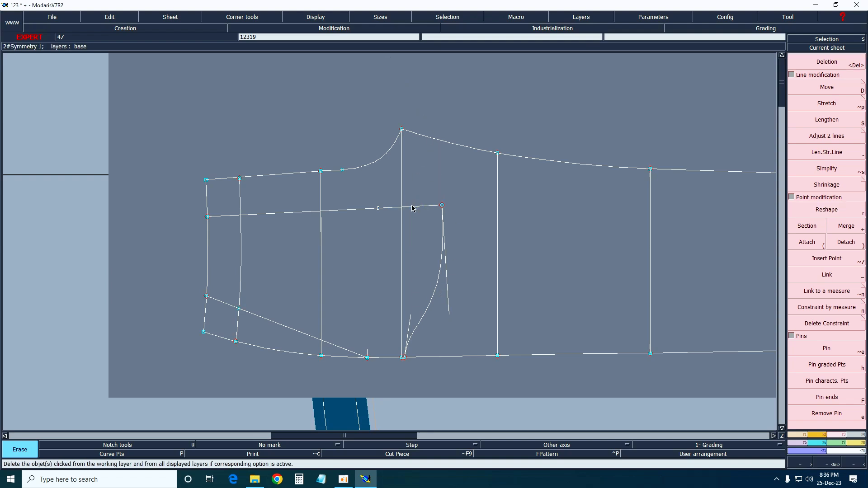
# Step: Adjust the inner pocket line to end on the waistband line and hide the curve handles
pyautogui.click(830, 136)
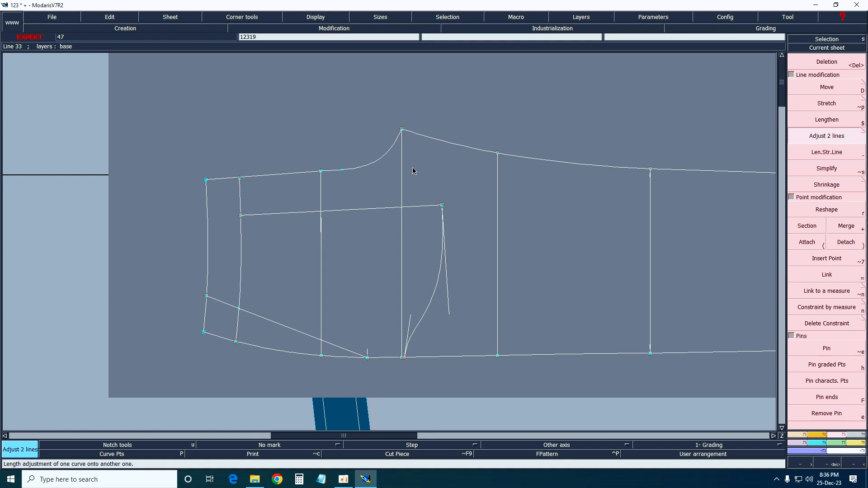
pyautogui.click(315, 18)
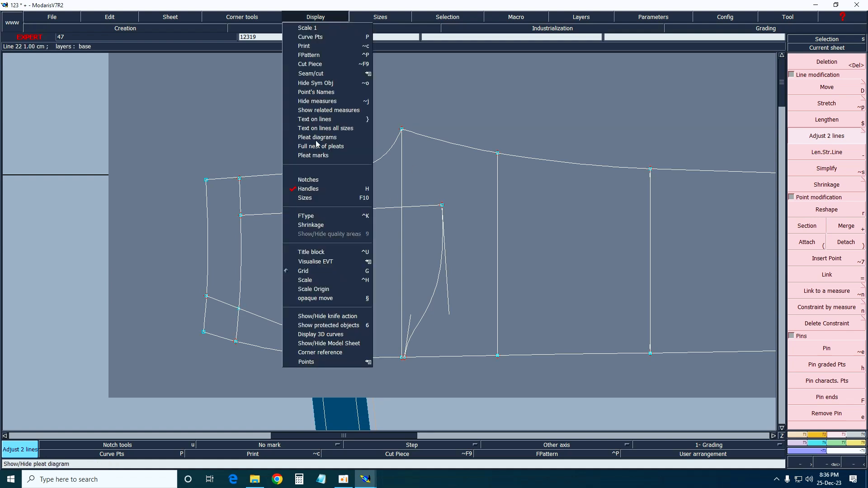
pyautogui.click(301, 188)
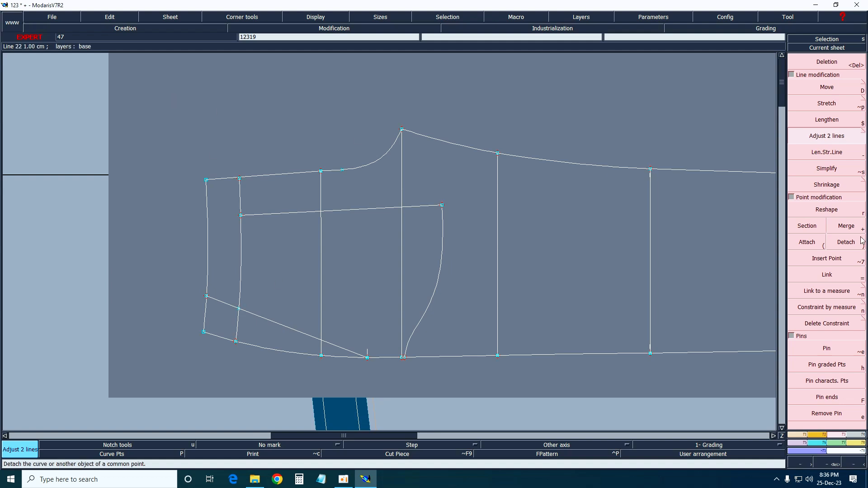
pyautogui.press('F1')
pyautogui.click(824, 261)
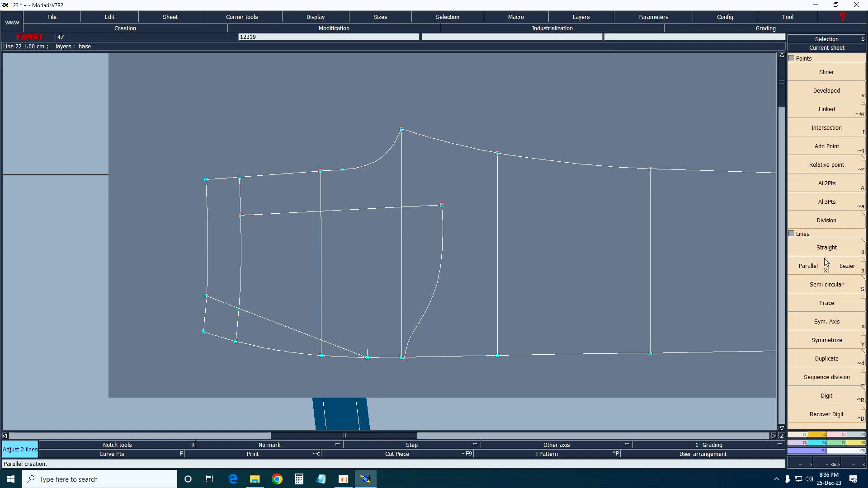
pyautogui.click(40, 58)
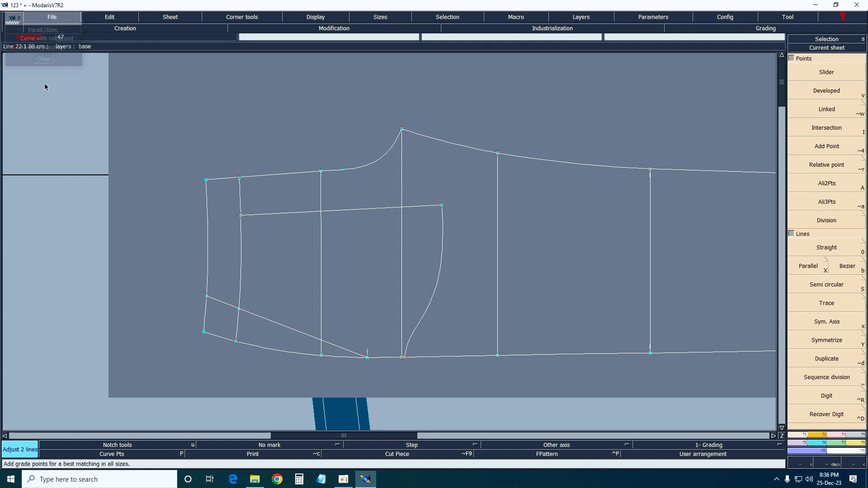
pyautogui.press('x')
pyautogui.click(267, 320)
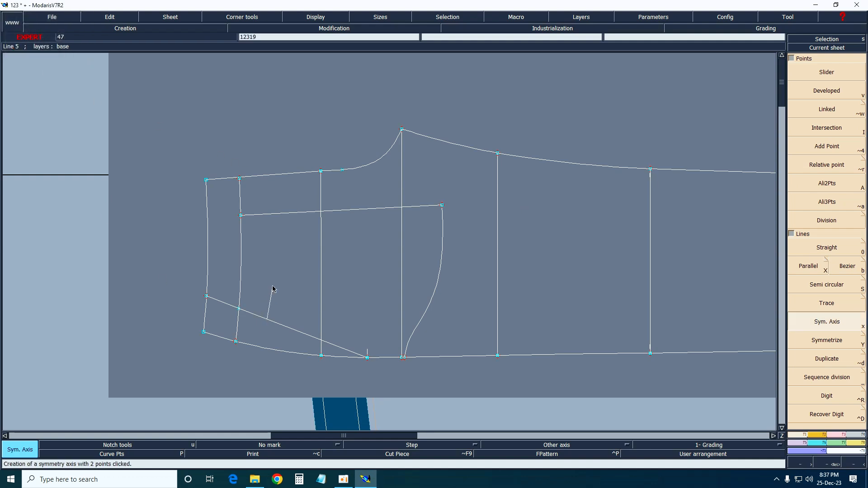
pyautogui.click(273, 286)
pyautogui.hotkey('ctrl', 'z')
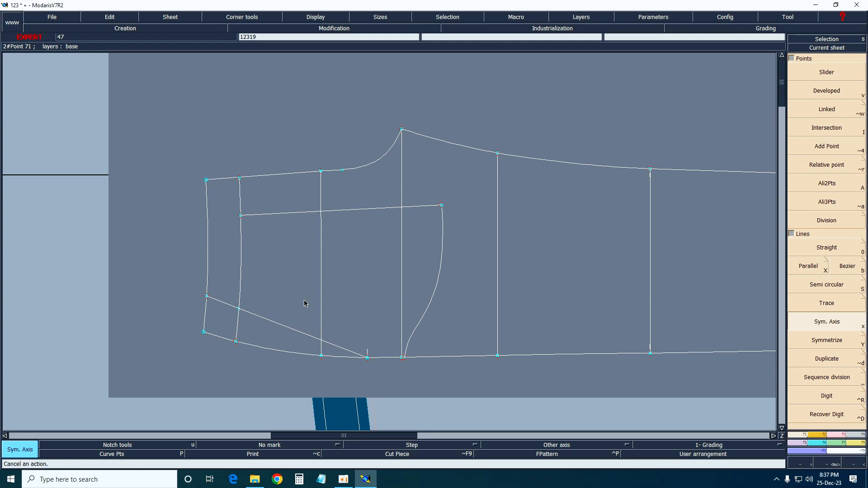
# Step: Create two parallels of the slanted pocket opening line on its inner side, the second farther in than the first
pyautogui.hotkey('shift', 'x')
pyautogui.click(277, 323)
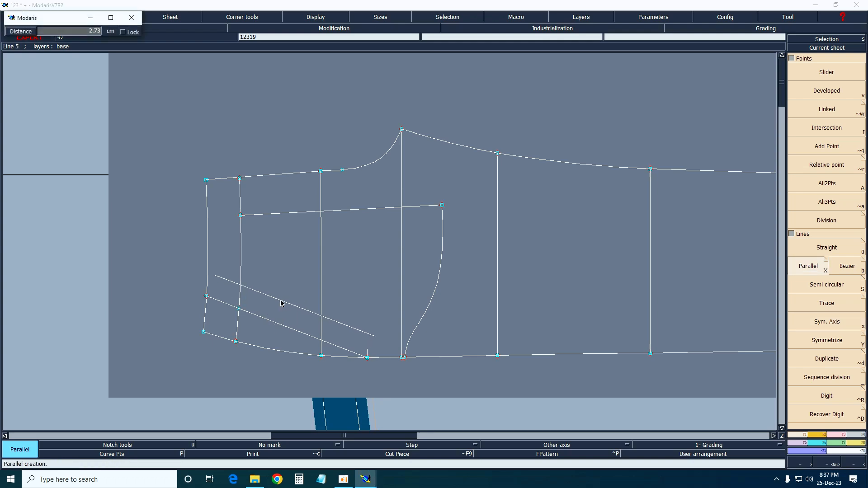
pyautogui.write('4.50')
pyautogui.press('Return')
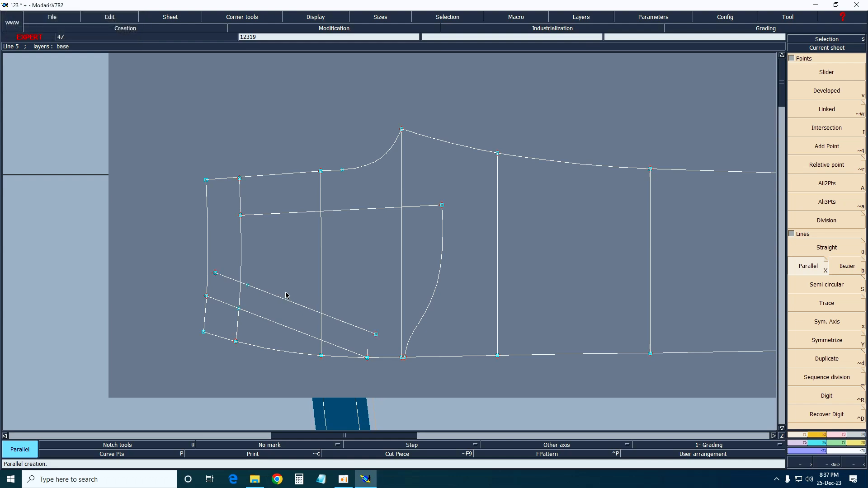
pyautogui.click(302, 334)
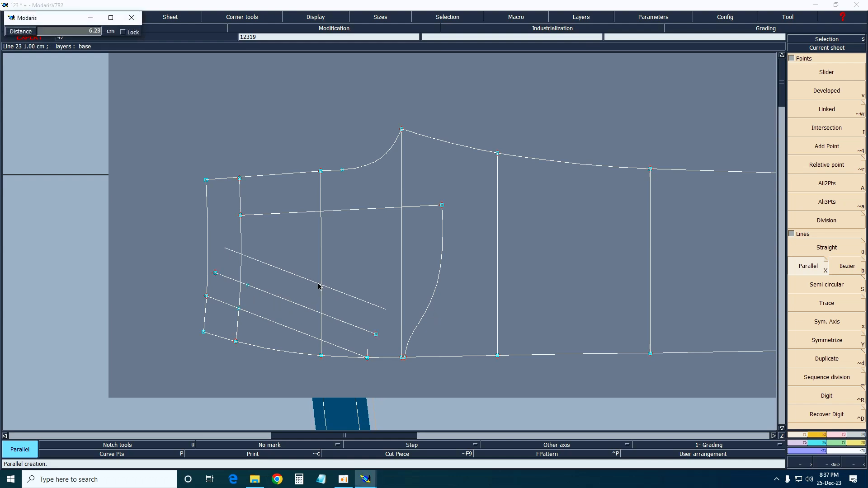
pyautogui.press('Return')
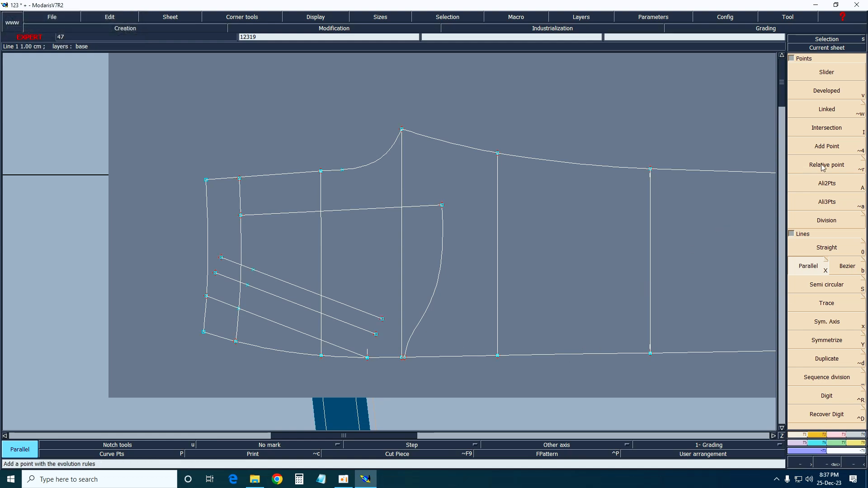
# Step: Lengthen both straight parallels of the pocket opening beyond the pocket bottom curve toward the side seam
pyautogui.click(823, 189)
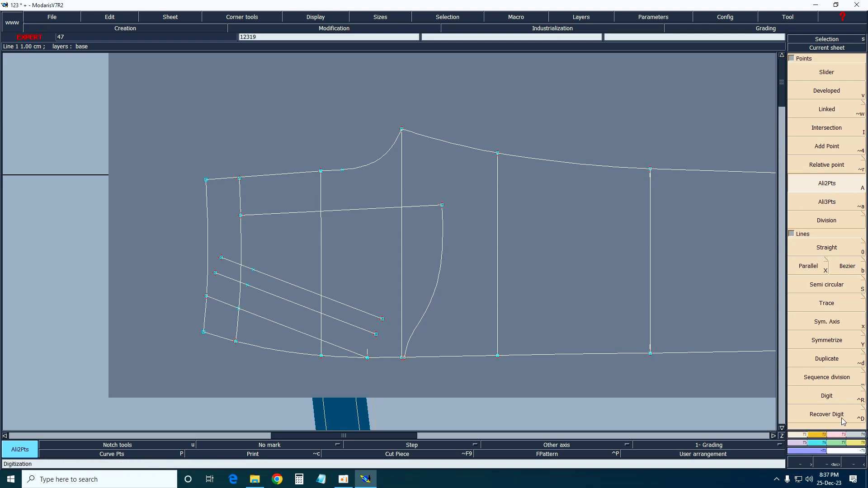
pyautogui.click(839, 436)
pyautogui.click(827, 152)
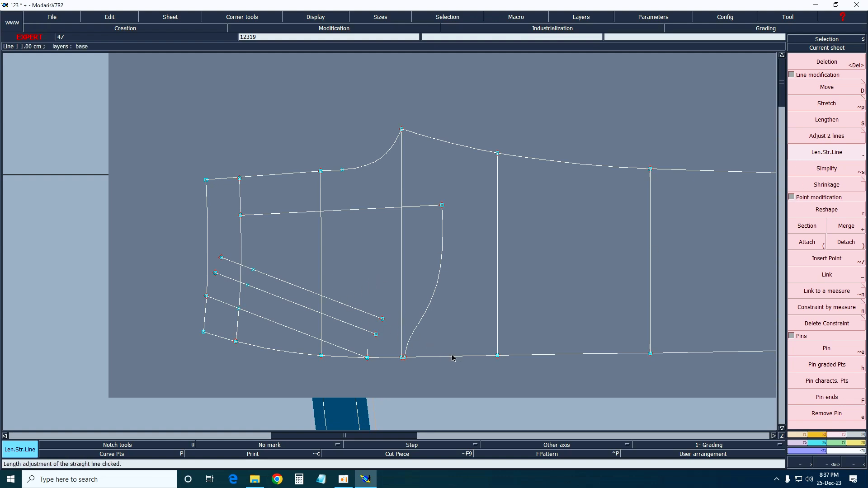
pyautogui.click(354, 312)
pyautogui.click(389, 335)
pyautogui.press('Delete')
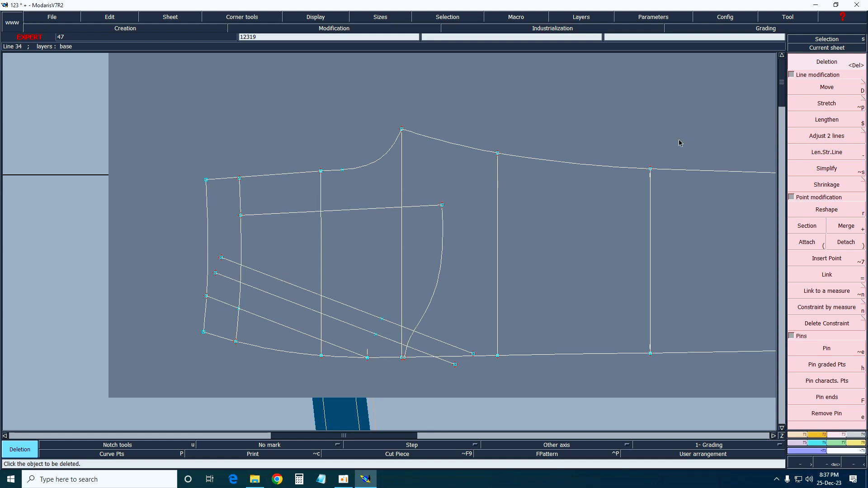
# Step: Add intersection points where the two parallel facing lines cross the waistband line and the pocket bottom curve
pyautogui.press('F1')
pyautogui.hotkey('shift', 'i')
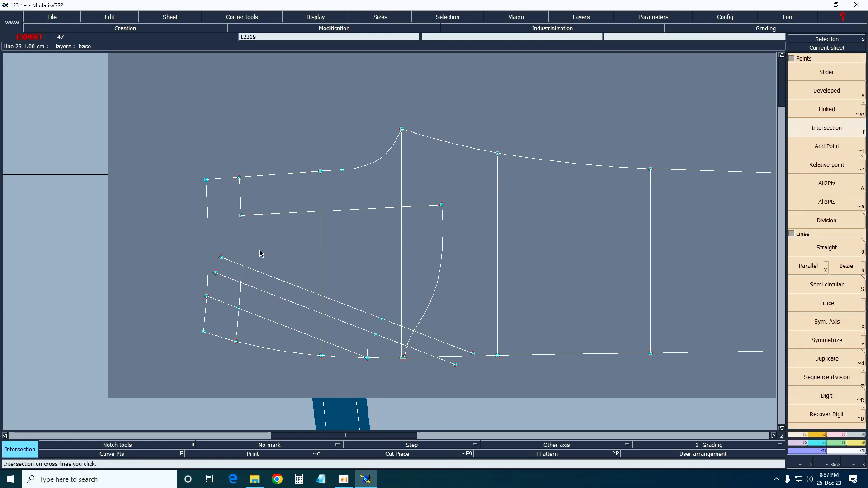
pyautogui.click(240, 265)
pyautogui.click(240, 285)
pyautogui.click(415, 339)
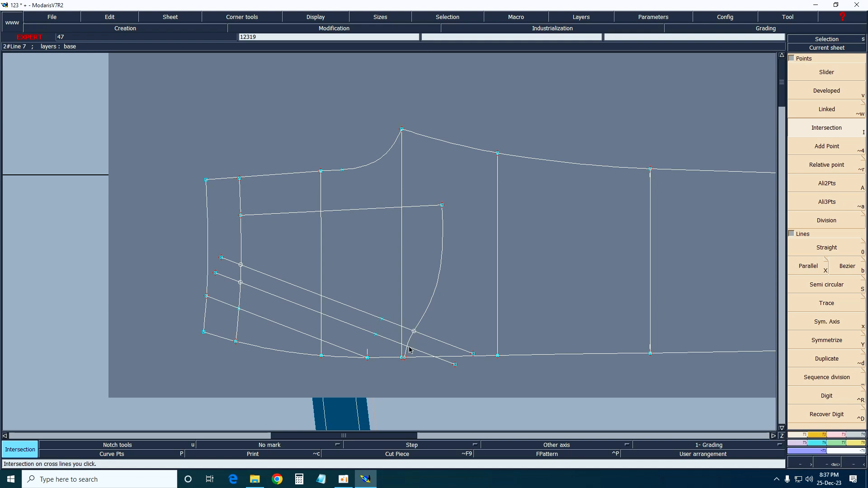
pyautogui.press('i')
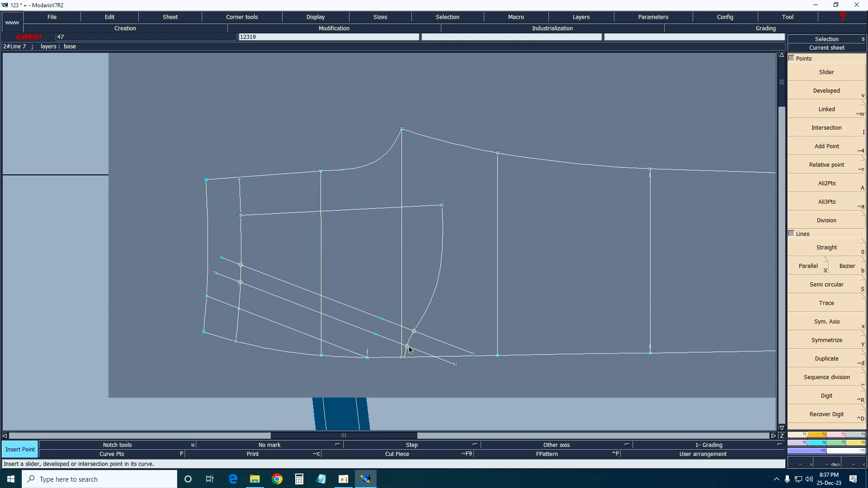
# Step: Trim both parallel facing lines at the waistband line and pocket bottom curve, inserting the crossing points and deleting the overhanging ends
pyautogui.press('Delete')
pyautogui.click(471, 353)
pyautogui.click(452, 363)
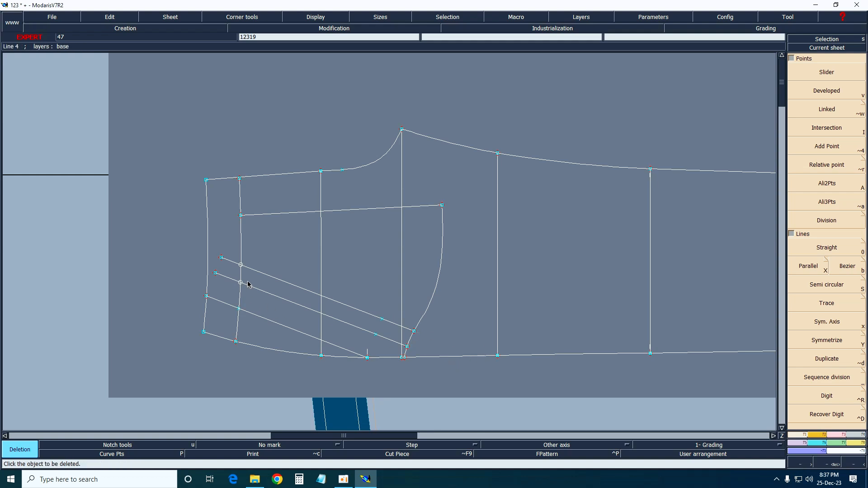
pyautogui.press('i')
pyautogui.click(242, 265)
pyautogui.press('Delete')
pyautogui.click(223, 259)
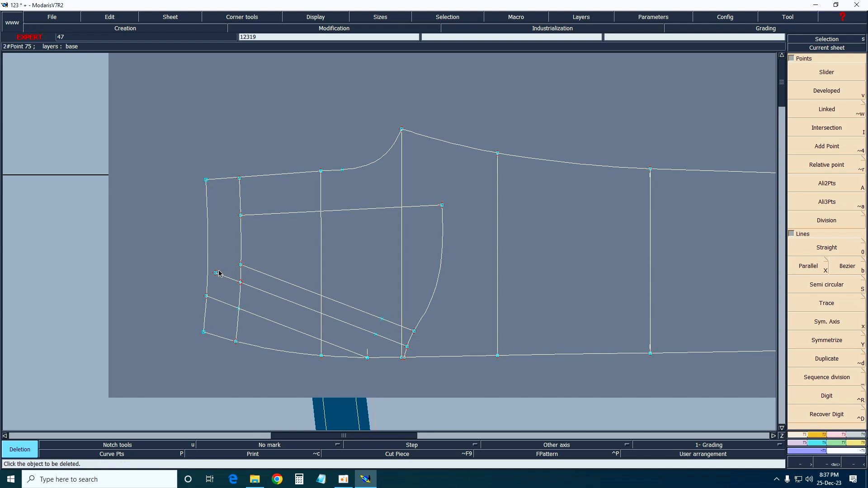
pyautogui.click(217, 274)
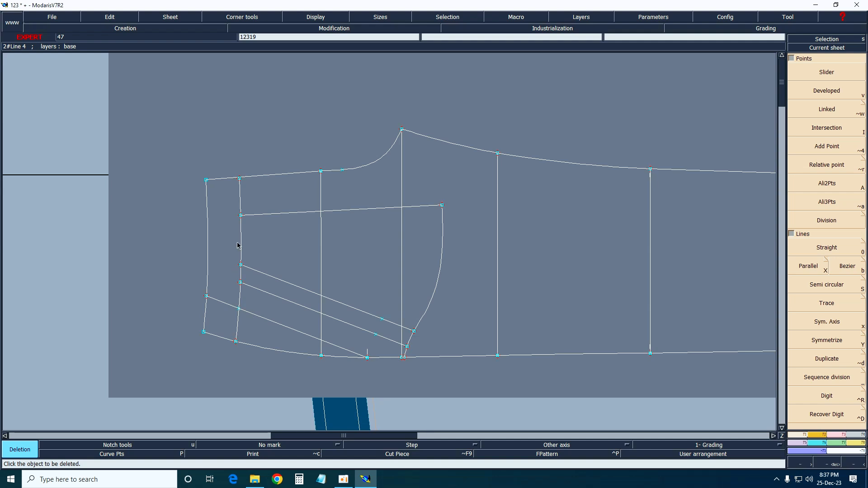
# Step: Adjust the waistband line to end on the center front line and delete the leftover midpoints on both parallels
pyautogui.click(833, 136)
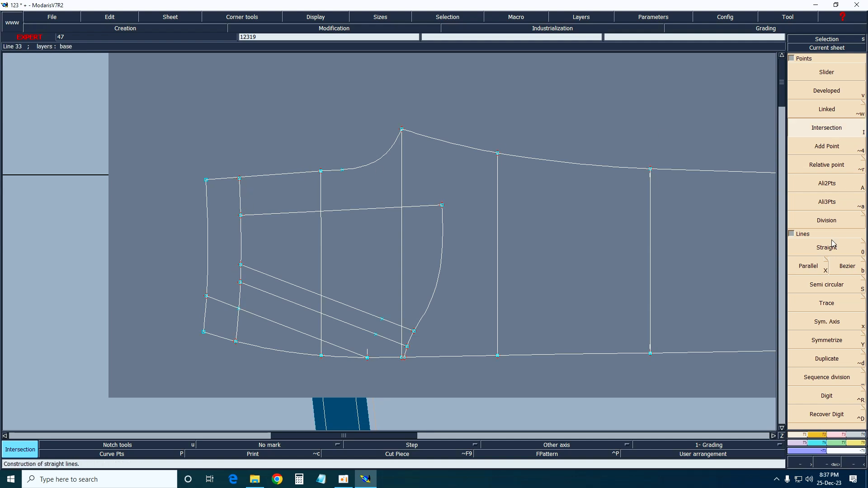
pyautogui.click(827, 136)
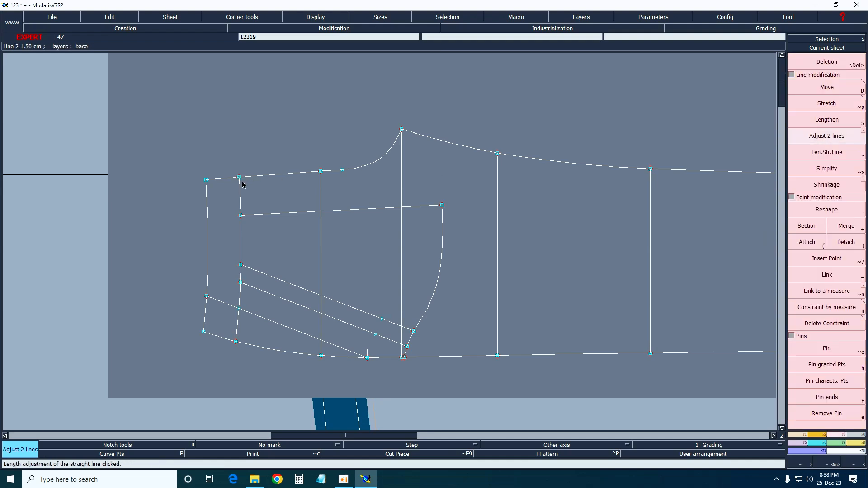
pyautogui.moveTo(163, 113); pyautogui.dragTo(564, 395)
pyautogui.click(539, 400)
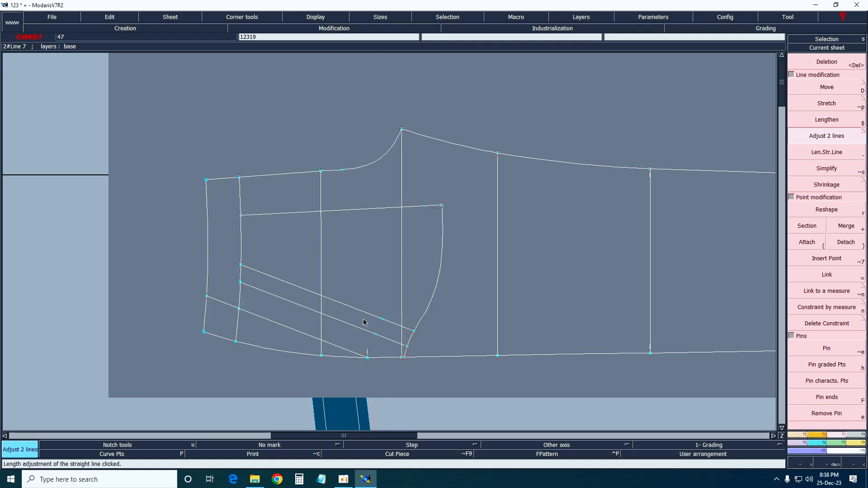
pyautogui.press('Delete')
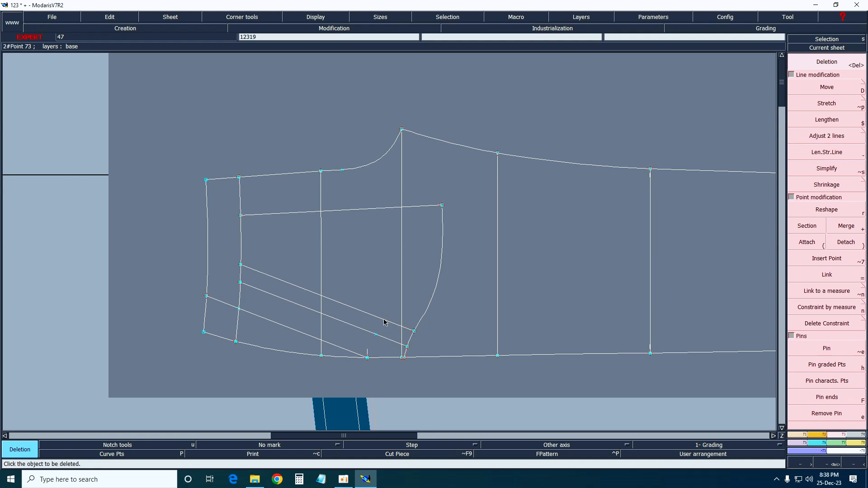
# Step: Examine the waistband line's corner at the center front and the trimmed pocket lines up close
pyautogui.press('z')
pyautogui.moveTo(138, 107); pyautogui.dragTo(572, 405)
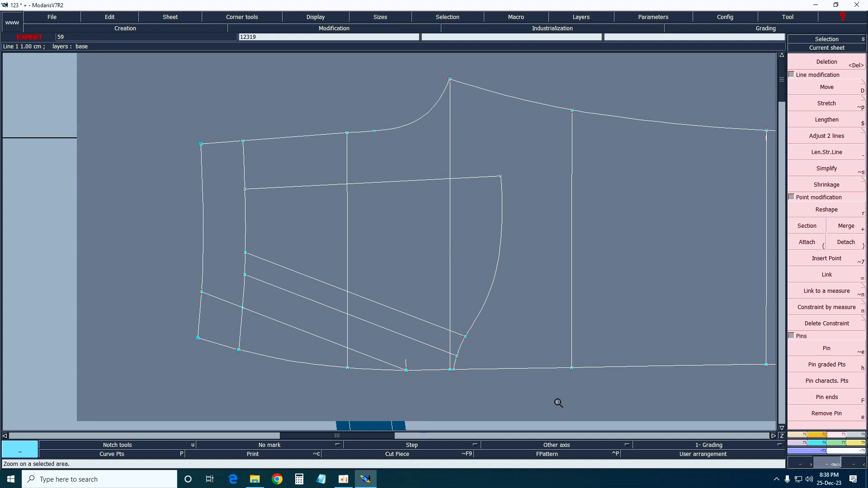
pyautogui.moveTo(186, 113); pyautogui.dragTo(307, 183)
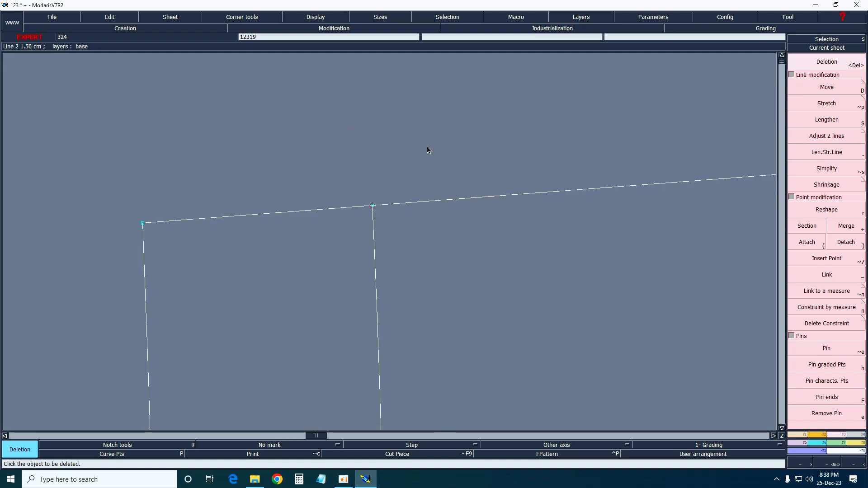
pyautogui.press('Home')
pyautogui.press('z')
pyautogui.moveTo(54, 189); pyautogui.dragTo(411, 366)
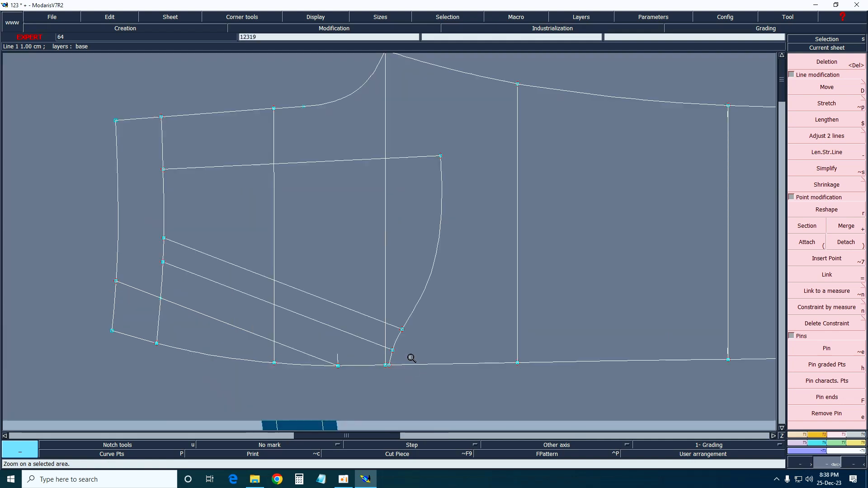
pyautogui.press('Home')
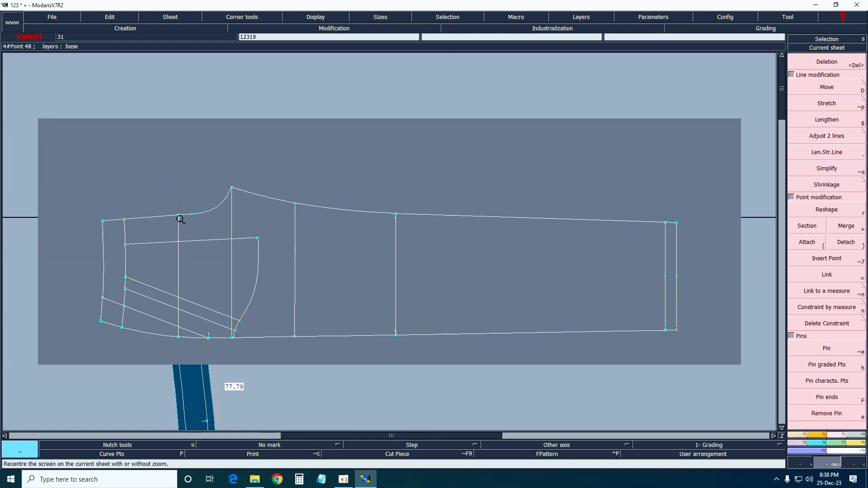
pyautogui.moveTo(98, 193); pyautogui.dragTo(315, 358)
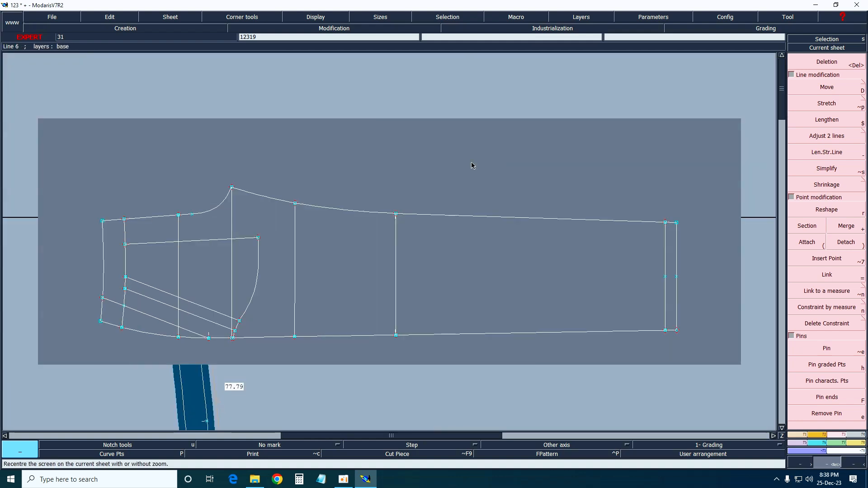
pyautogui.press('Home')
# Step: Select the lines and points of the upper trouser front, from the waist to the knee line, including the pocket construction
pyautogui.moveTo(40, 178); pyautogui.dragTo(380, 370)
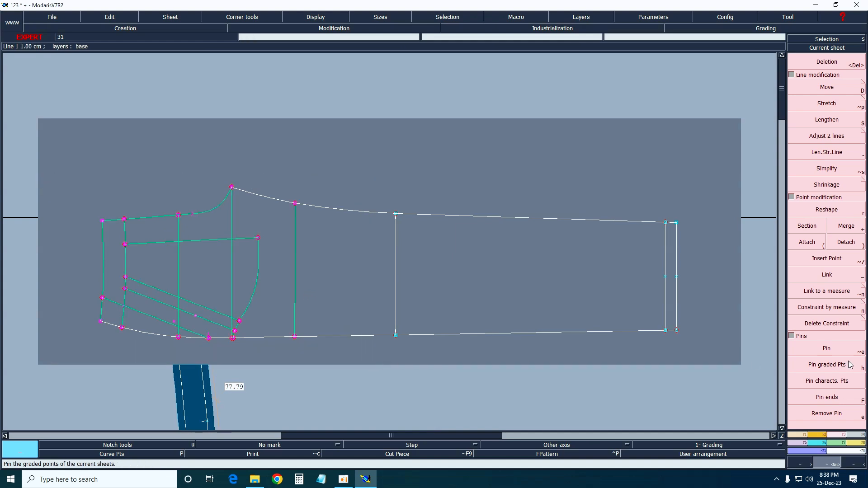
pyautogui.press('z')
pyautogui.moveTo(45, 160); pyautogui.dragTo(451, 379)
pyautogui.moveTo(86, 83); pyautogui.dragTo(656, 401)
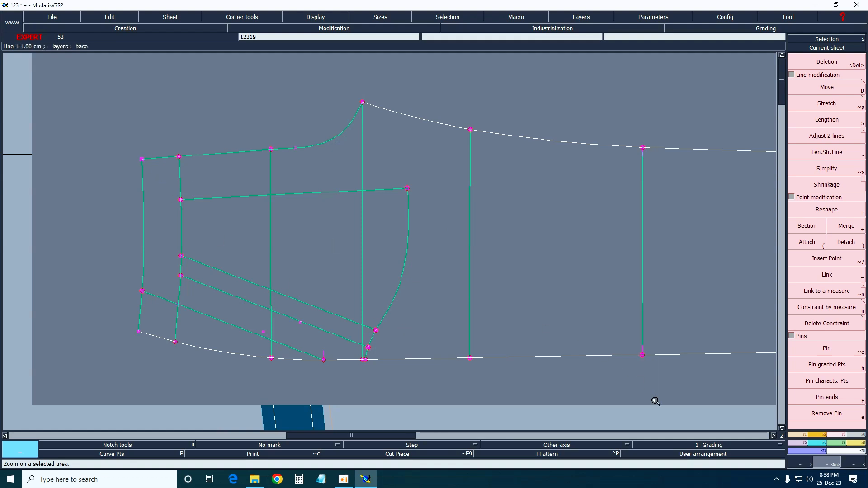
# Step: Extract a seam piece for the side facing, covering all areas from the side seam up to the innermost parallel
pyautogui.press('F8')
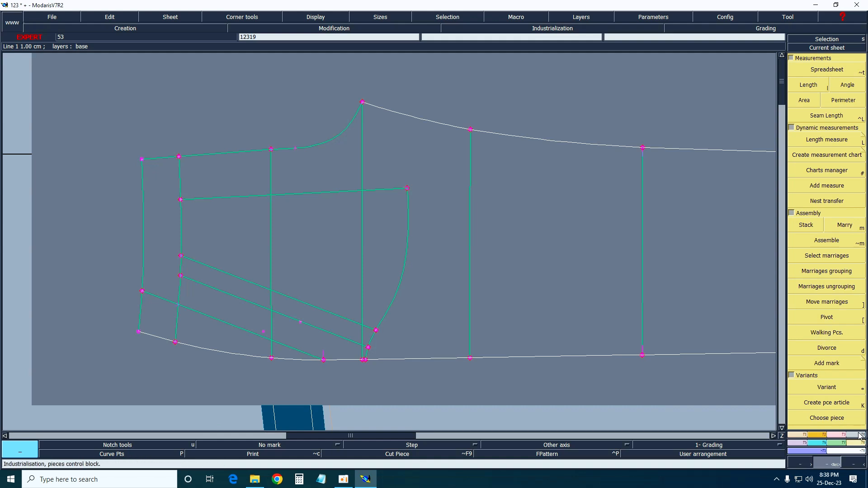
pyautogui.press('F4')
pyautogui.click(809, 270)
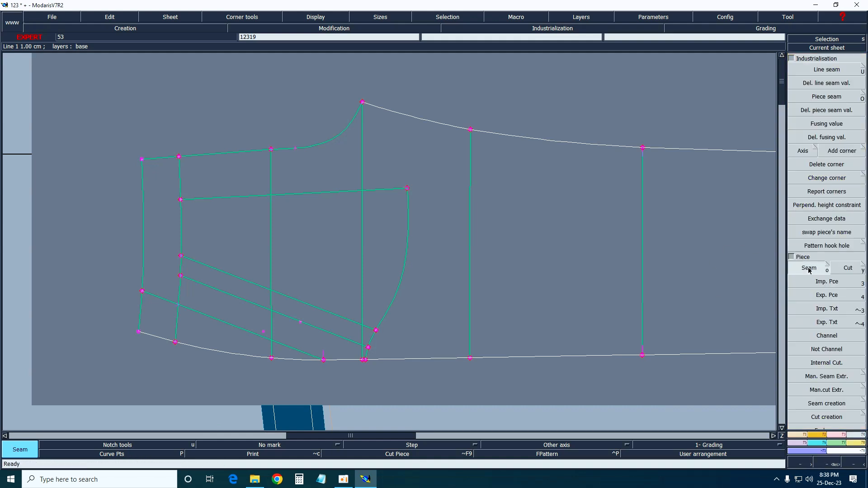
pyautogui.moveTo(163, 318); pyautogui.dragTo(243, 340)
pyautogui.click(287, 350)
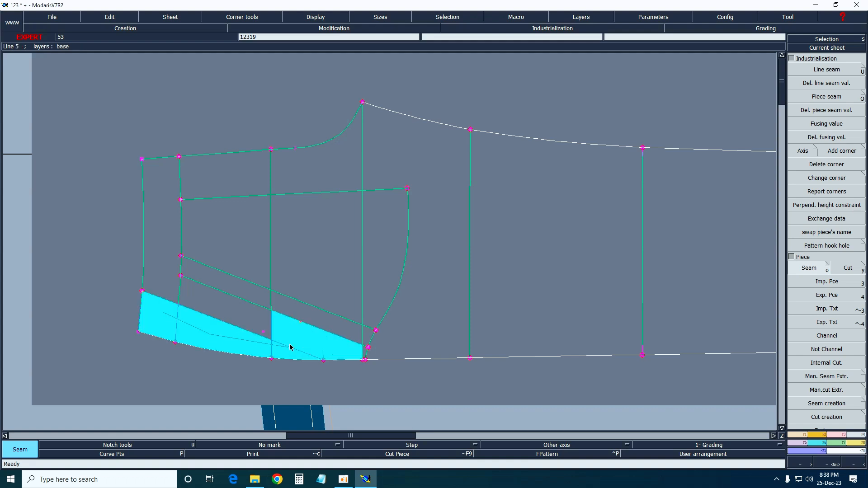
pyautogui.click(364, 351)
pyautogui.click(364, 340)
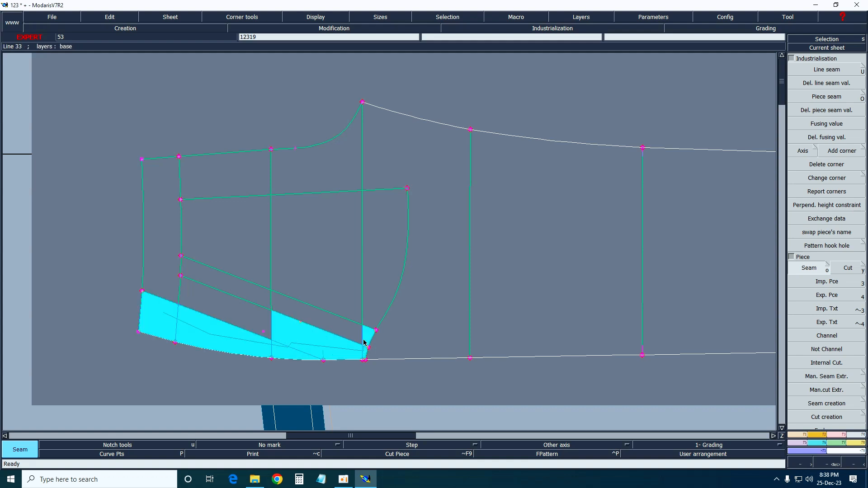
pyautogui.click(324, 320)
pyautogui.click(217, 283)
pyautogui.click(238, 325)
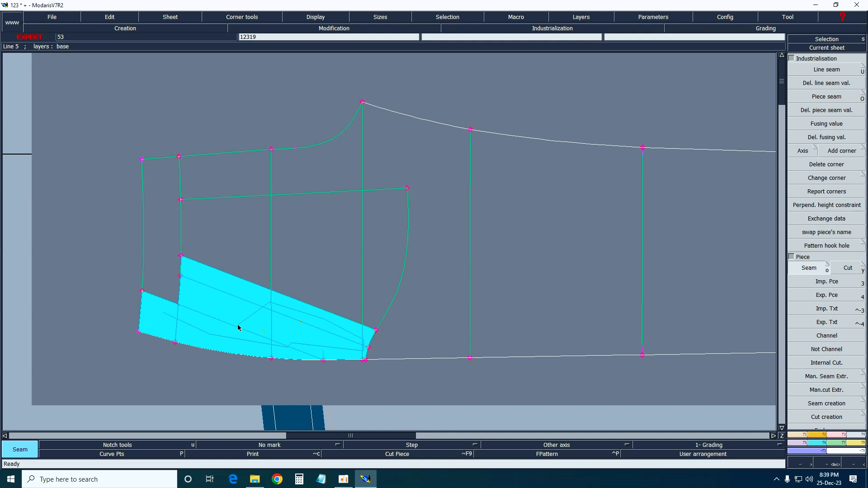
pyautogui.rightClick(238, 326)
# Step: Extract two more seam pieces: the strip between the slanted opening and first parallel, and the pocket bag from the opening inward
pyautogui.moveTo(185, 294); pyautogui.dragTo(363, 350)
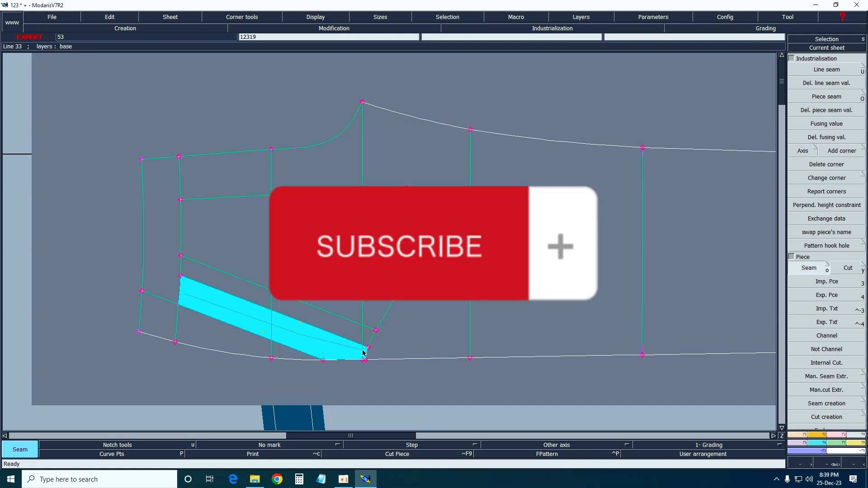
pyautogui.rightClick(363, 352)
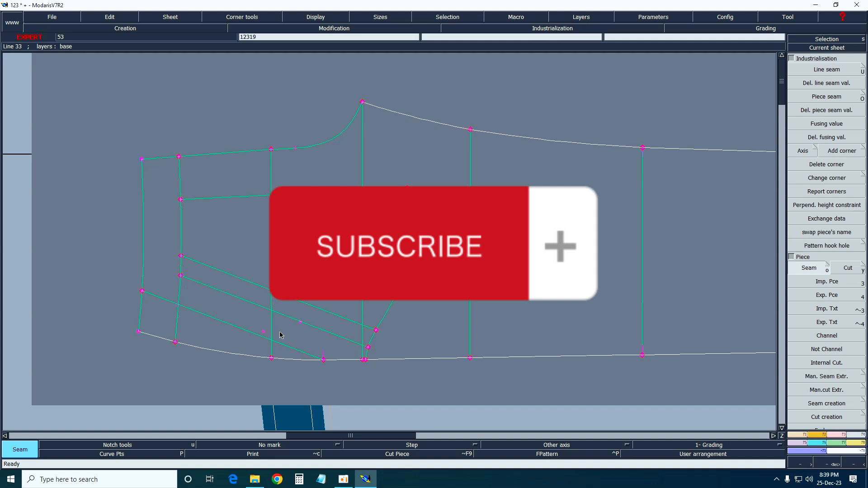
pyautogui.click(202, 301)
pyautogui.moveTo(202, 300)
pyautogui.mouseDown()
pyautogui.moveTo(205, 238)
pyautogui.moveTo(387, 217)
pyautogui.moveTo(348, 336)
pyautogui.moveTo(362, 333)
pyautogui.moveTo(306, 352)
pyautogui.moveTo(365, 353)
pyautogui.moveTo(248, 300)
pyautogui.moveTo(260, 253)
pyautogui.mouseUp()
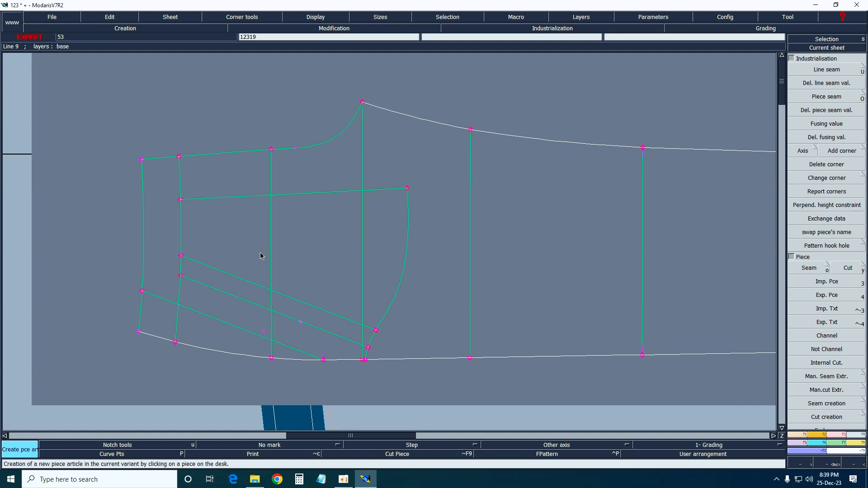
# Step: Arrange all sheets on the desk and open the extracted side facing as the current sheet
pyautogui.press('j')
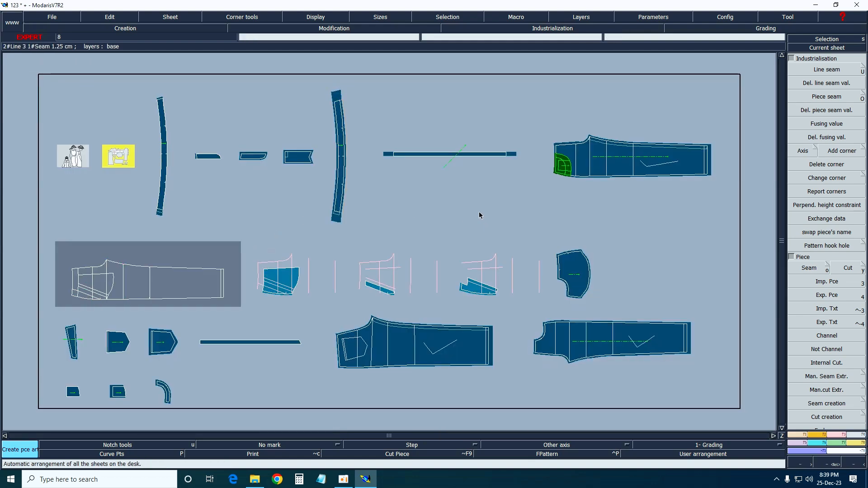
pyautogui.click(816, 48)
pyautogui.click(480, 284)
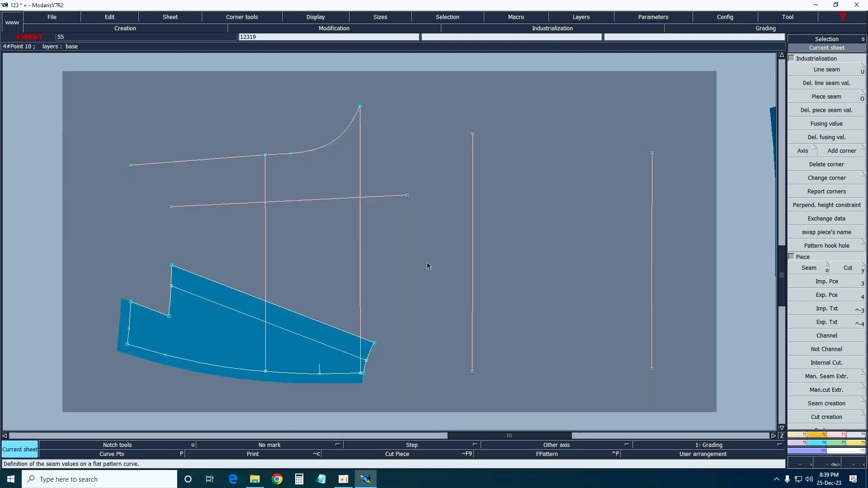
# Step: Delete the center front curve, inner pocket line, first parallel and all vertical construction lines from the side facing sheet
pyautogui.press('Delete')
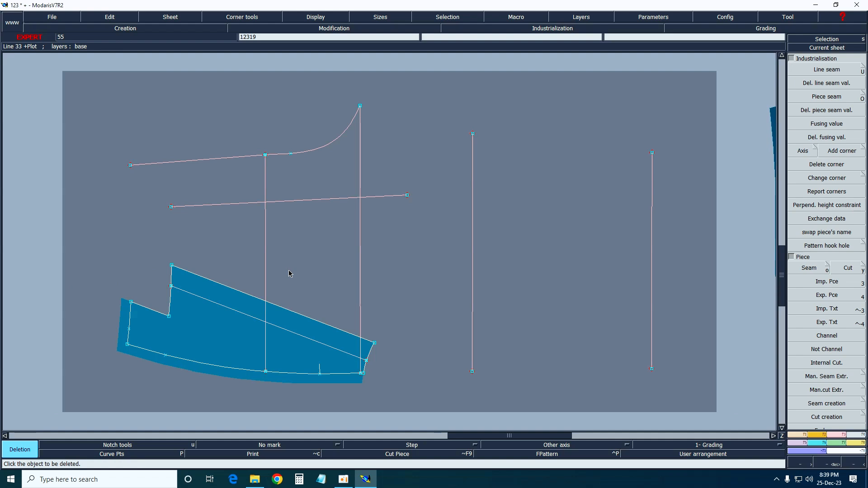
pyautogui.click(265, 272)
pyautogui.click(251, 319)
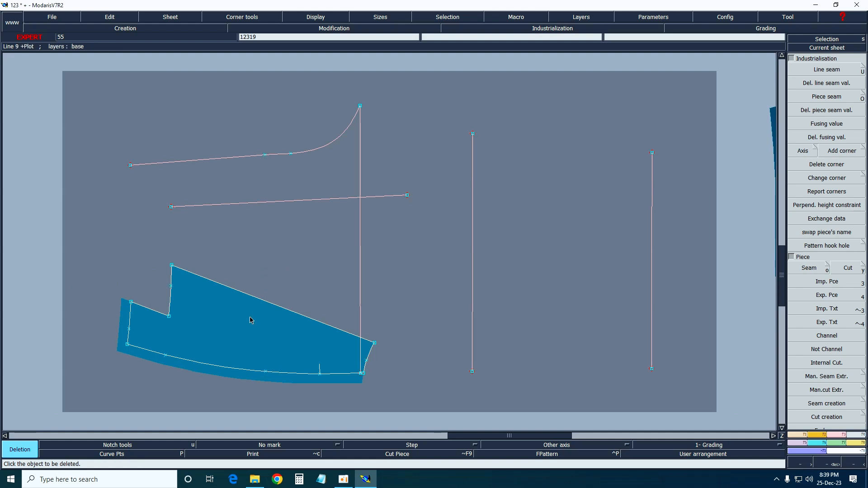
pyautogui.click(250, 203)
pyautogui.click(242, 157)
pyautogui.click(360, 183)
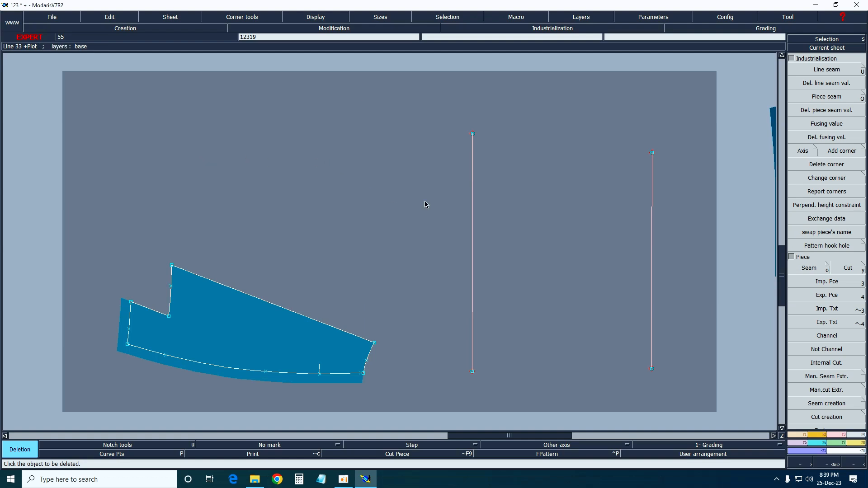
pyautogui.click(472, 231)
pyautogui.click(653, 252)
# Step: Add a 1.5 cm line seam allowance to the side facing's inner waistband edge
pyautogui.press('u')
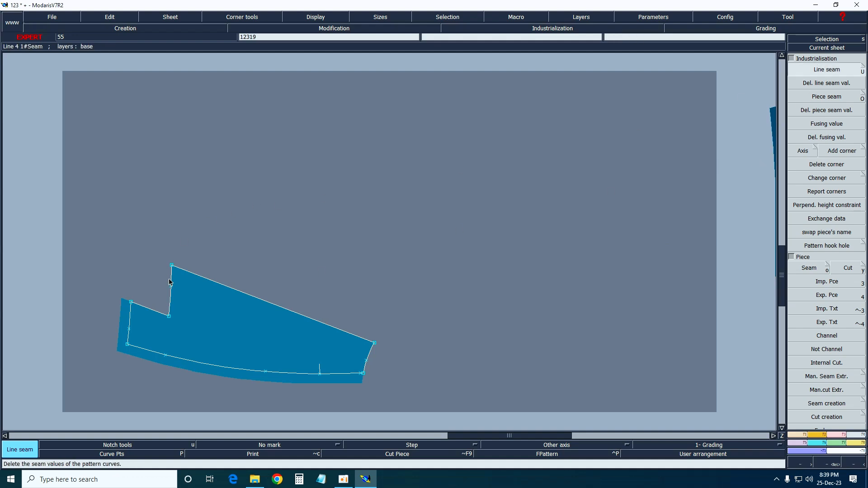
pyautogui.click(170, 282)
pyautogui.write('1.5')
pyautogui.press('Up')
pyautogui.write('1.5')
pyautogui.press('Return')
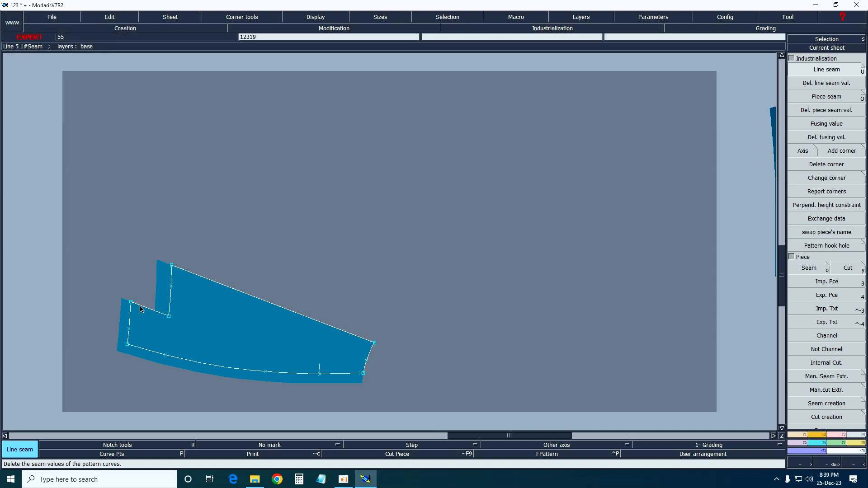
# Step: Add seam allowances of 1.5 cm to the facing's short slanted edge and 1 cm to its curved pocket-bottom edge
pyautogui.click(141, 310)
pyautogui.press('Return')
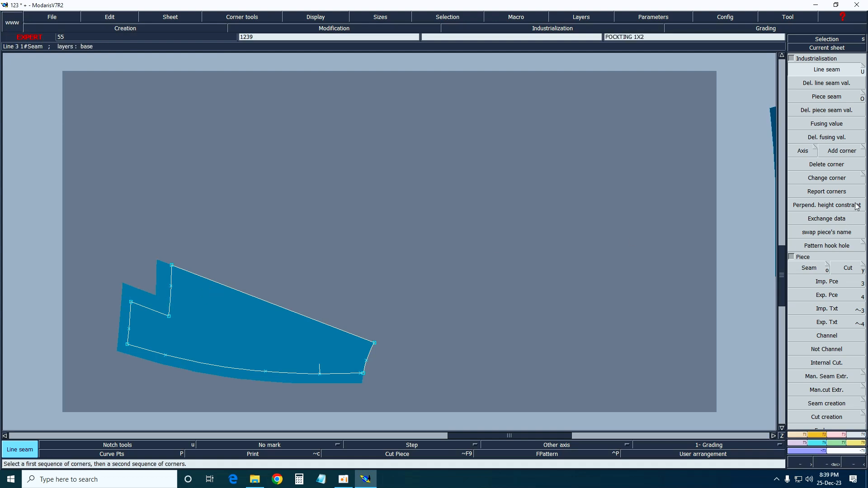
pyautogui.click(371, 357)
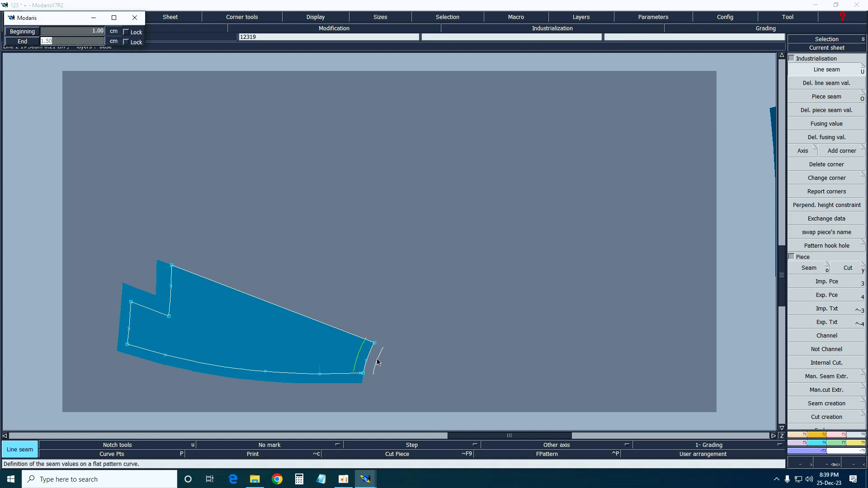
pyautogui.press('Return')
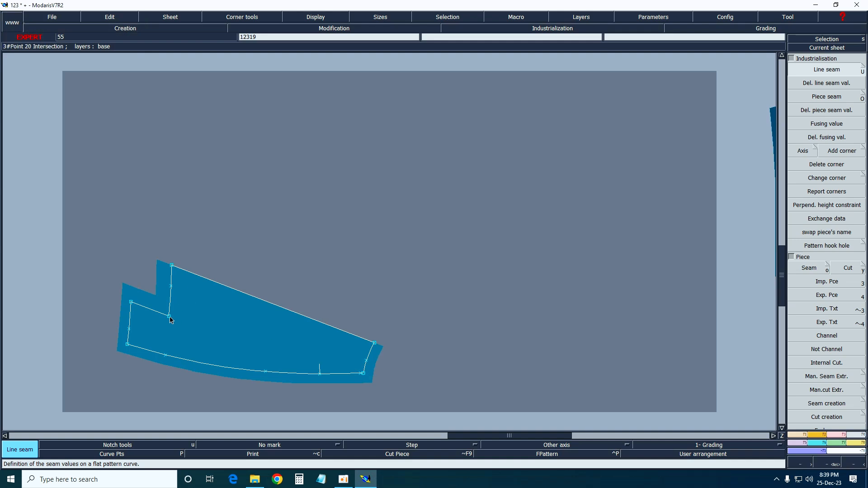
# Step: Draw a straight Bezier line on the side facing from its inner notched corner to the notch point on the curved side edge
pyautogui.press('b')
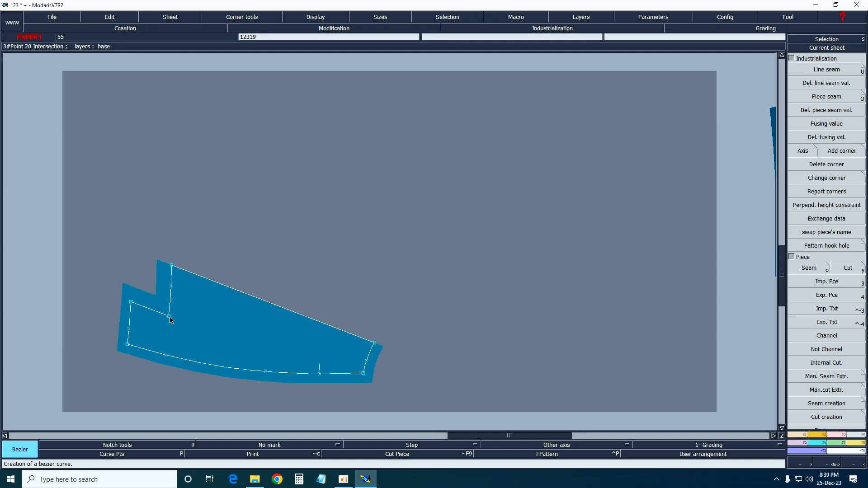
pyautogui.click(169, 316)
pyautogui.click(329, 343)
pyautogui.press('Escape')
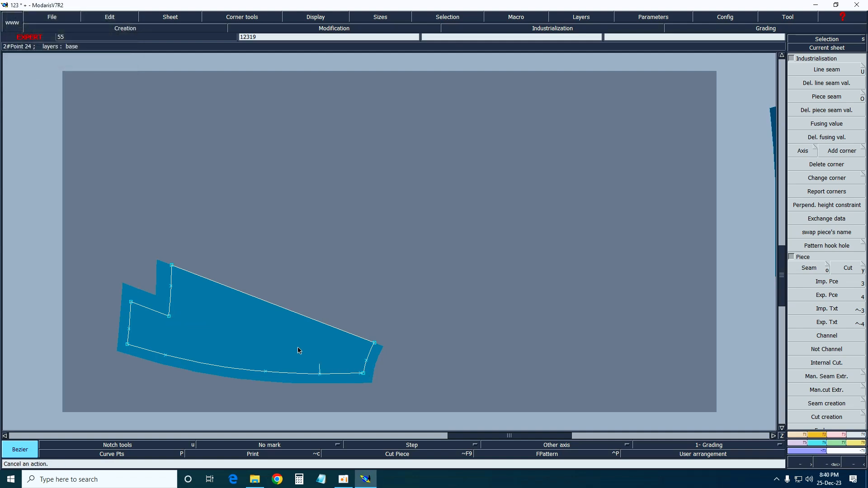
pyautogui.click(169, 316)
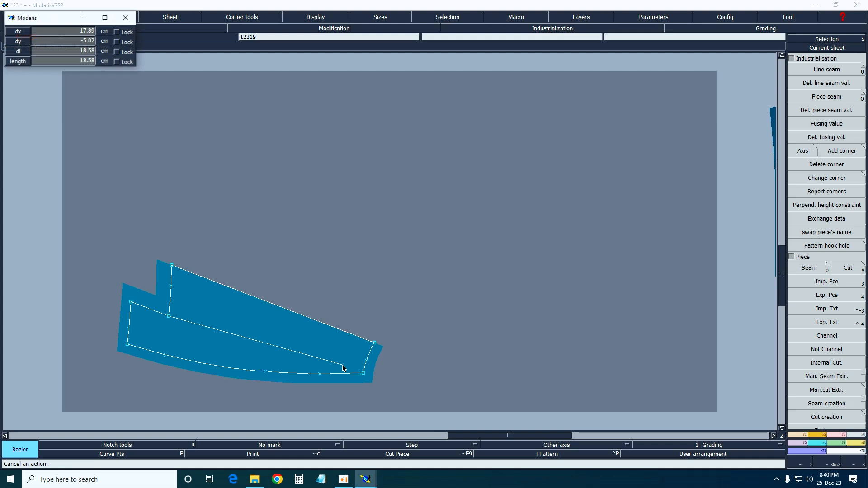
pyautogui.click(320, 373)
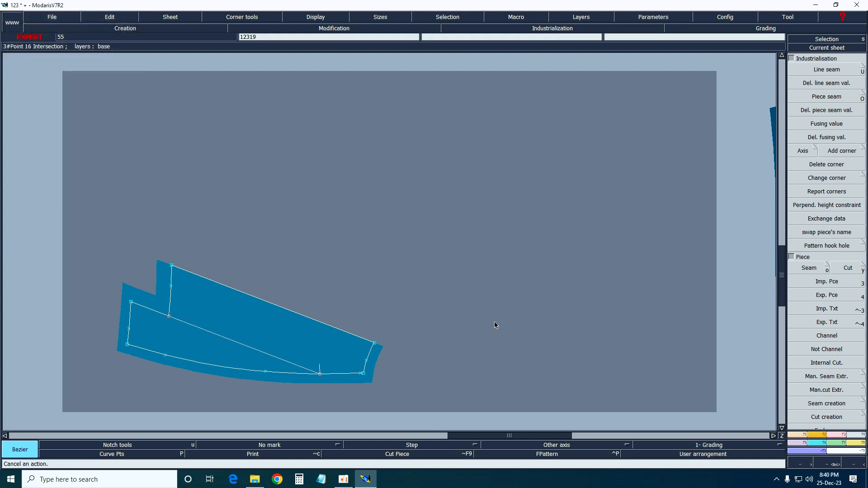
# Step: Add a line seam allowance to the side facing's long slanted inner edge
pyautogui.click(828, 69)
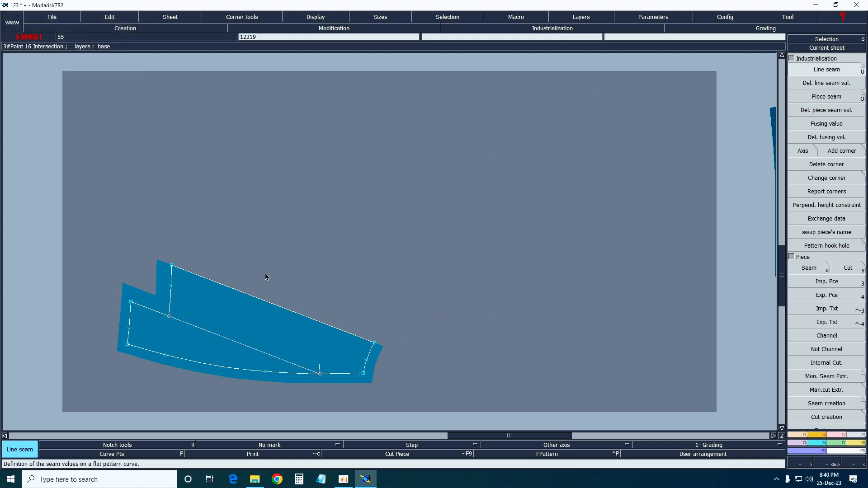
pyautogui.click(257, 297)
pyautogui.press('Return')
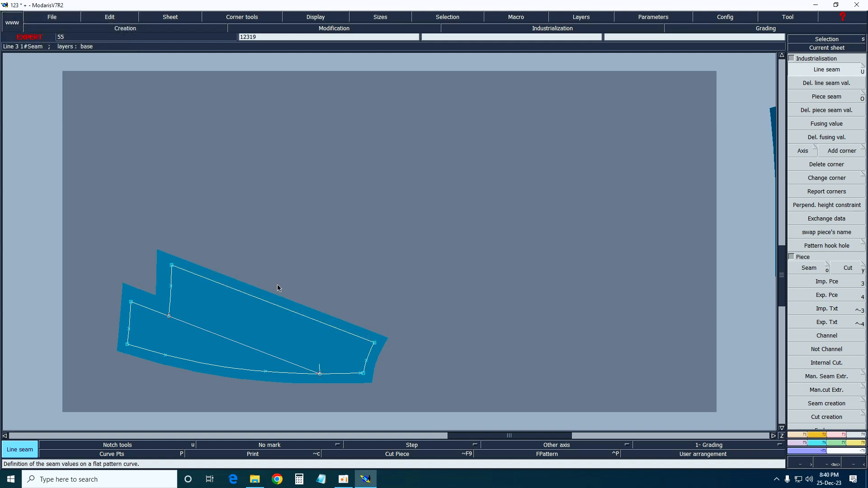
# Step: Open the narrow slanted pocket facing as the current sheet and add a 1.5 cm seam allowance to its short waist edge
pyautogui.press('j')
pyautogui.click(813, 50)
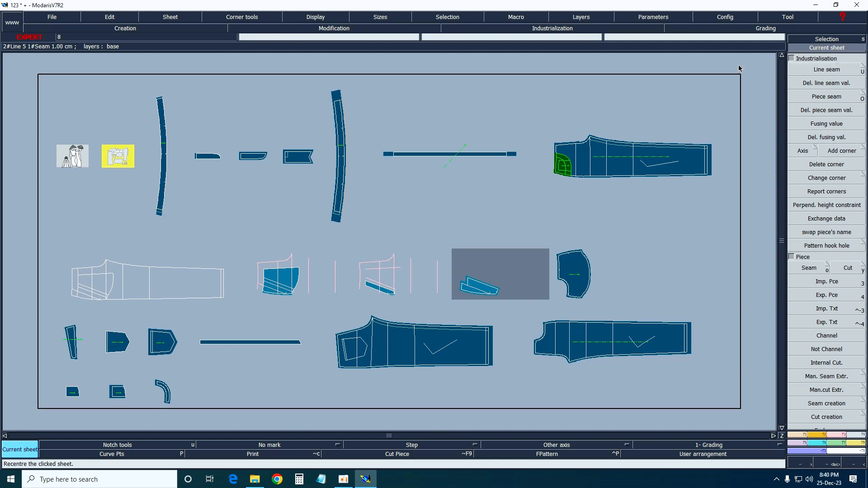
pyautogui.click(368, 267)
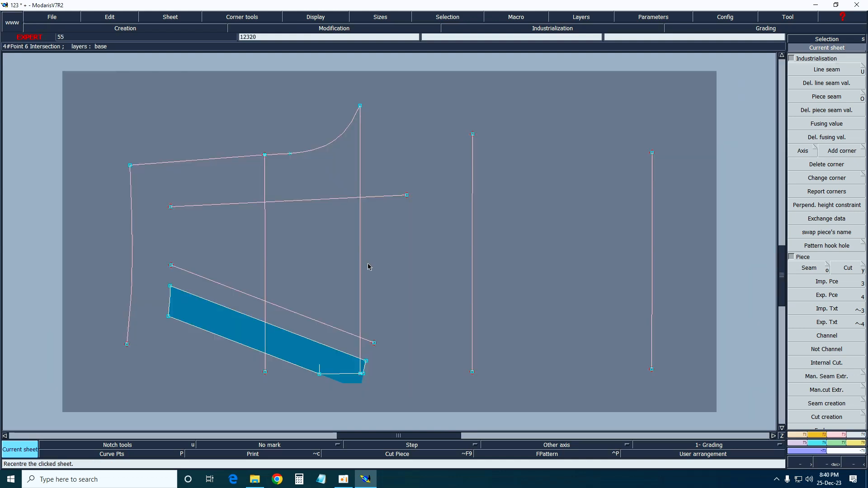
pyautogui.click(819, 71)
pyautogui.click(168, 303)
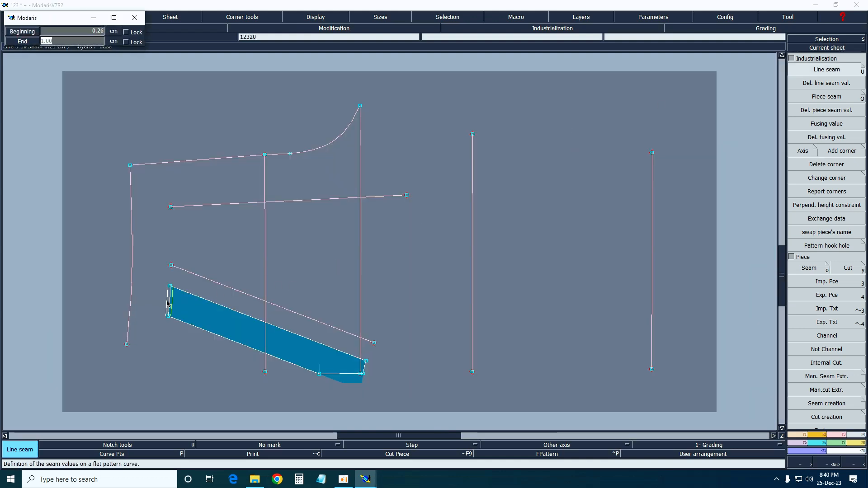
pyautogui.write('1')
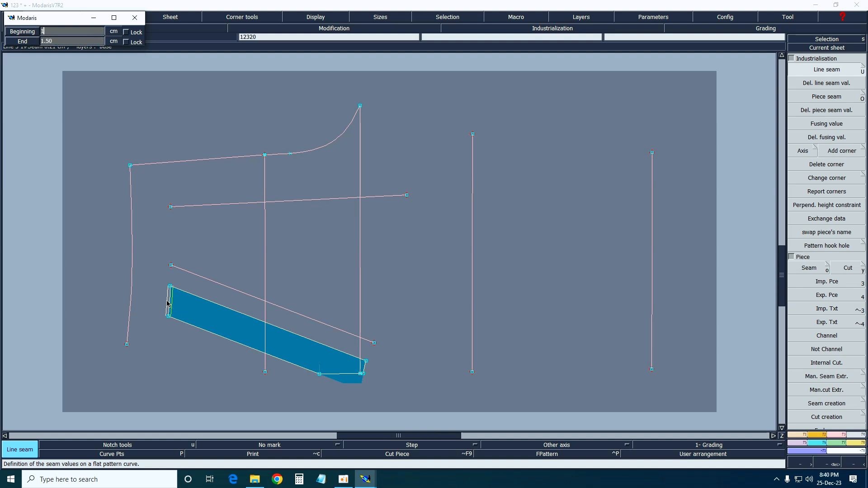
pyautogui.press('Return')
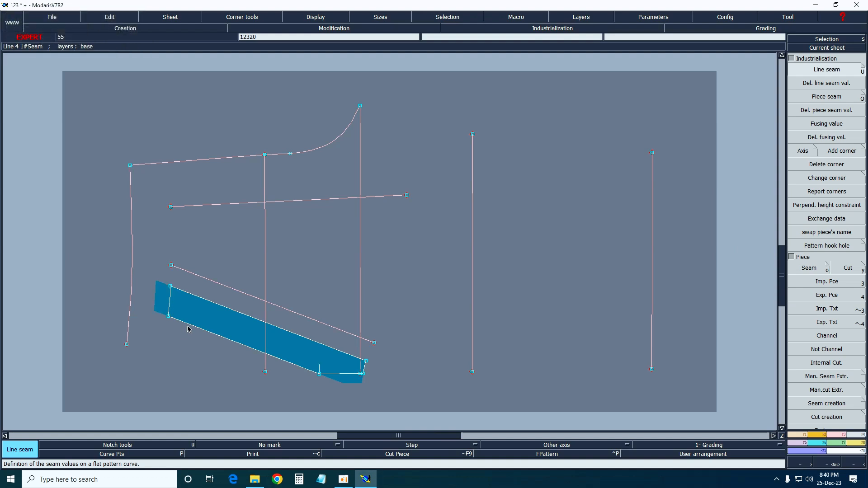
# Step: Add line seam allowances to the narrow facing's long pocket-opening edge and its short pocket-bottom edge
pyautogui.click(187, 331)
pyautogui.press('Return')
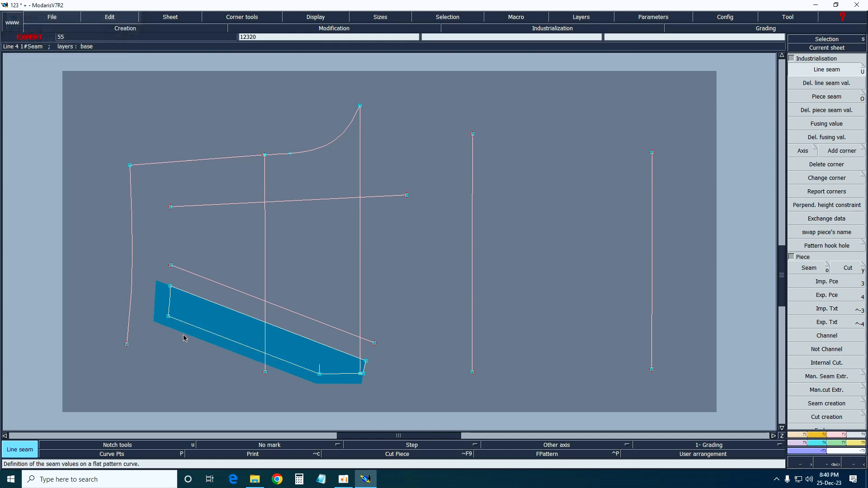
pyautogui.click(365, 371)
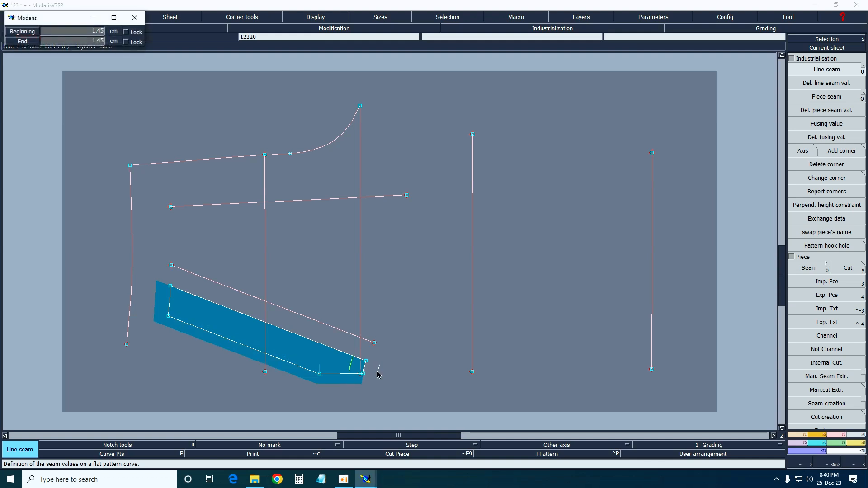
pyautogui.press('Return')
# Step: Delete the center front curve, waist curve, inner pocket line, outer slanted parallel and all vertical construction lines from the narrow facing sheet
pyautogui.press('Delete')
pyautogui.click(339, 329)
pyautogui.click(265, 281)
pyautogui.click(266, 203)
pyautogui.click(248, 158)
pyautogui.click(359, 199)
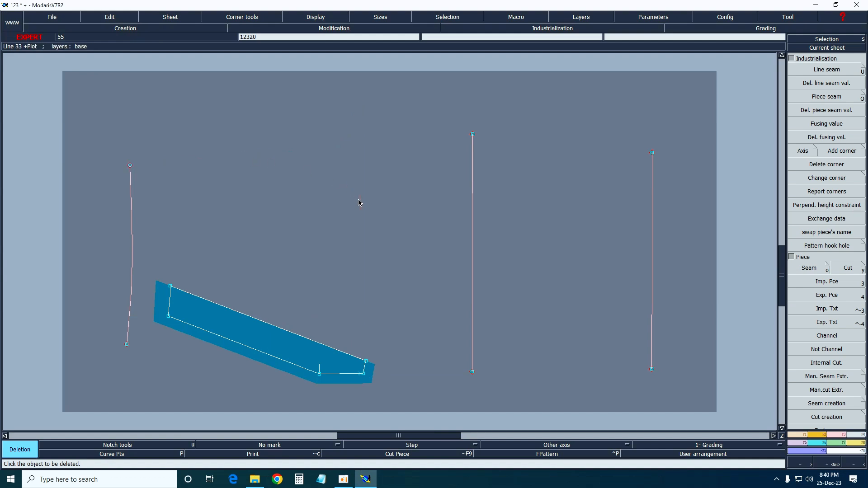
pyautogui.click(132, 250)
pyautogui.click(472, 250)
pyautogui.click(653, 255)
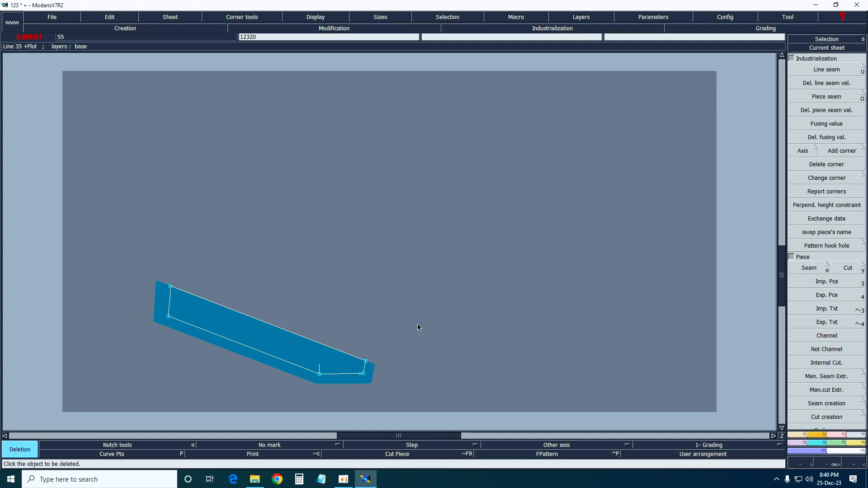
# Step: Rotate the narrow facing sheet by two points so that its pocket-opening edge lies horizontal
pyautogui.click(835, 439)
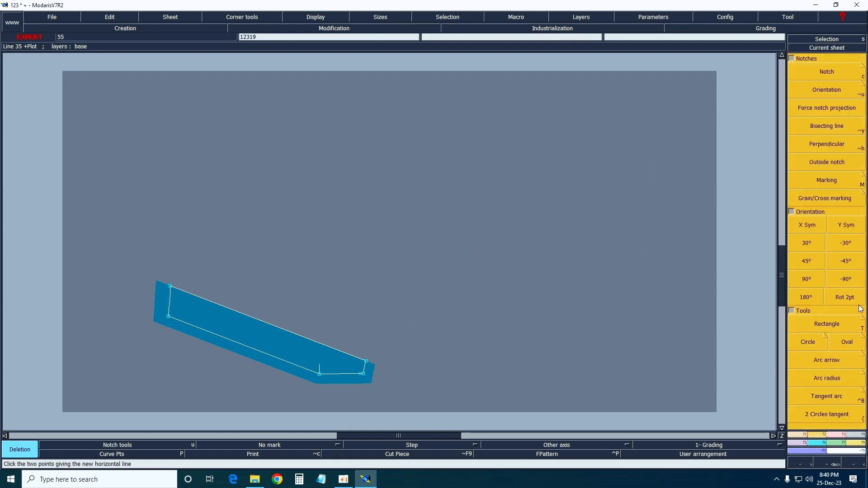
pyautogui.click(846, 297)
pyautogui.click(169, 317)
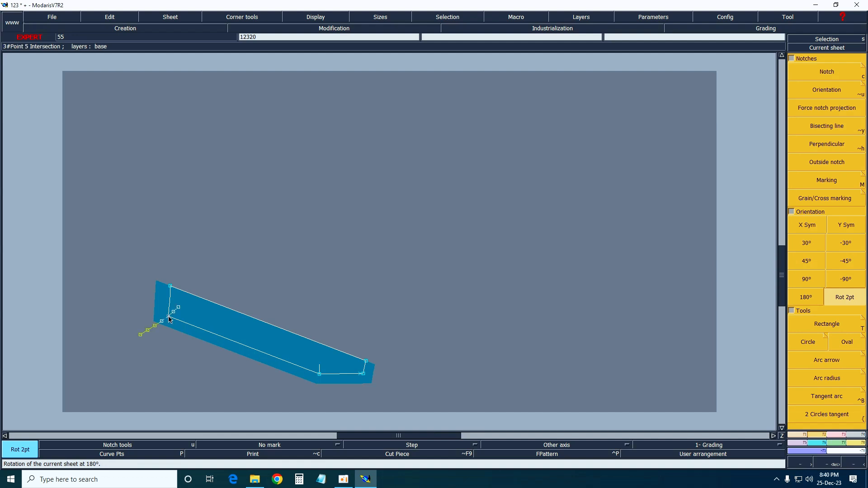
pyautogui.click(320, 374)
# Step: Arrange all sheets on the desk and open the pocket bag as the current sheet
pyautogui.press('8')
pyautogui.press('8')
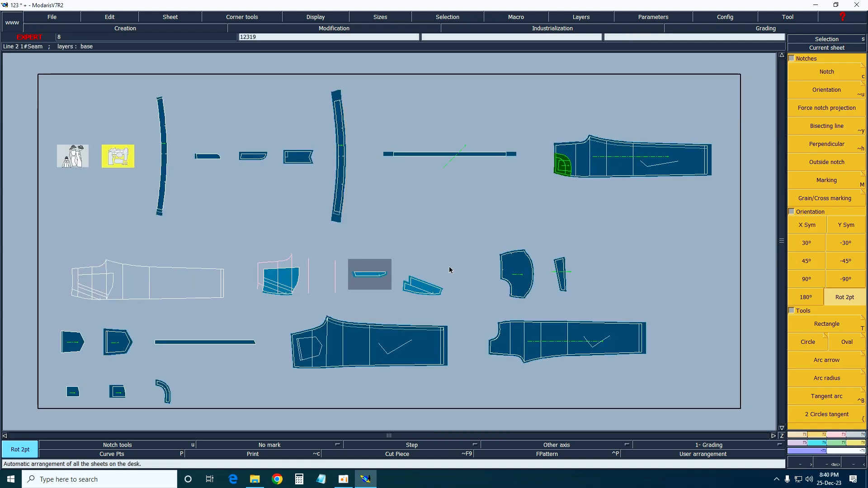
pyautogui.click(838, 48)
pyautogui.click(370, 275)
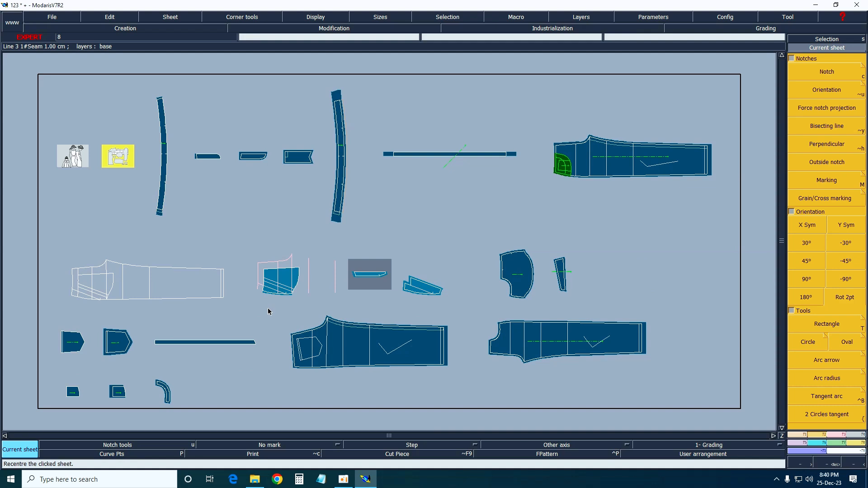
pyautogui.press('8')
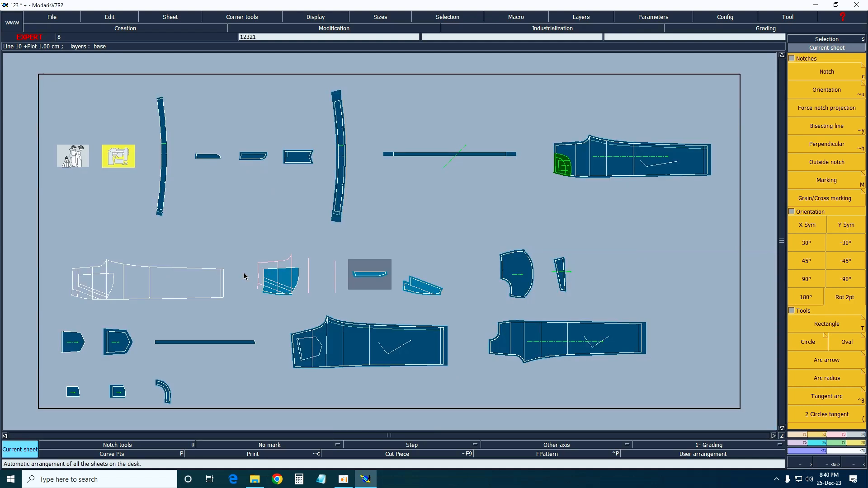
pyautogui.click(281, 283)
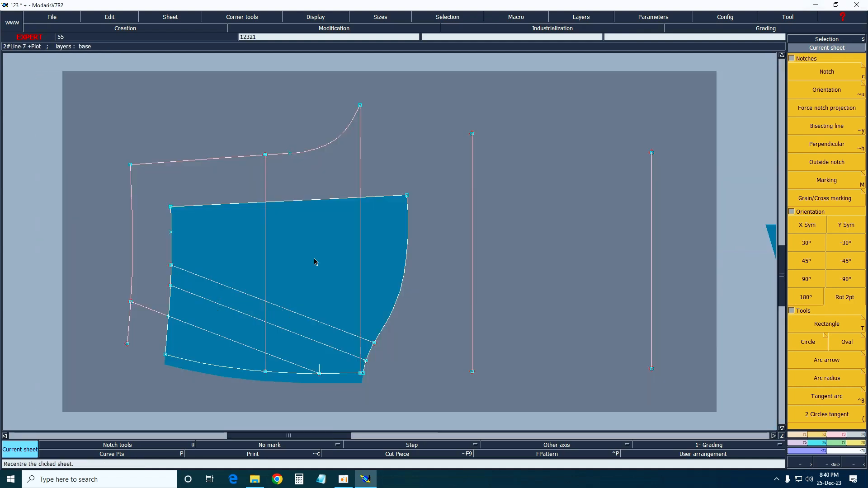
# Step: Delete the center front curve, waist curve, vertical construction lines and two slanted parallels from the pocket bag sheet, keeping the pocket-opening line
pyautogui.press('Delete')
pyautogui.click(285, 153)
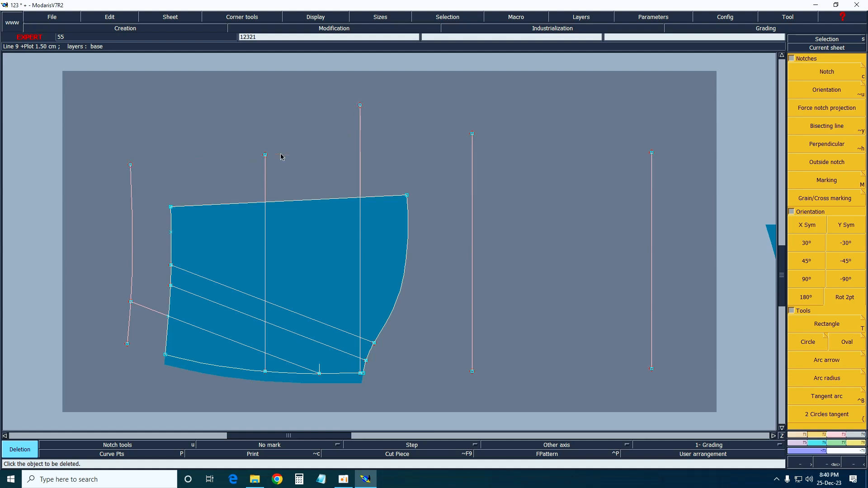
pyautogui.click(360, 166)
pyautogui.click(472, 194)
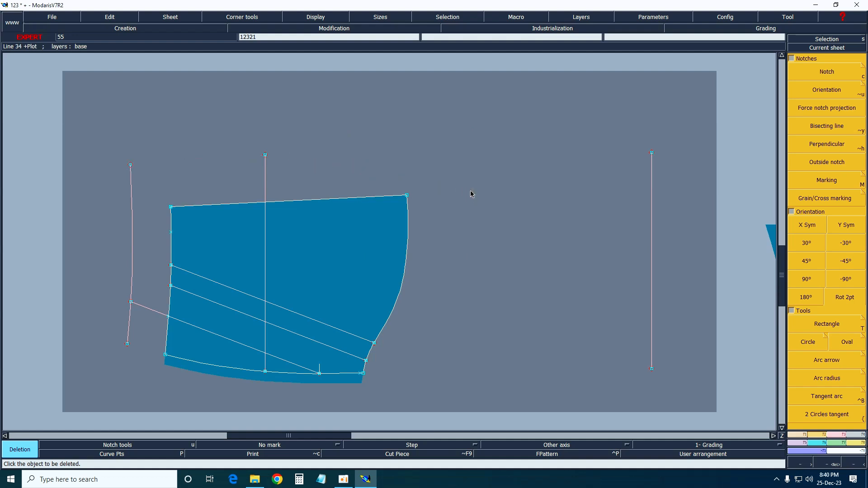
pyautogui.click(651, 207)
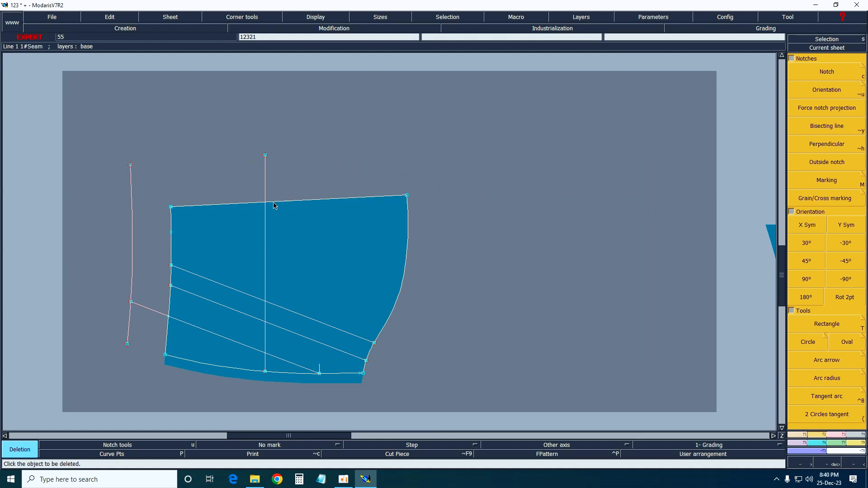
pyautogui.click(264, 219)
pyautogui.click(132, 249)
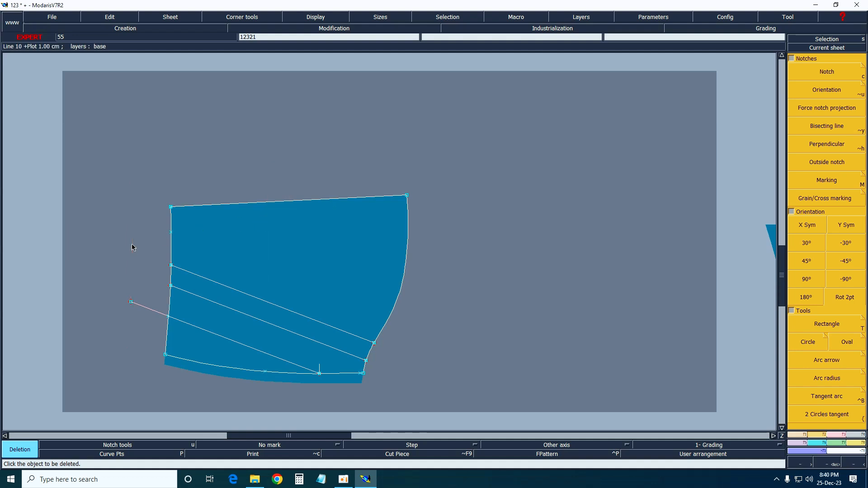
pyautogui.click(236, 292)
pyautogui.click(223, 308)
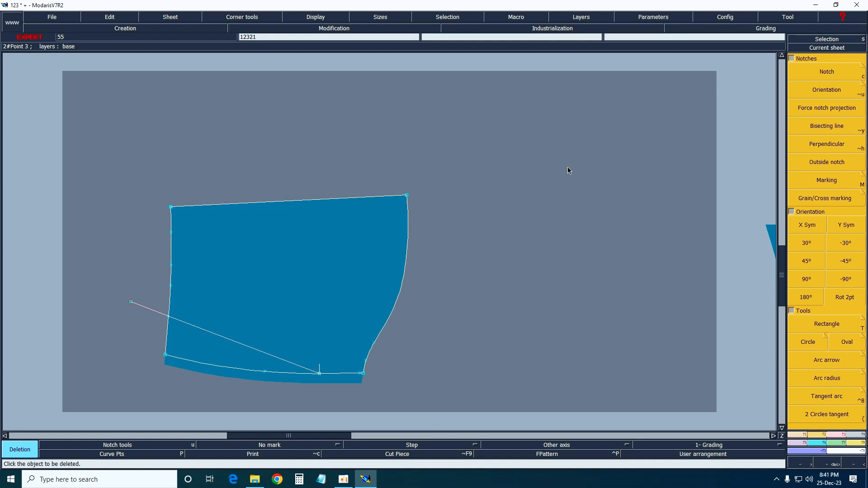
# Step: Rotate the pocket bag sheet by two points so that its straight inner edge lies horizontal
pyautogui.click(841, 296)
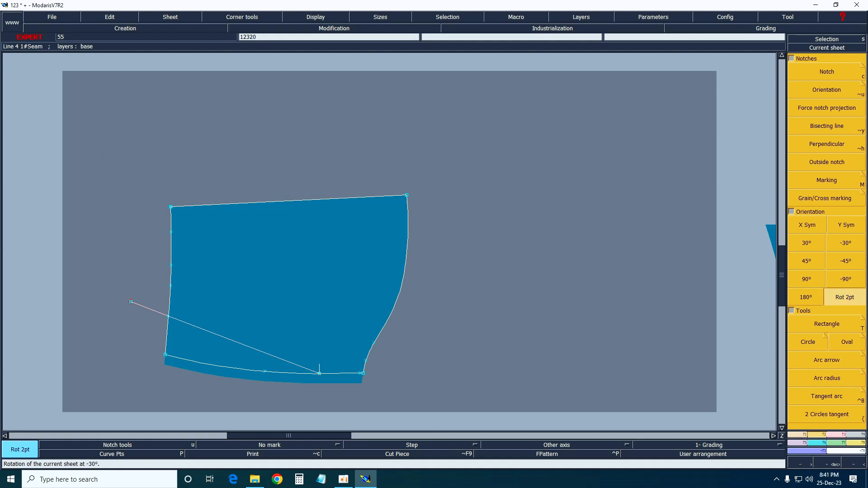
pyautogui.click(171, 207)
pyautogui.click(407, 196)
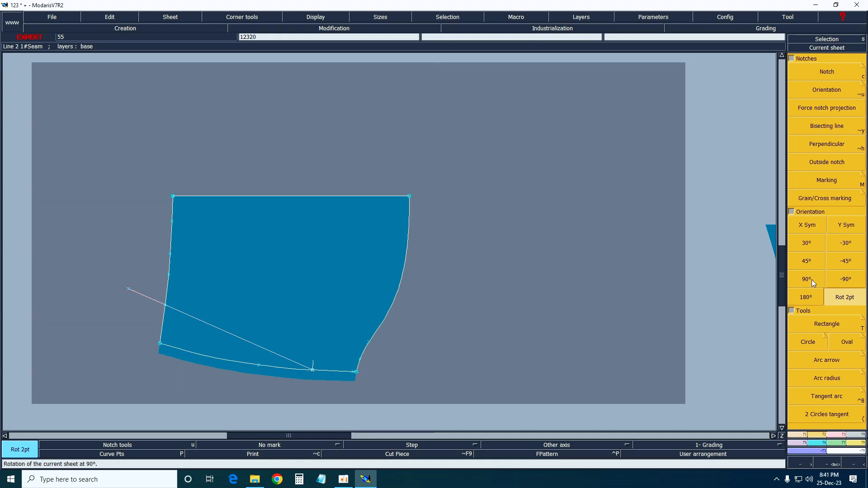
# Step: Mirror the pocket bag with Sym2Pts, using the two ends of its straight inner edge as the symmetry axis
pyautogui.click(845, 435)
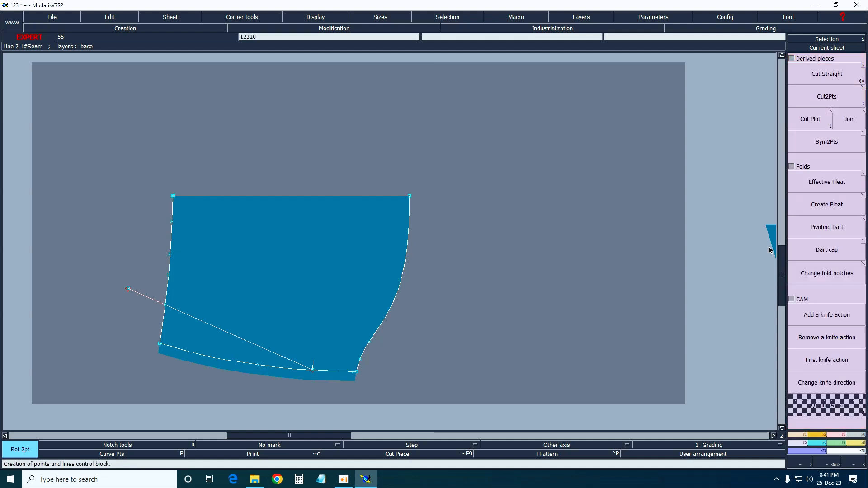
pyautogui.click(828, 142)
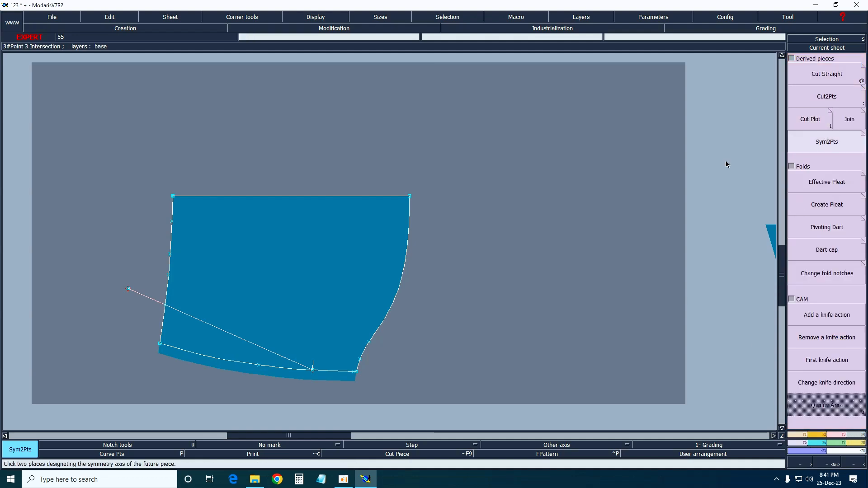
pyautogui.click(174, 197)
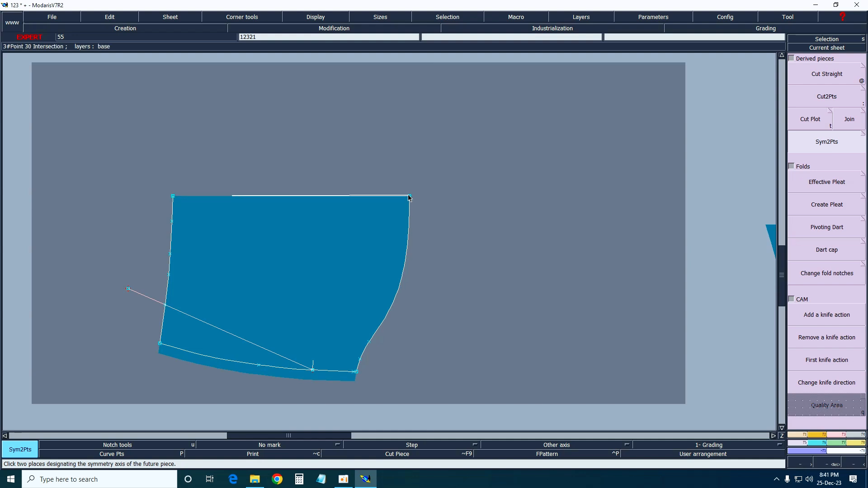
pyautogui.click(410, 196)
pyautogui.moveTo(229, 63); pyautogui.dragTo(597, 394)
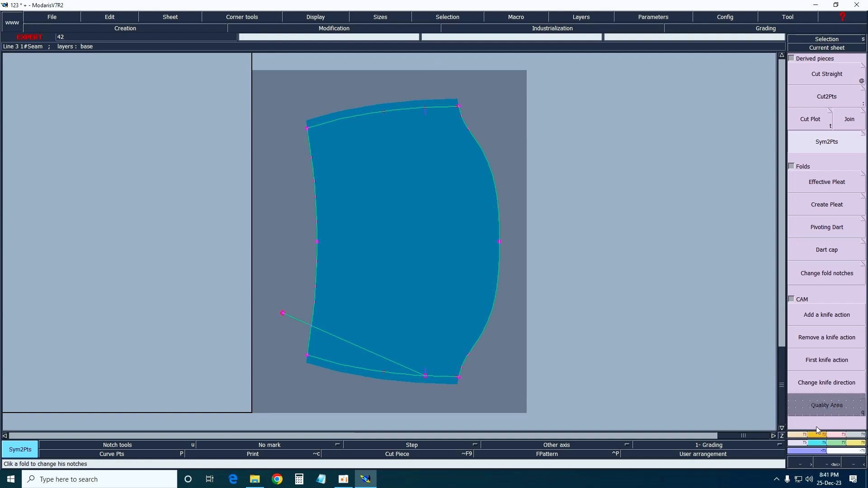
# Step: Extract the pocket bag from the mirrored sheet with the Seam tool, leaving out the slanted corner, and arrange all sheets on the desk
pyautogui.scroll(-5, 818, 407)
pyautogui.click(810, 271)
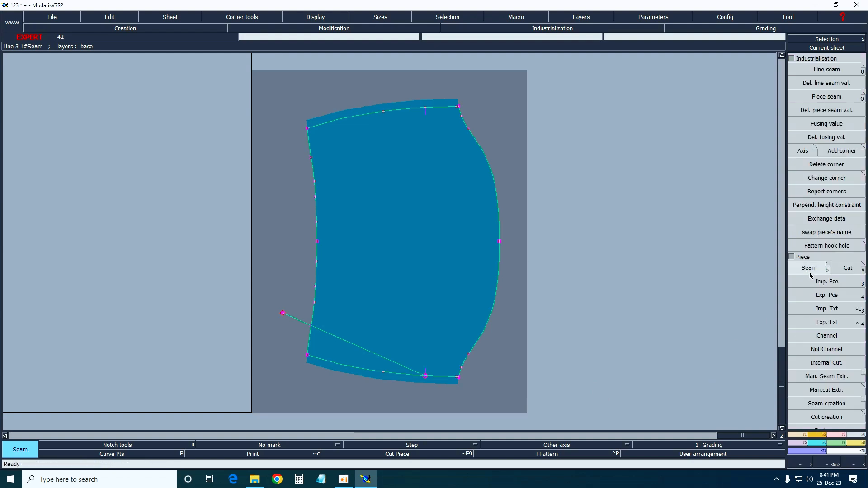
pyautogui.click(425, 297)
pyautogui.rightClick(425, 298)
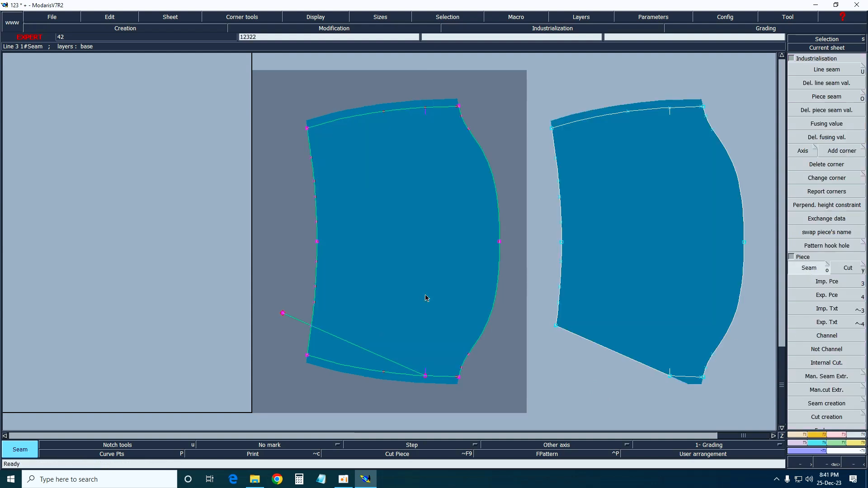
pyautogui.press('j')
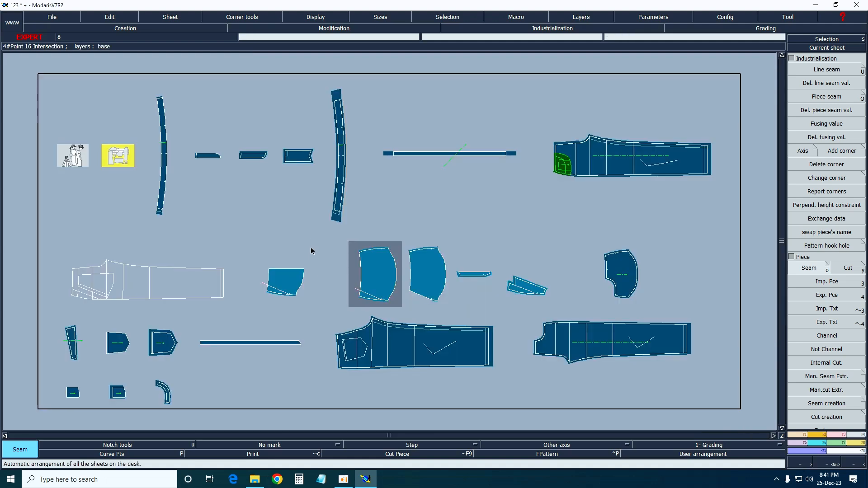
# Step: Delete the two leftover working sheets of the pocket bag, the unmirrored and the mirrored one, keeping the extracted piece
pyautogui.press('Delete')
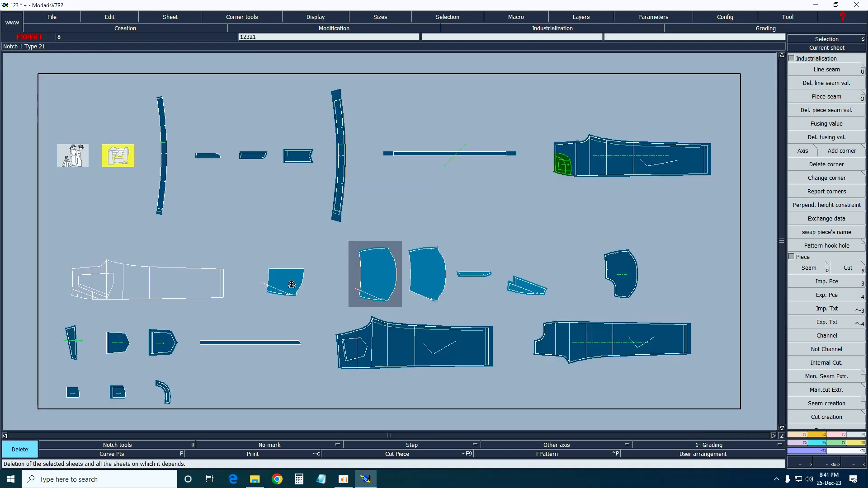
pyautogui.click(285, 283)
pyautogui.click(389, 279)
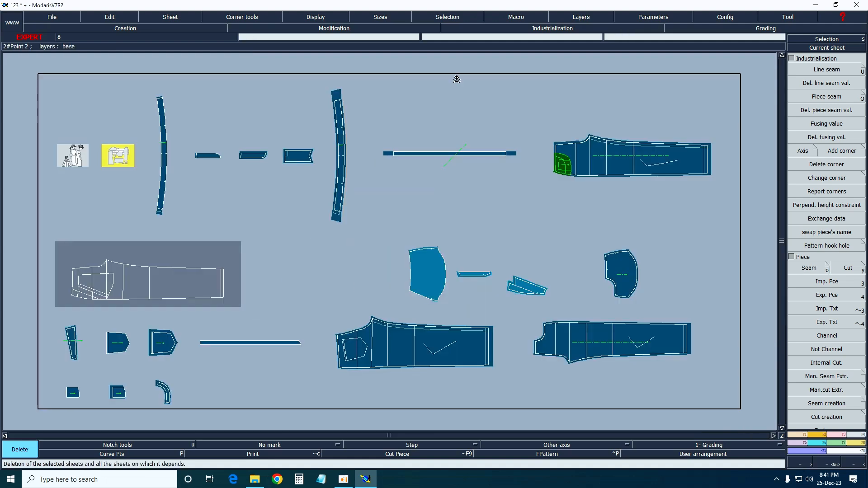
# Step: Make the extracted pocket bag the current sheet and apply a 1 cm line seam to all its edges
pyautogui.click(844, 48)
pyautogui.click(427, 276)
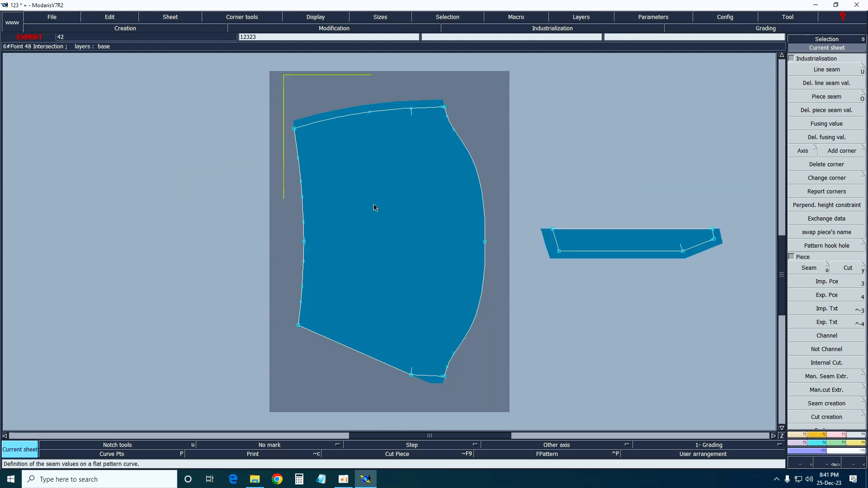
pyautogui.press('u')
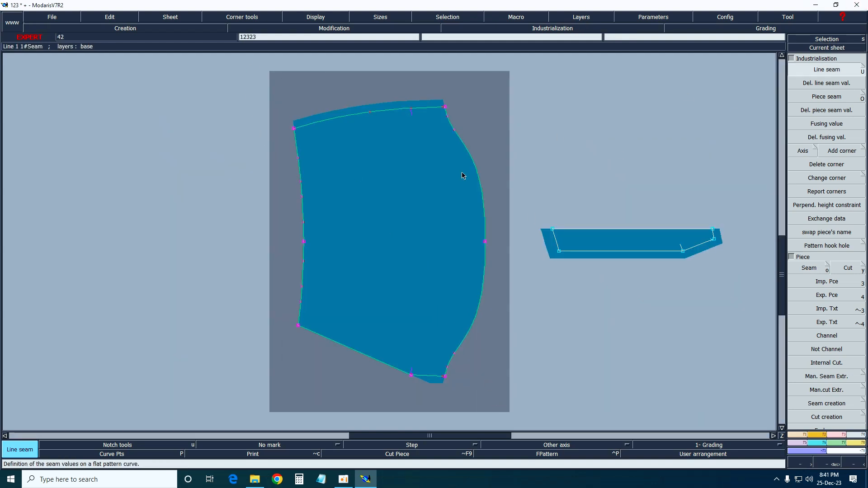
pyautogui.click(475, 166)
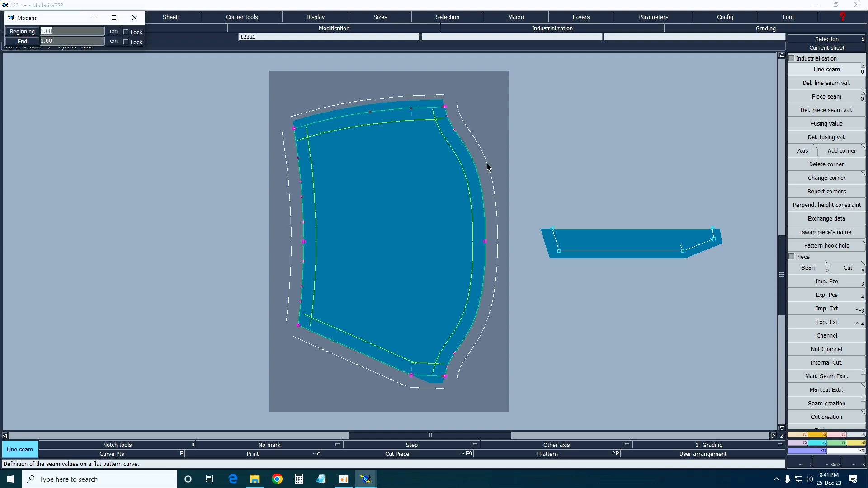
pyautogui.press('Return')
pyautogui.click(517, 156)
pyautogui.click(832, 70)
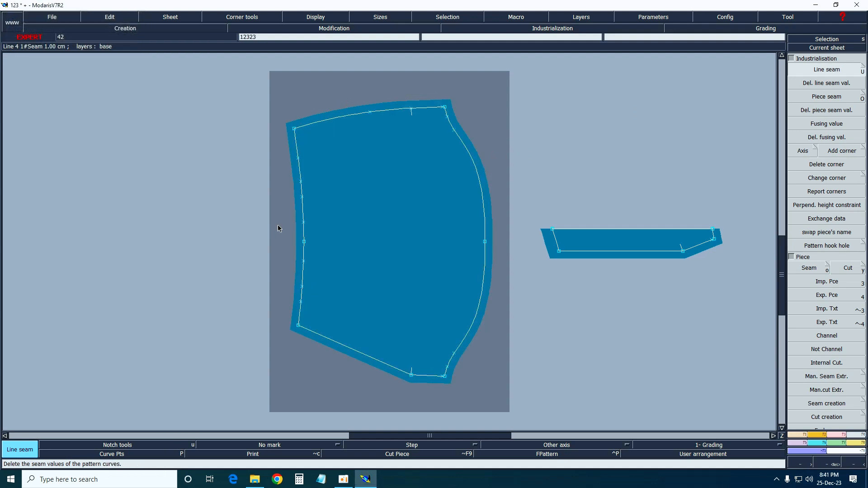
# Step: Set the line seam on both halves of the pocket bag's curved waist-side edge to 1.5 cm
pyautogui.click(300, 213)
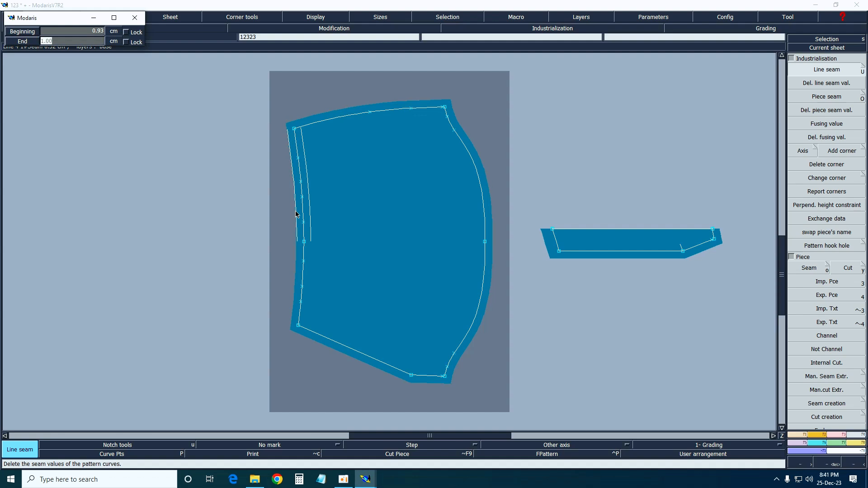
pyautogui.write('1')
pyautogui.press('Return')
pyautogui.click(302, 275)
pyautogui.write('1.5')
pyautogui.press('Return')
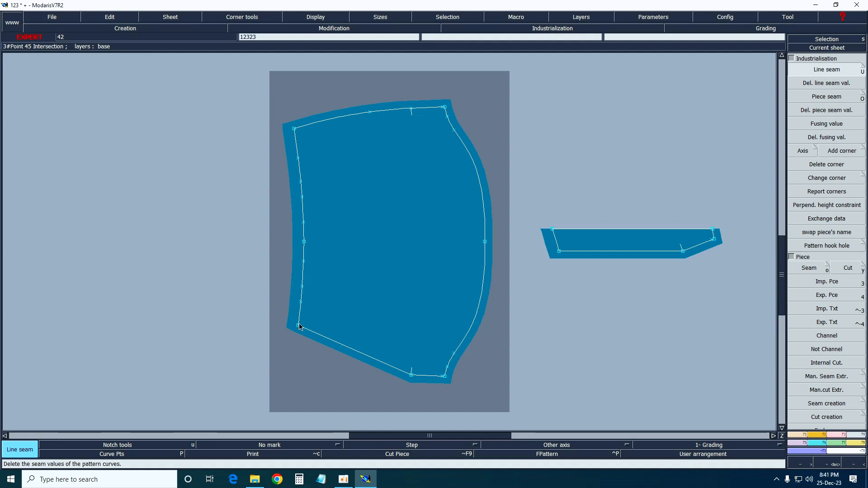
# Step: Notch the corner between the waist-side edge and slanted opening, orient the notch along the waist-side seam line, and check the cut piece
pyautogui.press('n')
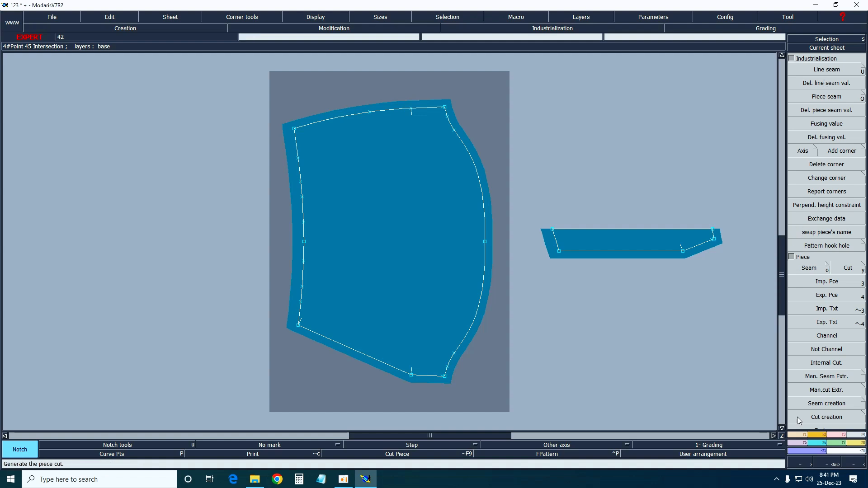
pyautogui.click(833, 444)
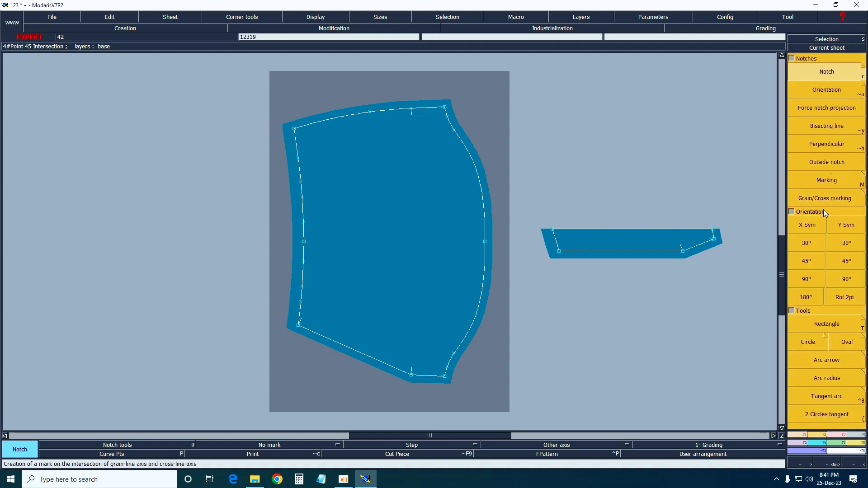
pyautogui.click(827, 90)
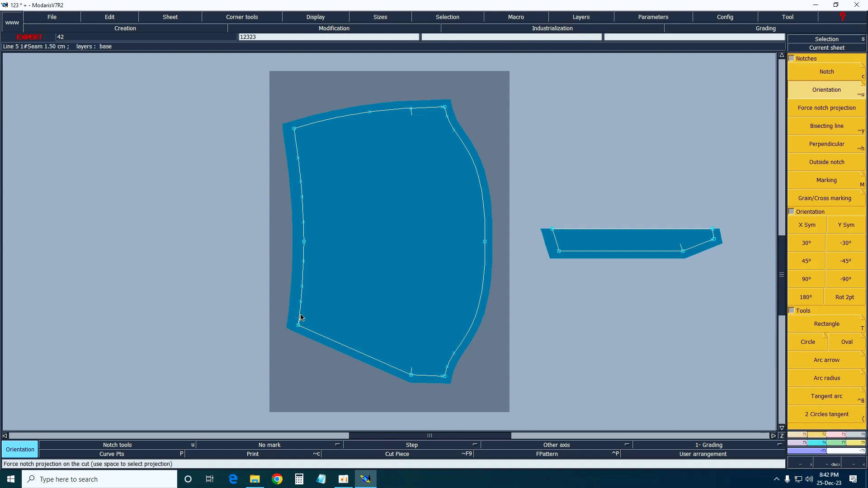
pyautogui.click(397, 455)
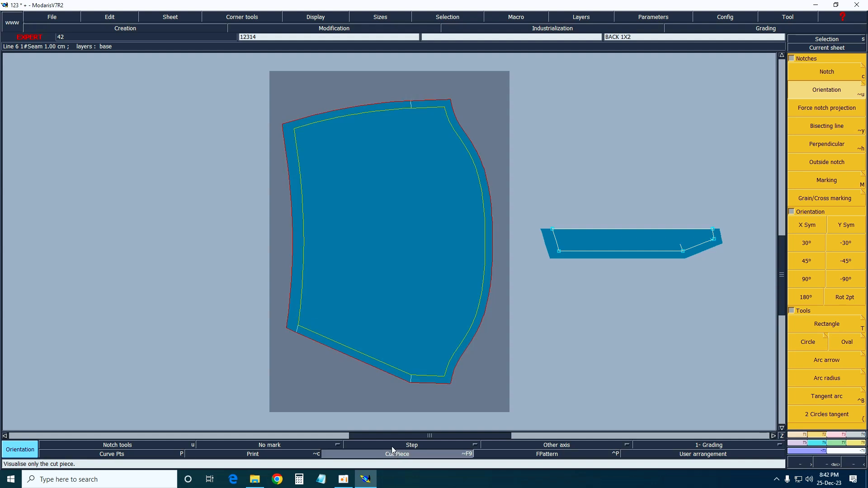
pyautogui.click(428, 454)
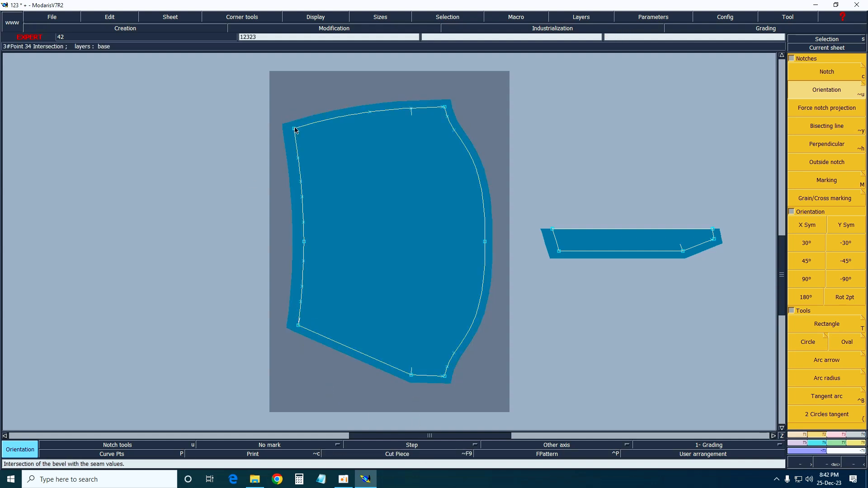
# Step: Notch the waist-side edge's opposite corner, orient the notch along that seam line, and check it in the cut-piece view
pyautogui.press('c')
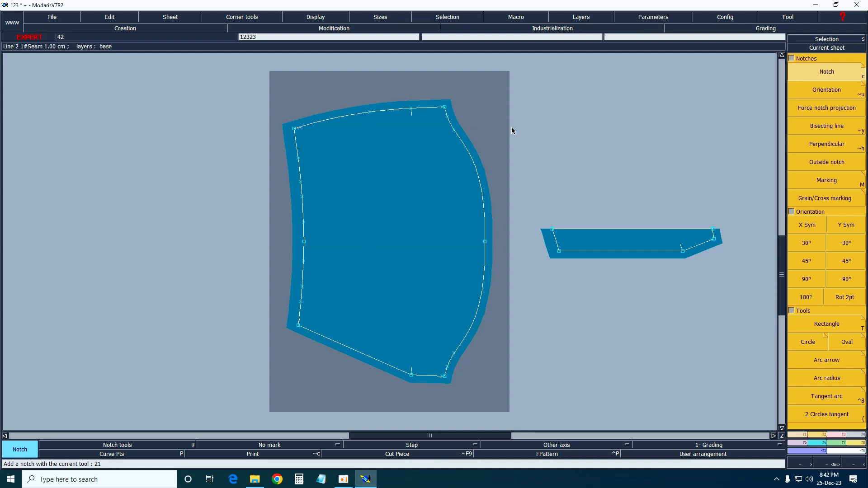
pyautogui.click(837, 96)
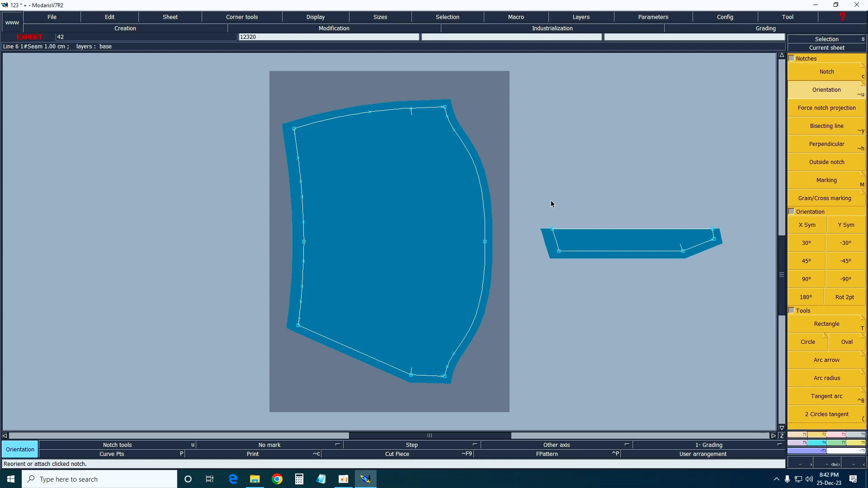
pyautogui.press('Return')
pyautogui.moveTo(227, 79); pyautogui.dragTo(534, 409)
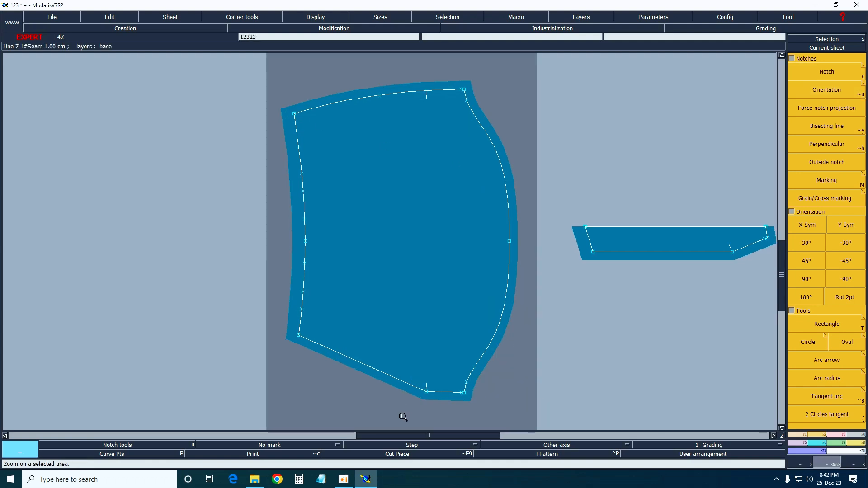
pyautogui.click(397, 454)
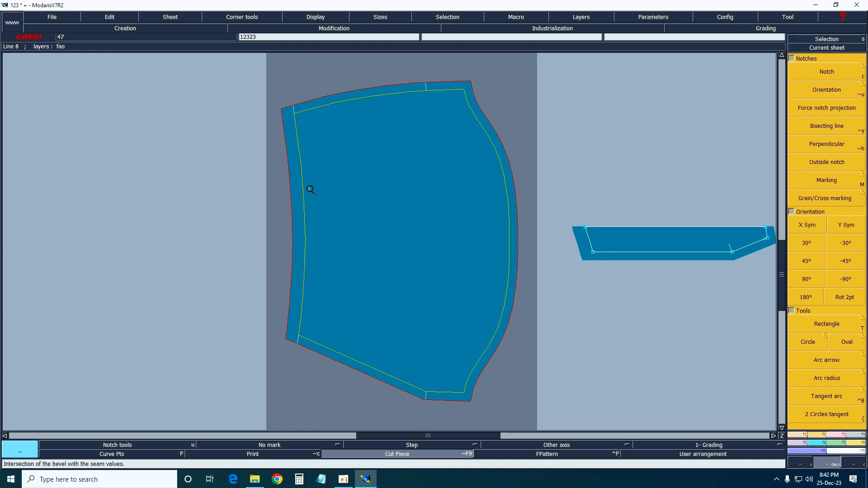
pyautogui.click(372, 454)
pyautogui.press('8')
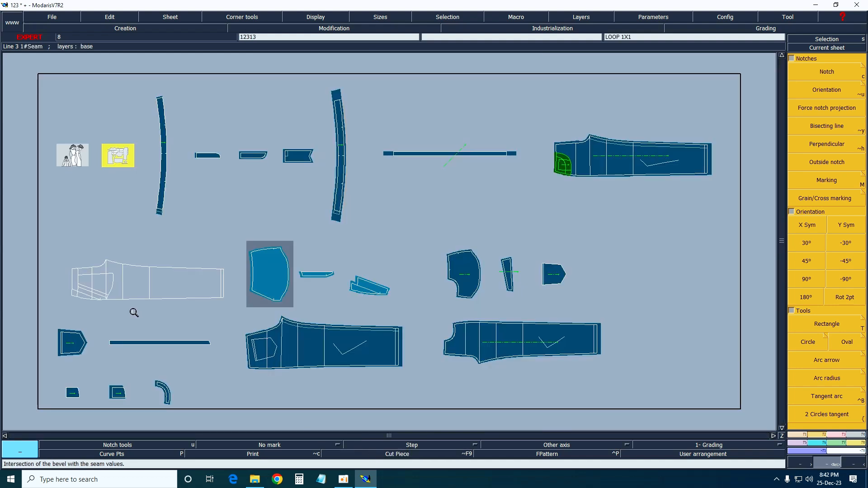
# Step: Make the front trouser construction sheet current and rotate it by 180° twice
pyautogui.click(841, 52)
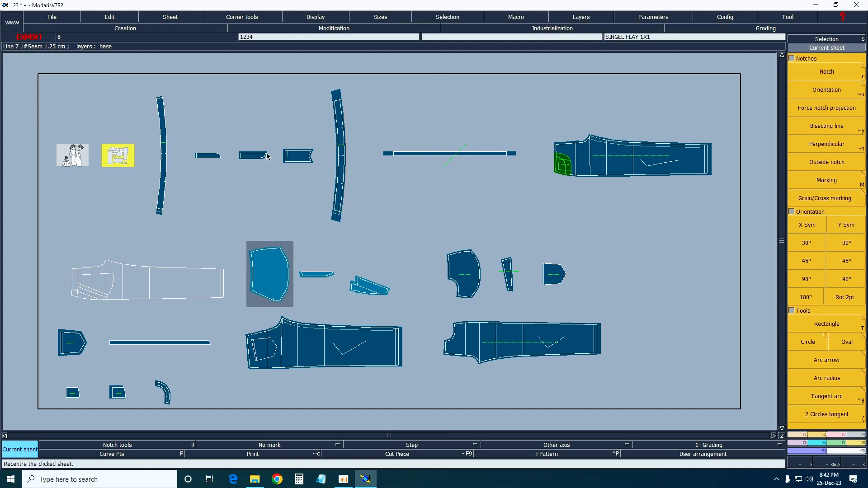
pyautogui.click(99, 281)
pyautogui.moveTo(20, 152); pyautogui.dragTo(716, 366)
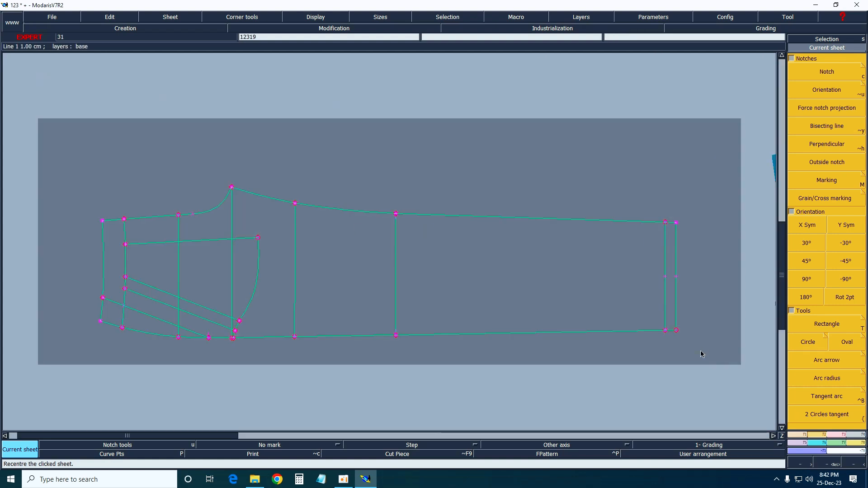
pyautogui.click(809, 300)
pyautogui.click(808, 299)
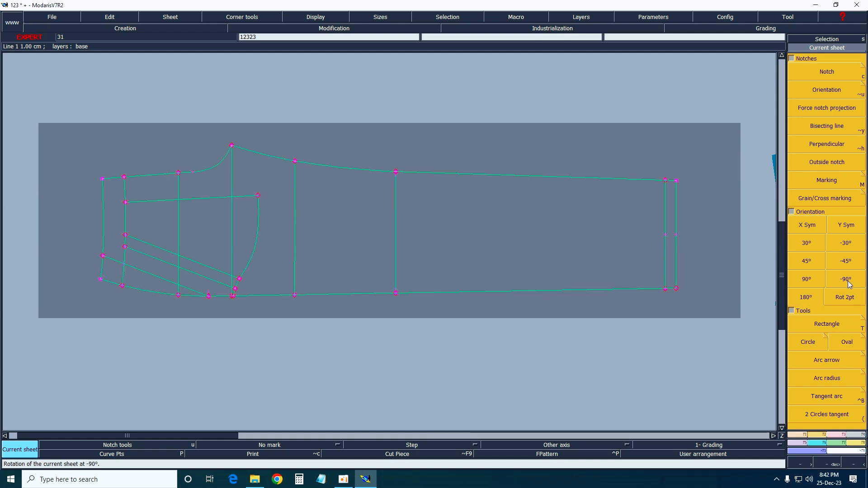
# Step: Extract the front trouser panel with the Seam tool, including the waist strip and leaving out the corner beyond the slanted pocket opening
pyautogui.click(844, 442)
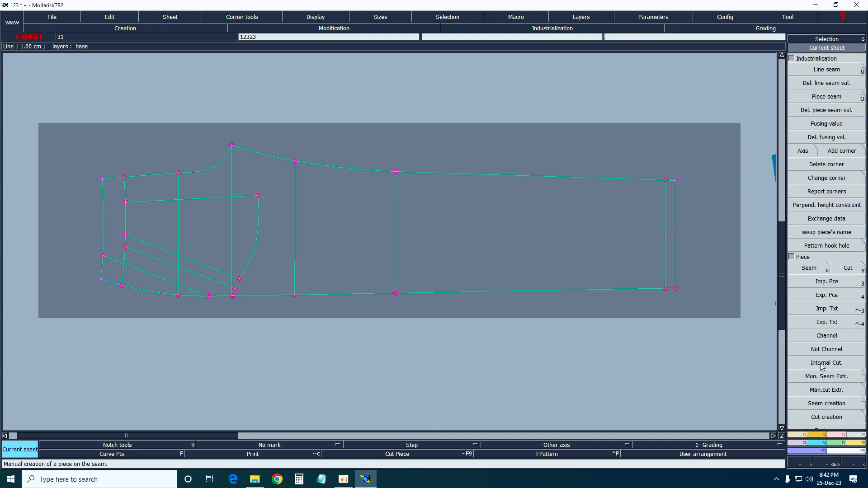
pyautogui.click(809, 268)
pyautogui.moveTo(671, 257)
pyautogui.mouseDown()
pyautogui.moveTo(306, 246)
pyautogui.moveTo(229, 291)
pyautogui.moveTo(229, 219)
pyautogui.moveTo(210, 184)
pyautogui.moveTo(153, 188)
pyautogui.moveTo(145, 224)
pyautogui.mouseUp()
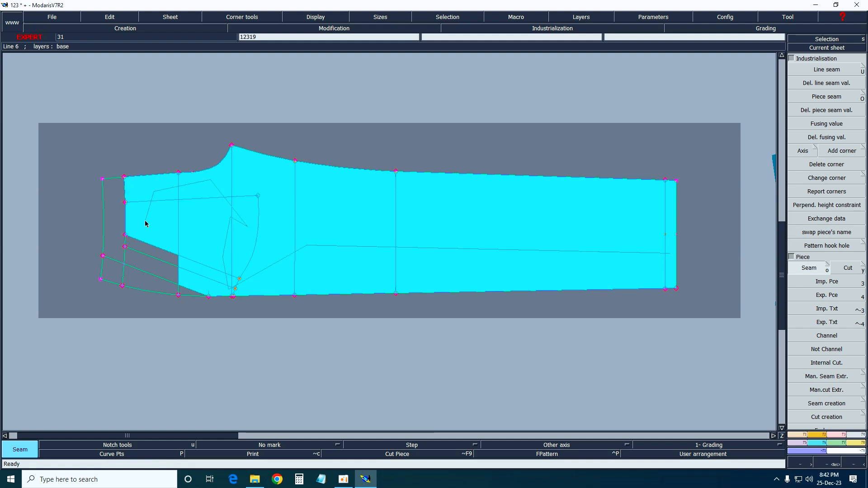
pyautogui.click(145, 220)
pyautogui.click(144, 261)
pyautogui.click(179, 265)
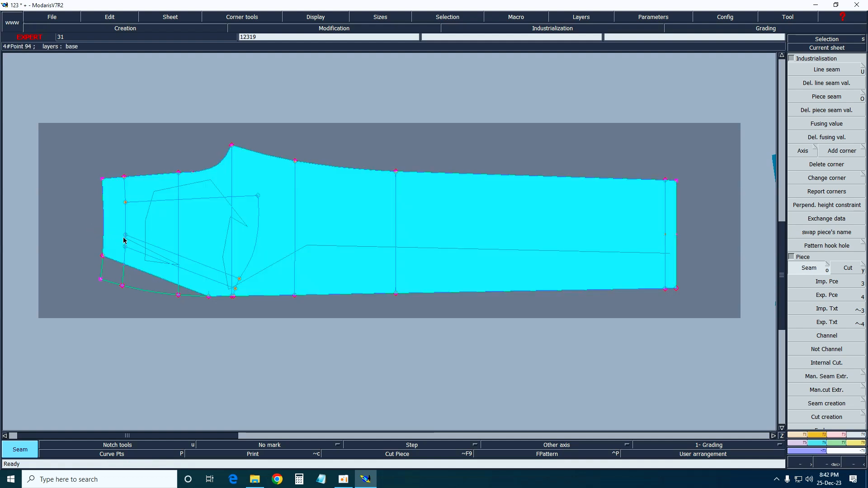
pyautogui.rightClick(121, 239)
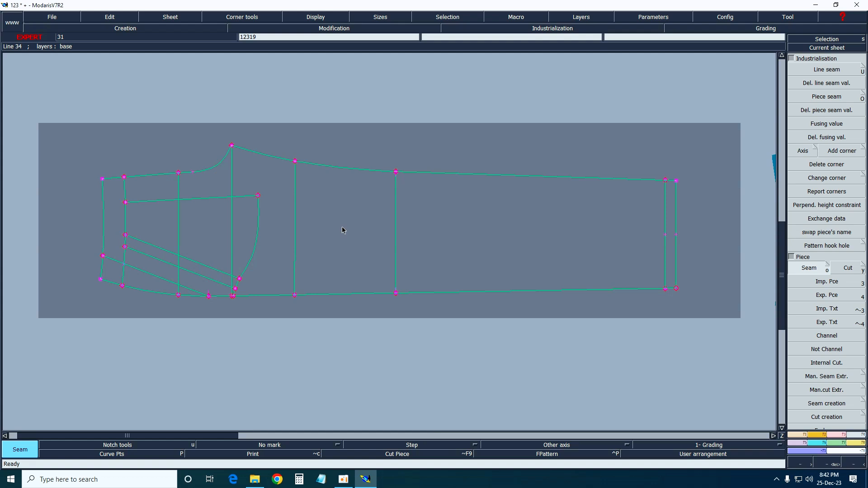
# Step: Arrange all sheets on the desk and make the newly extracted front panel the current sheet
pyautogui.press('8')
pyautogui.press('7')
pyautogui.click(845, 47)
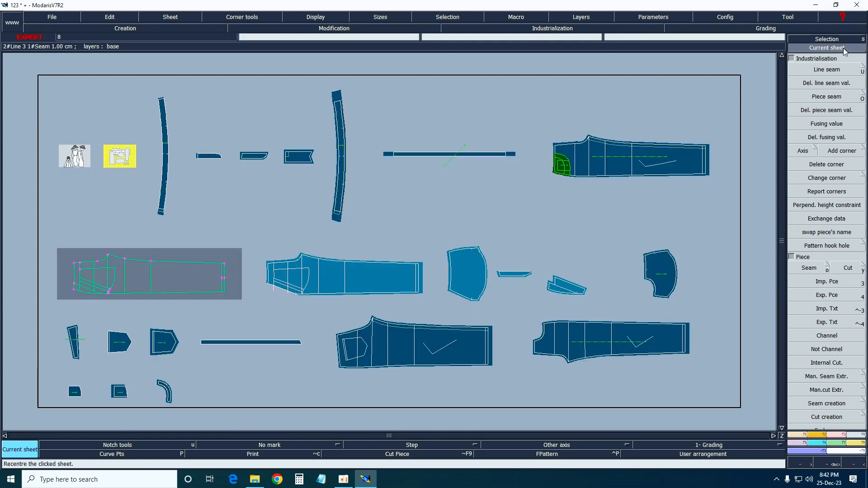
pyautogui.click(291, 300)
# Step: Delete the pocket bag outline and the two slanted parallels from inside the extracted front panel
pyautogui.press('Delete')
pyautogui.click(158, 269)
pyautogui.click(156, 280)
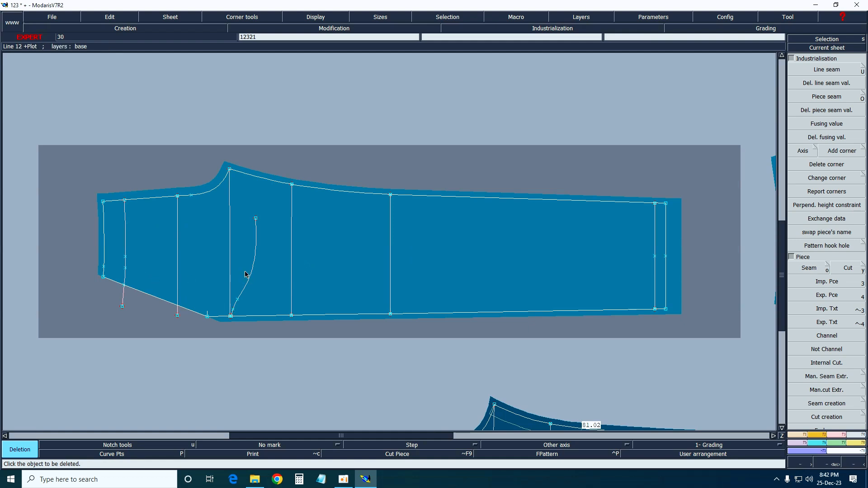
# Step: Apply a 1 cm line seam to the slanted pocket opening edge of the front panel
pyautogui.press('Return')
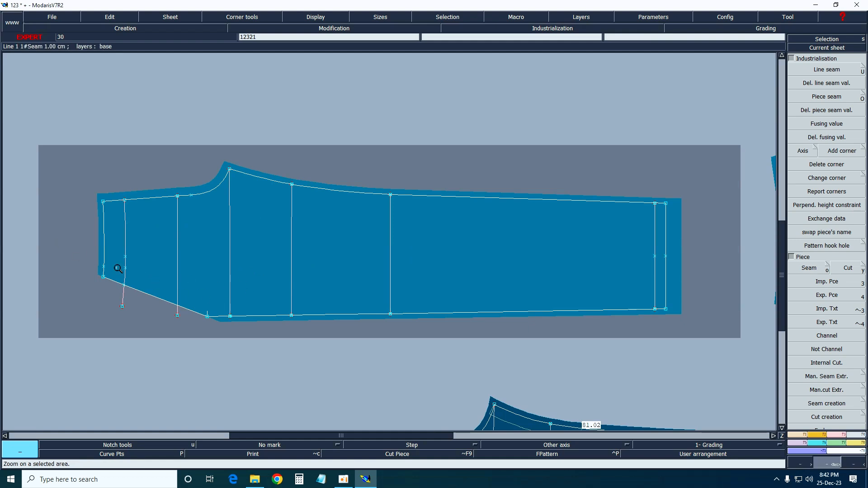
pyautogui.moveTo(57, 240); pyautogui.dragTo(365, 344)
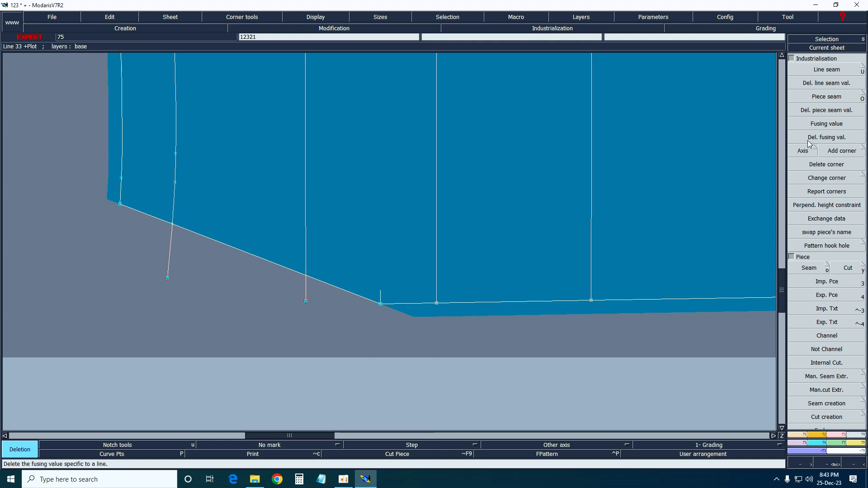
pyautogui.click(822, 71)
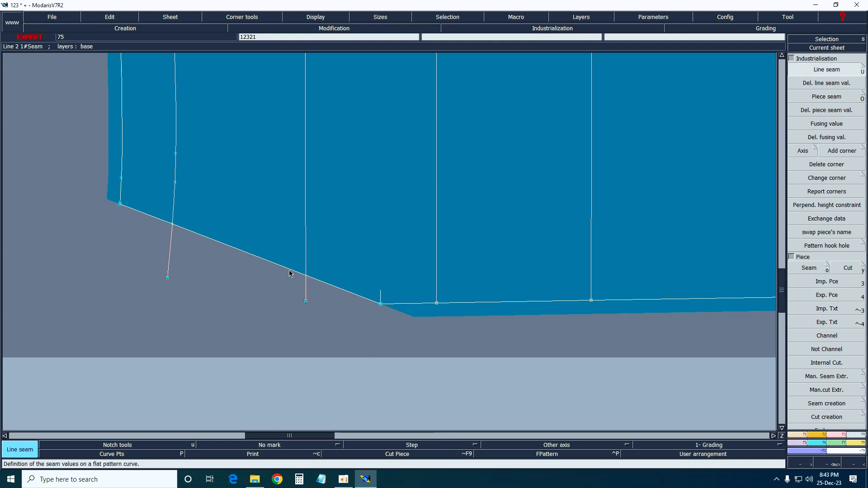
pyautogui.click(288, 273)
pyautogui.press('Return')
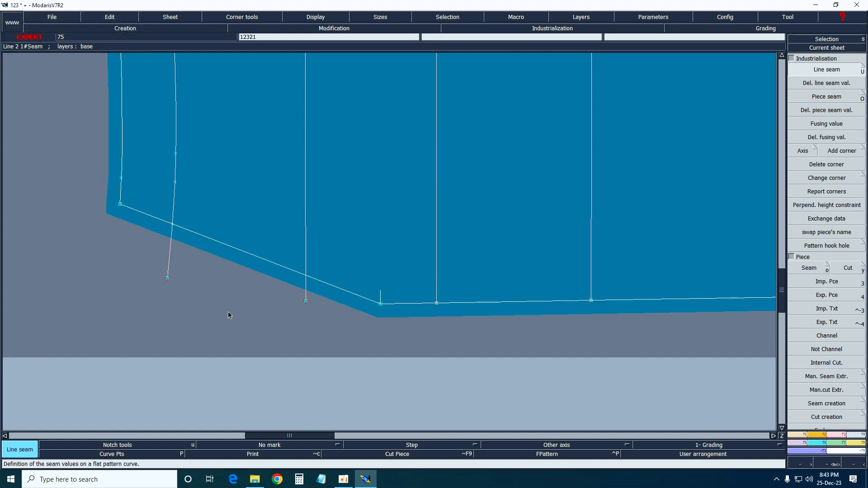
pyautogui.press('Home')
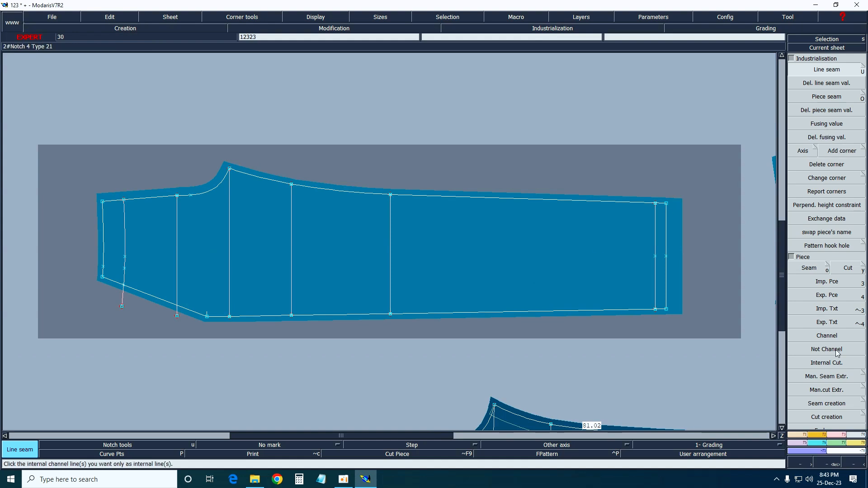
# Step: Trim the curve below the waist and the adjacent vertical line to the slanted pocket opening with Adjust 2 lines, and rearrange the sheets
pyautogui.click(838, 435)
pyautogui.click(832, 136)
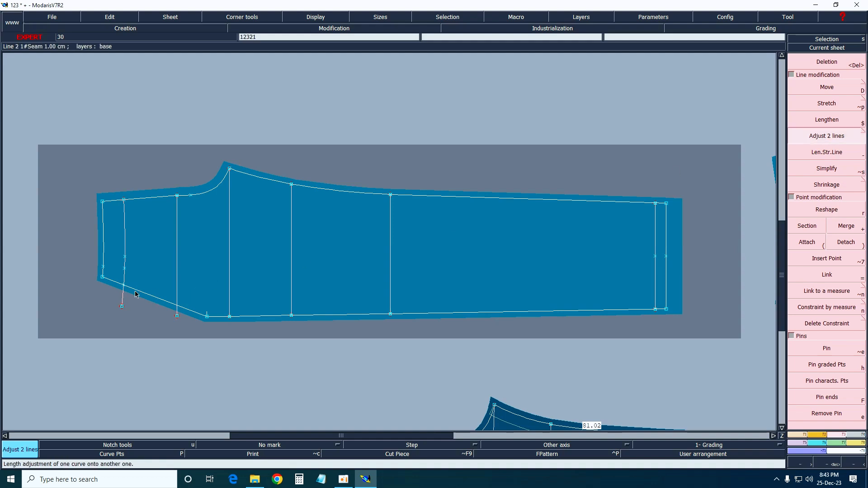
pyautogui.click(177, 298)
pyautogui.click(189, 310)
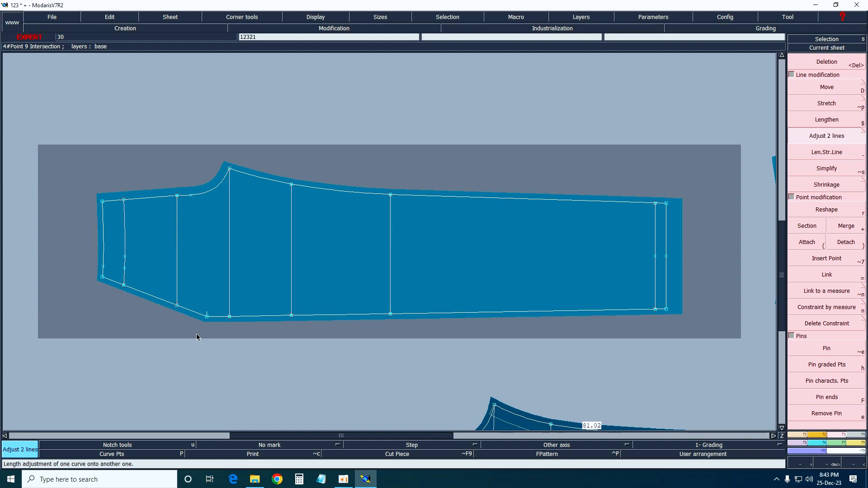
pyautogui.press('j')
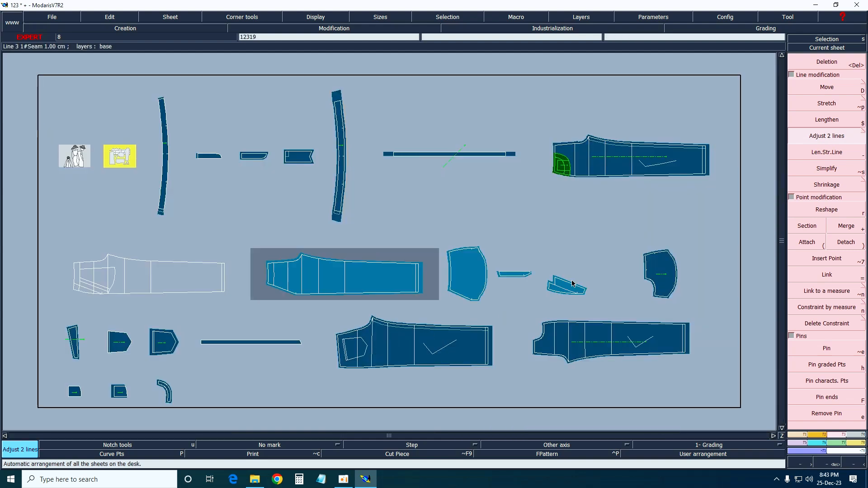
# Step: Move the stepped side facing sheet to the free desk area below the front panel
pyautogui.press('q')
pyautogui.click(558, 290)
pyautogui.click(258, 337)
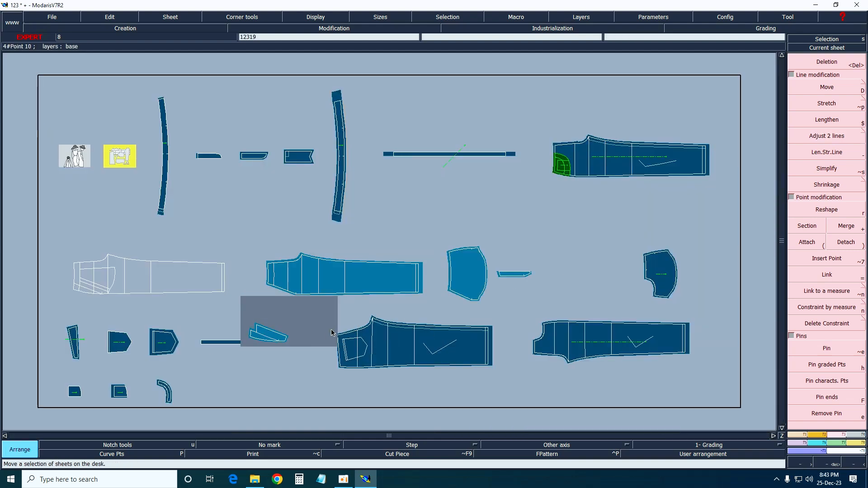
pyautogui.press('Return')
# Step: Marry the stepped side facing to the front panel where the slanted pocket opening meets the line below the waist, and inspect the join
pyautogui.moveTo(239, 254); pyautogui.dragTo(380, 380)
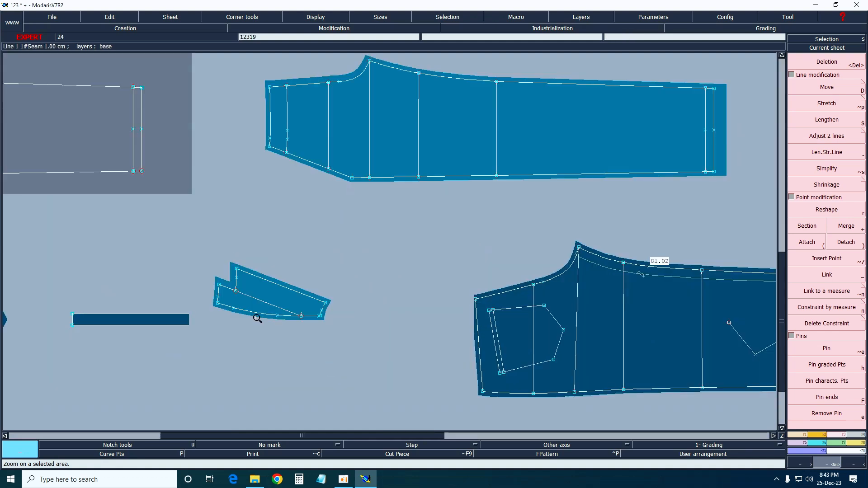
pyautogui.press('m')
pyautogui.press('m')
pyautogui.click(236, 290)
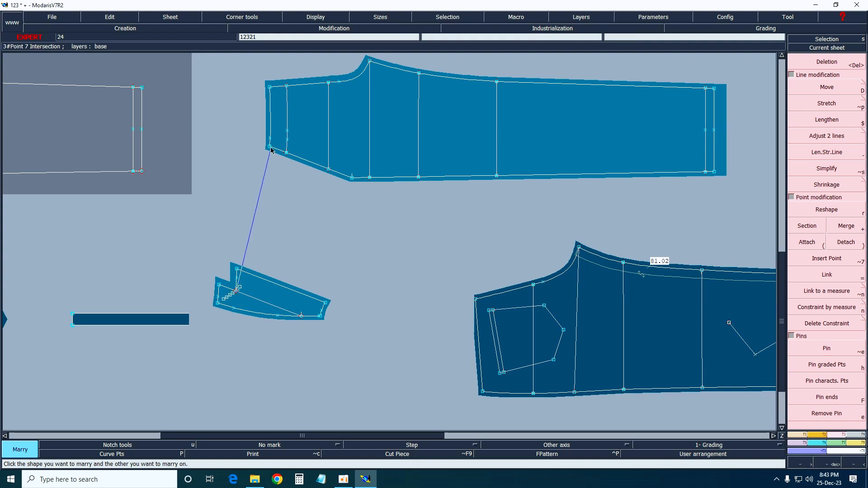
pyautogui.click(286, 155)
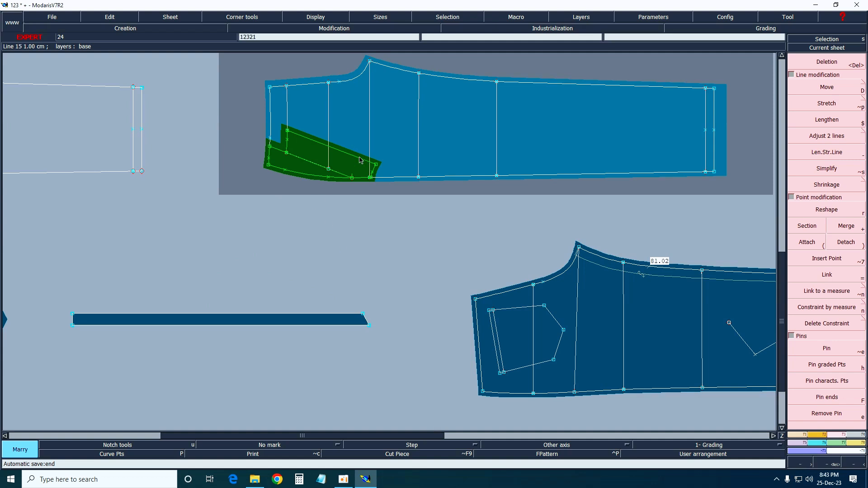
pyautogui.press('Return')
pyautogui.moveTo(248, 87); pyautogui.dragTo(436, 237)
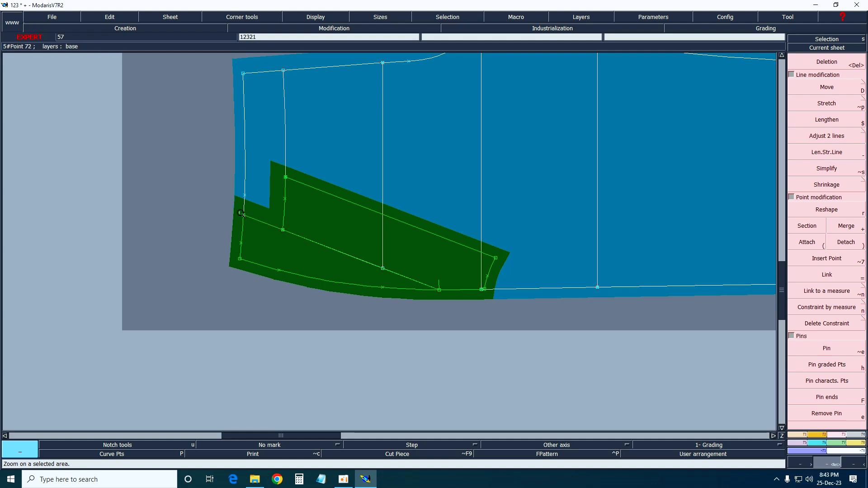
# Step: Rearrange the sheets and marry the pocket bag's upper opening corner to the same point on the front panel
pyautogui.press('j')
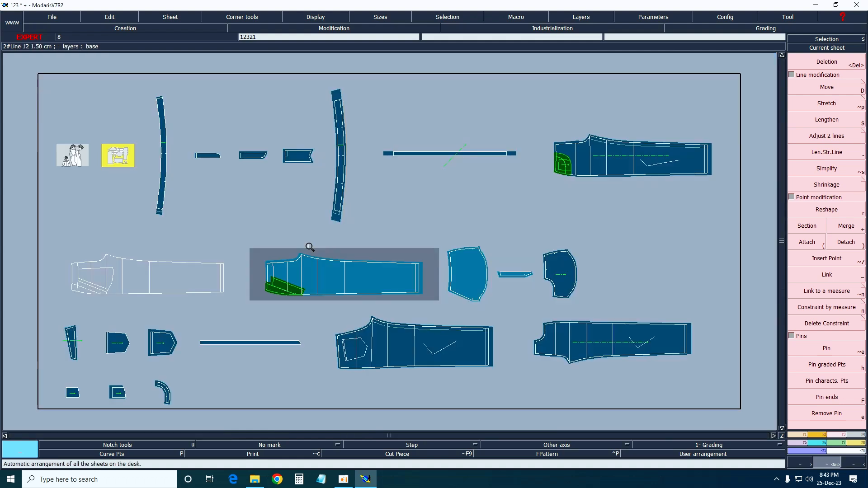
pyautogui.press('Return')
pyautogui.moveTo(247, 225); pyautogui.dragTo(516, 315)
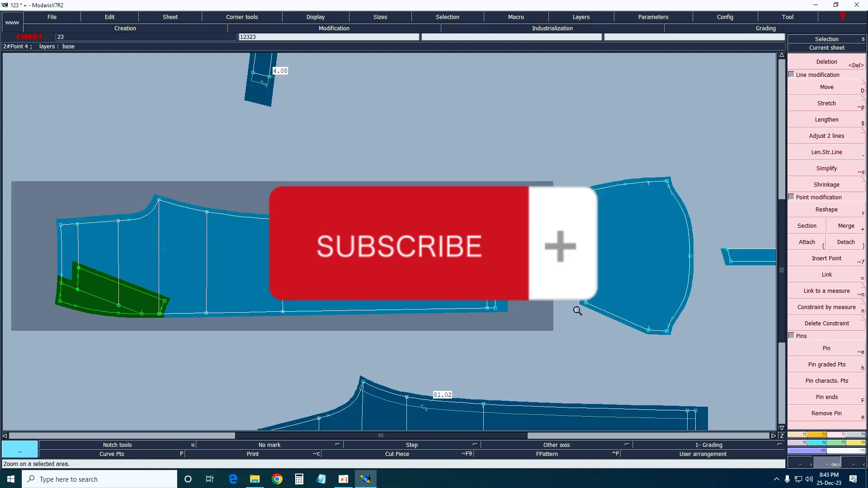
pyautogui.press('b')
pyautogui.press('m')
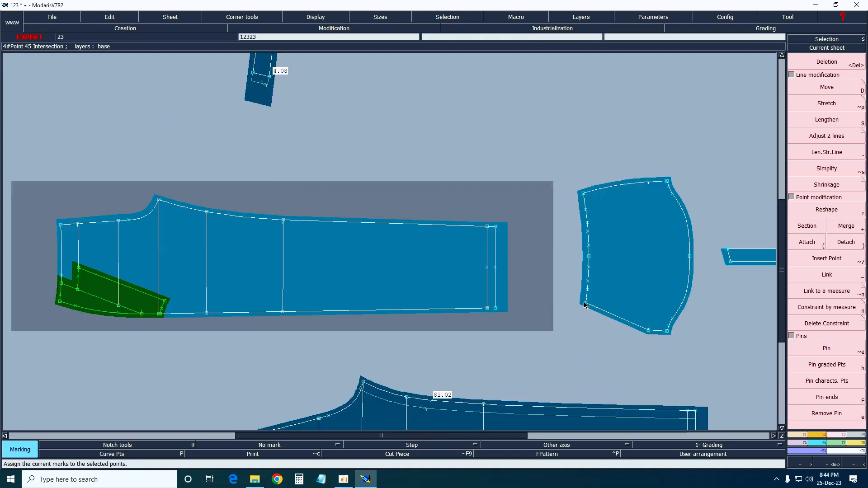
pyautogui.hotkey('shift', 'm')
pyautogui.click(587, 305)
pyautogui.click(79, 293)
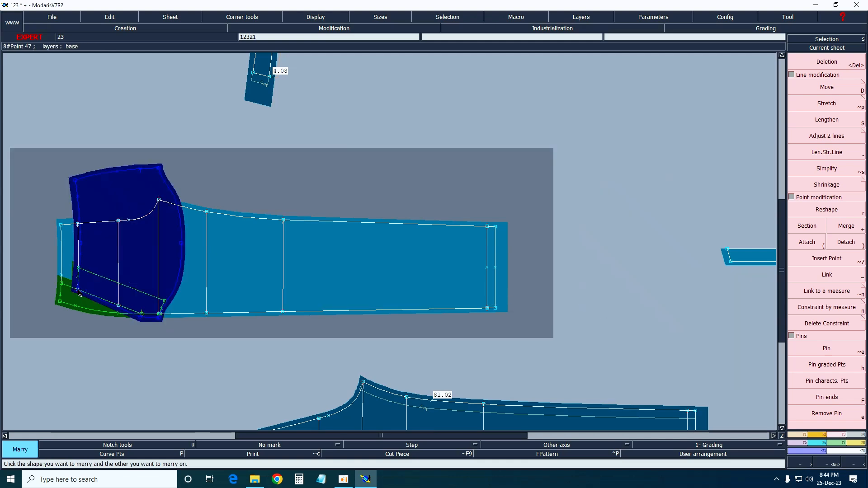
# Step: Check the married pieces in all sizes, and pivot the pocket bag so its slanted edge lies on the front panel's pocket opening
pyautogui.press('z')
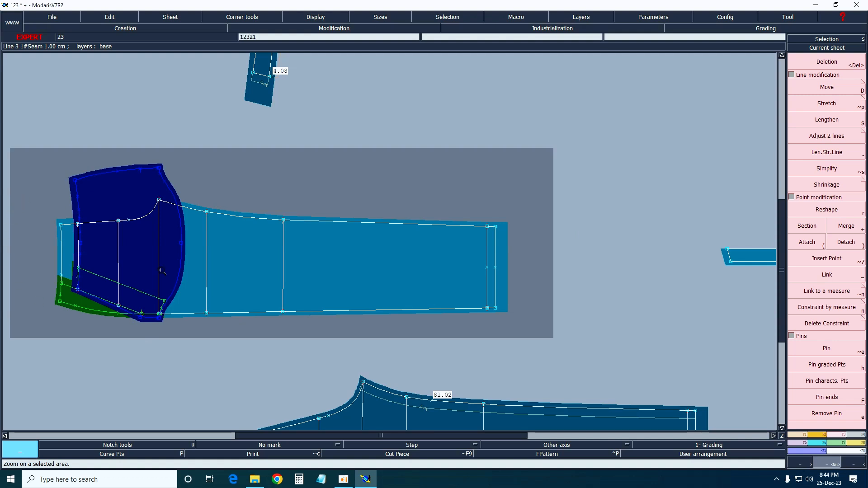
pyautogui.moveTo(22, 201); pyautogui.dragTo(287, 379)
pyautogui.press('space')
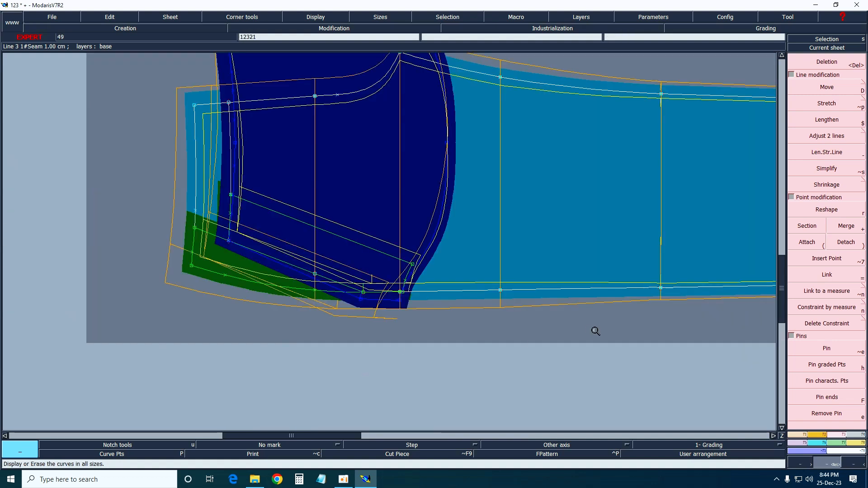
pyautogui.rightClick(570, 319)
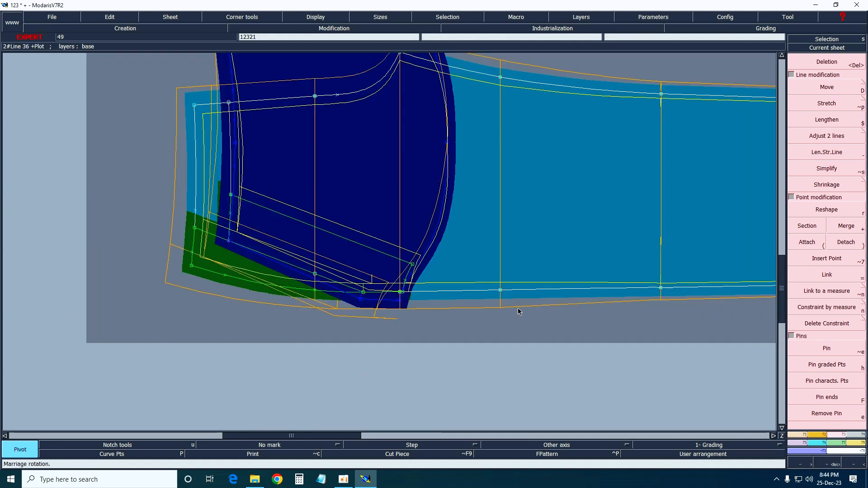
pyautogui.press('F10')
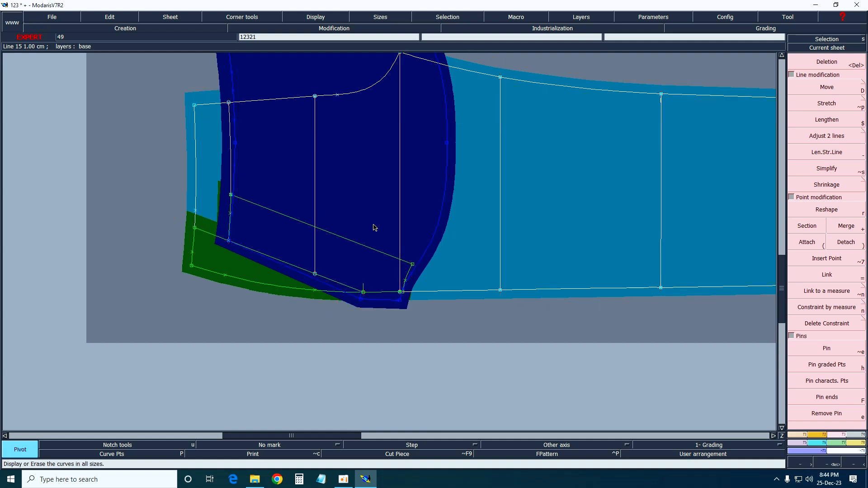
pyautogui.click(370, 215)
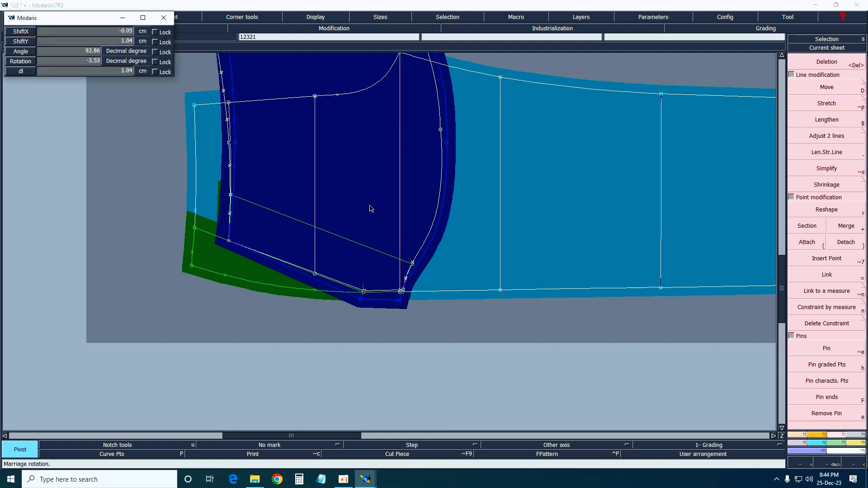
pyautogui.click(371, 211)
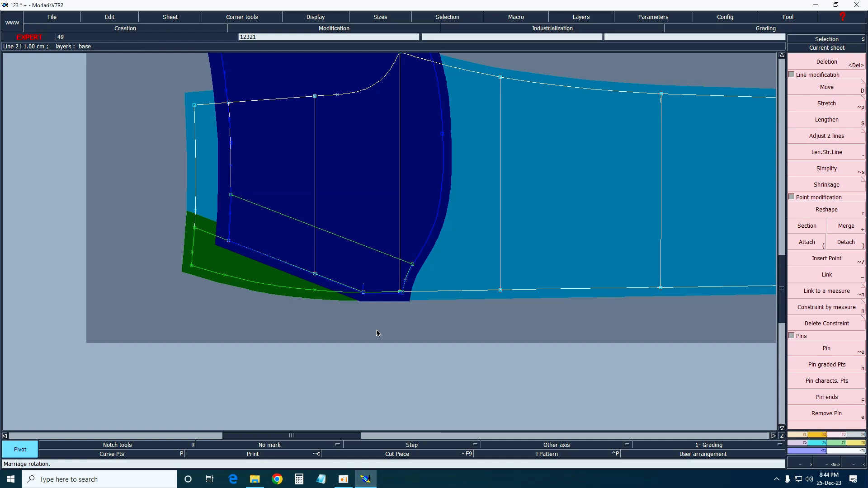
# Step: Rearrange the sheets and marry the narrow facing strip's corner to the upper pocket opening corner of the front assembly
pyautogui.press('Home')
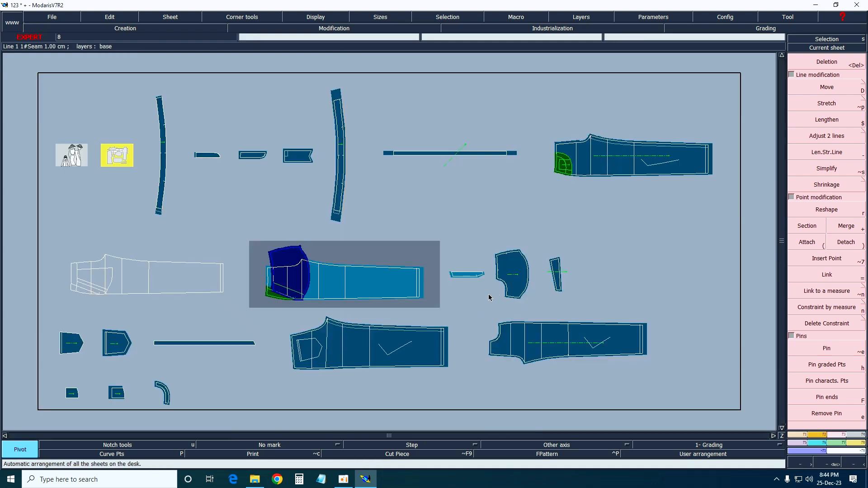
pyautogui.moveTo(251, 247); pyautogui.dragTo(515, 319)
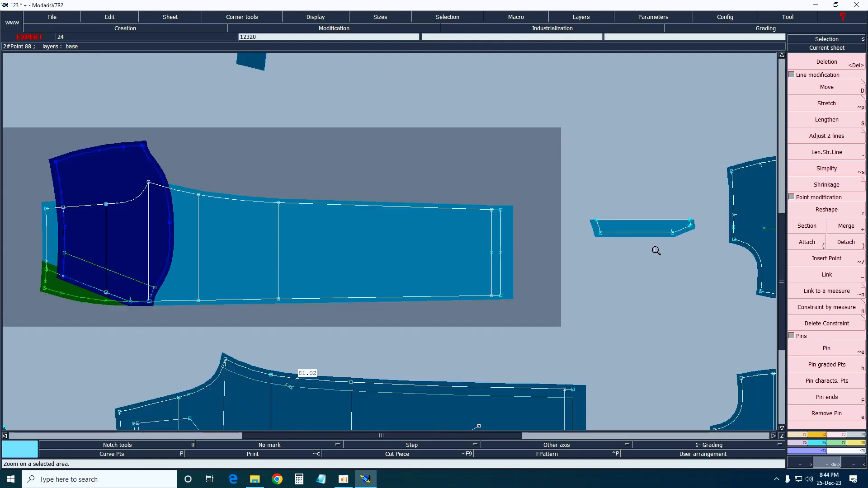
pyautogui.press('c')
pyautogui.hotkey('shift', 'm')
pyautogui.press('m')
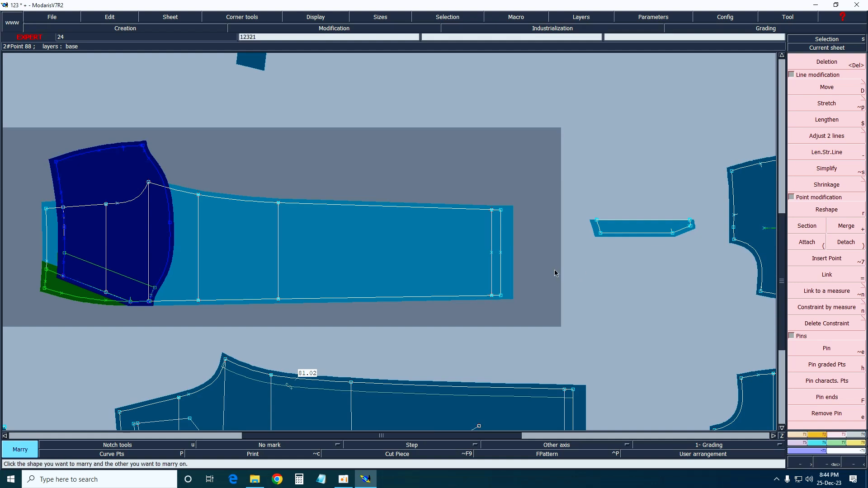
pyautogui.click(602, 236)
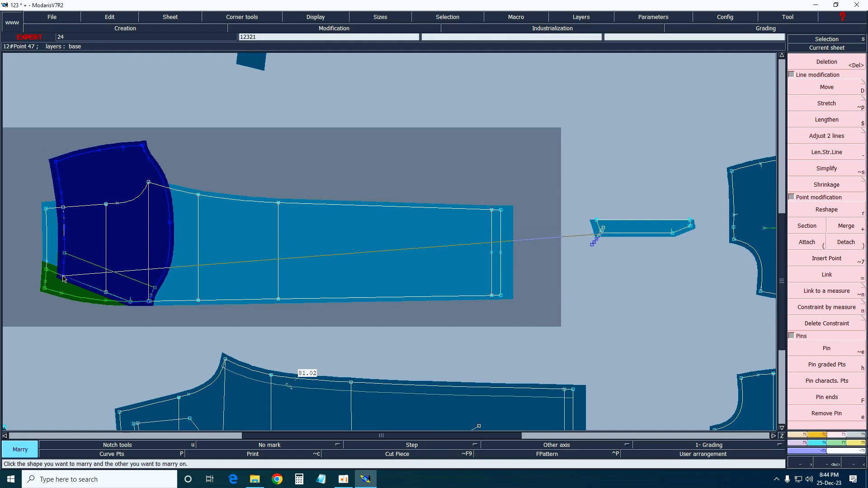
pyautogui.click(100, 274)
# Step: Pivot the narrow facing strip about its married corner so its lower end meets the pocket bag's corner at the side seam
pyautogui.press('z')
pyautogui.moveTo(21, 215); pyautogui.dragTo(224, 315)
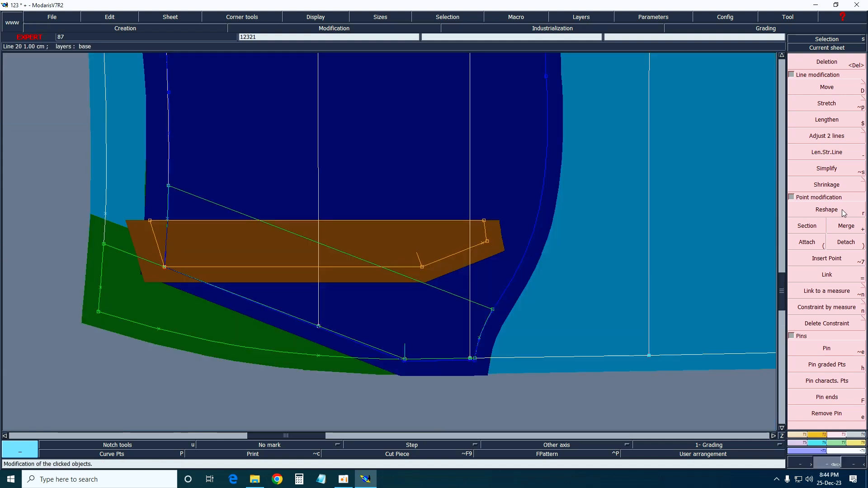
pyautogui.press('F3')
pyautogui.click(836, 322)
pyautogui.click(488, 249)
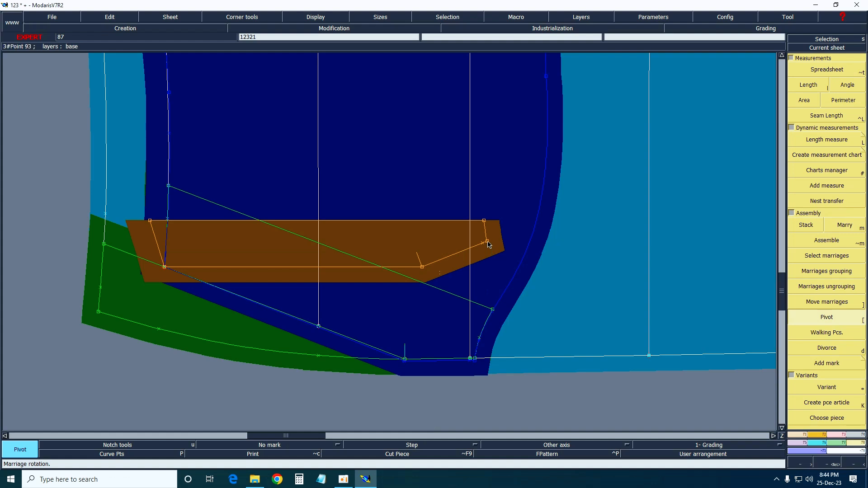
pyautogui.click(475, 360)
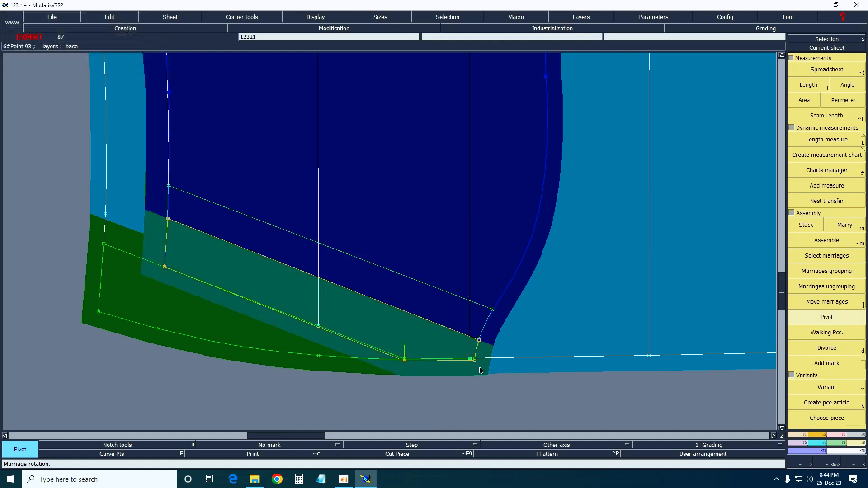
# Step: Fine-pivot the narrow strip and the pocket bag so their notched corners coincide with the lower end of the pocket opening
pyautogui.press('z')
pyautogui.moveTo(323, 309); pyautogui.dragTo(494, 389)
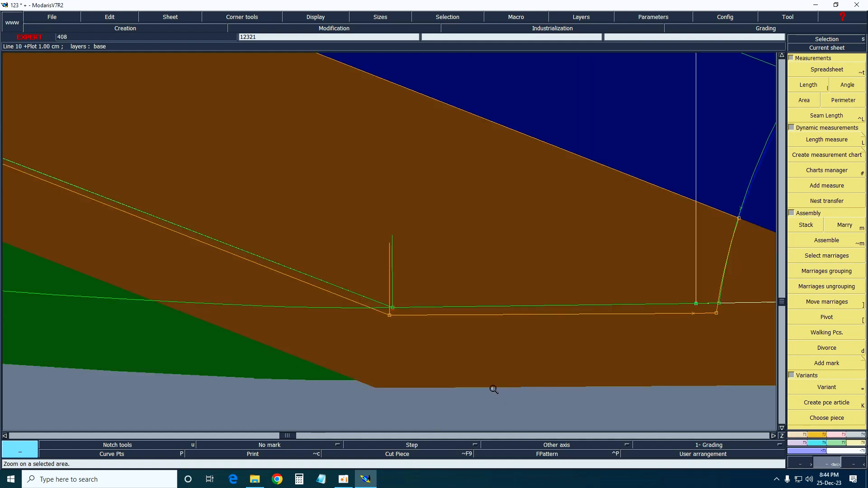
pyautogui.press('[')
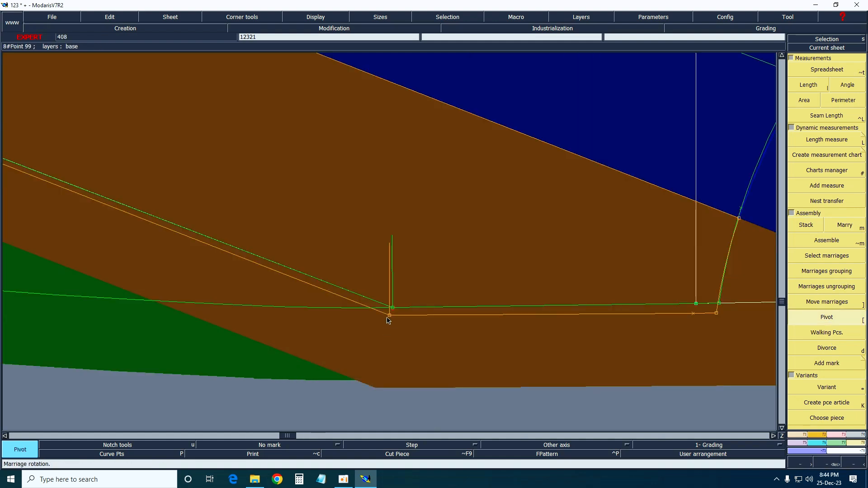
pyautogui.click(389, 318)
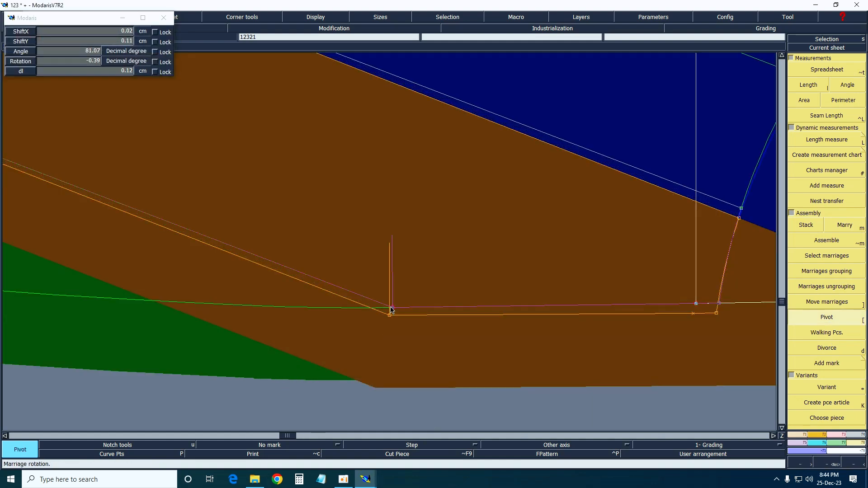
pyautogui.click(392, 310)
pyautogui.click(391, 318)
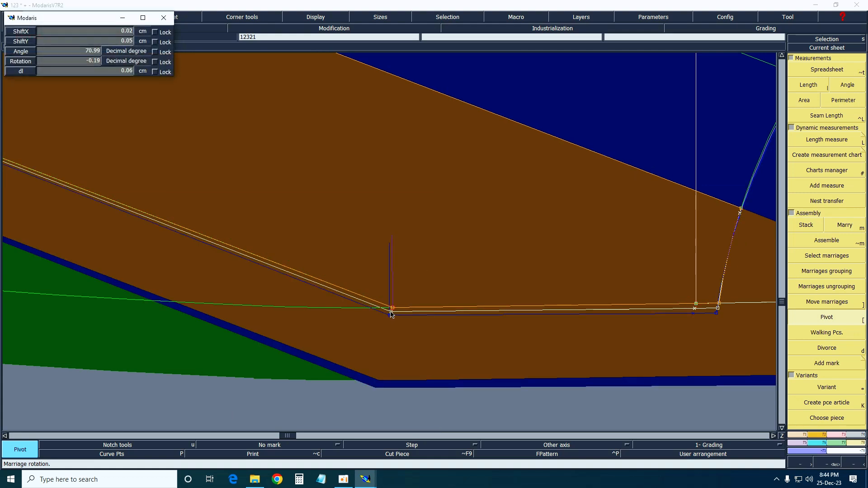
pyautogui.click(523, 337)
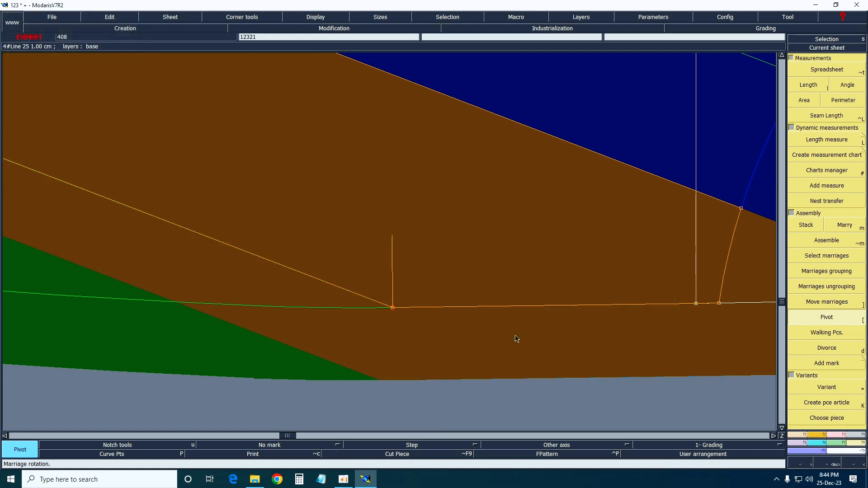
# Step: Rearrange the desk and move the WAIST FINISH 1X1 sheet beside the married front panel
pyautogui.press('Home')
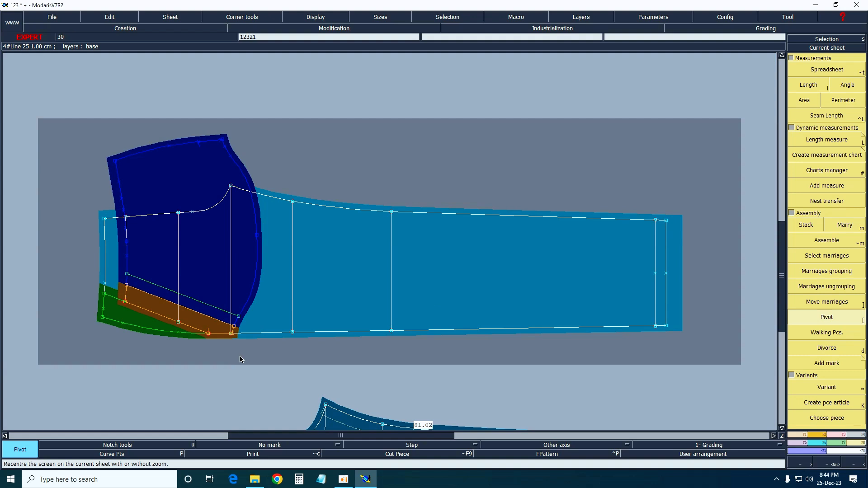
pyautogui.press('j')
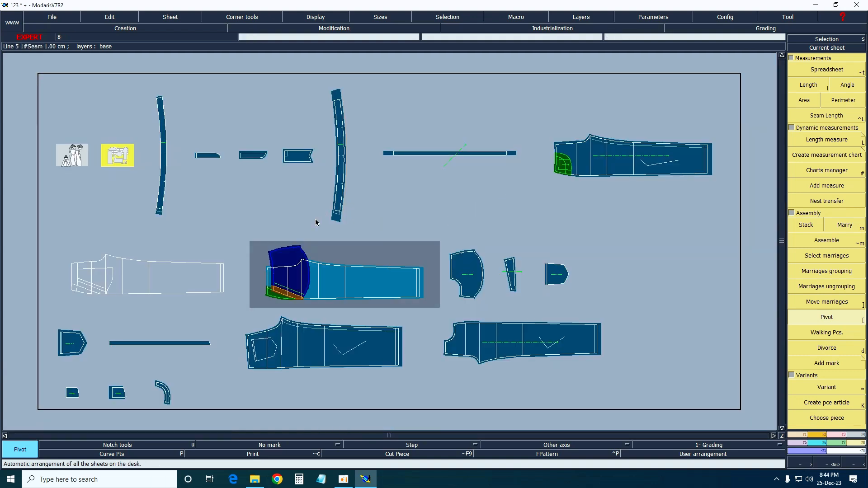
pyautogui.press('Return')
pyautogui.hotkey('shift', 'j')
pyautogui.moveTo(171, 180); pyautogui.dragTo(238, 287)
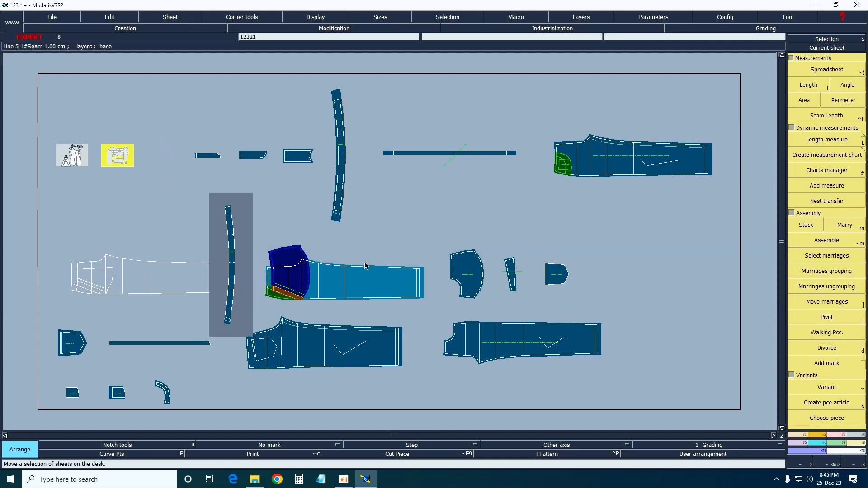
# Step: Marry the end corner of the WAIST FINISH 1X1 piece to the front panel where the line below the waist meets the front edge
pyautogui.press('Return')
pyautogui.moveTo(184, 221); pyautogui.dragTo(383, 346)
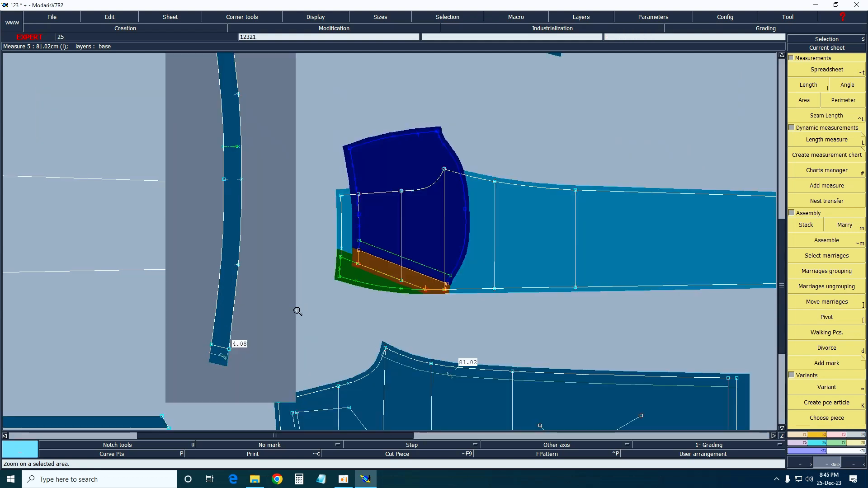
pyautogui.press('Home')
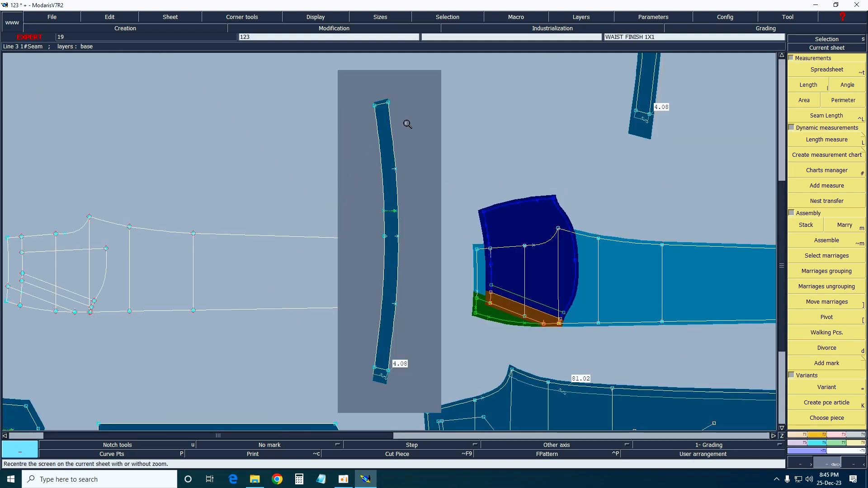
pyautogui.press('m')
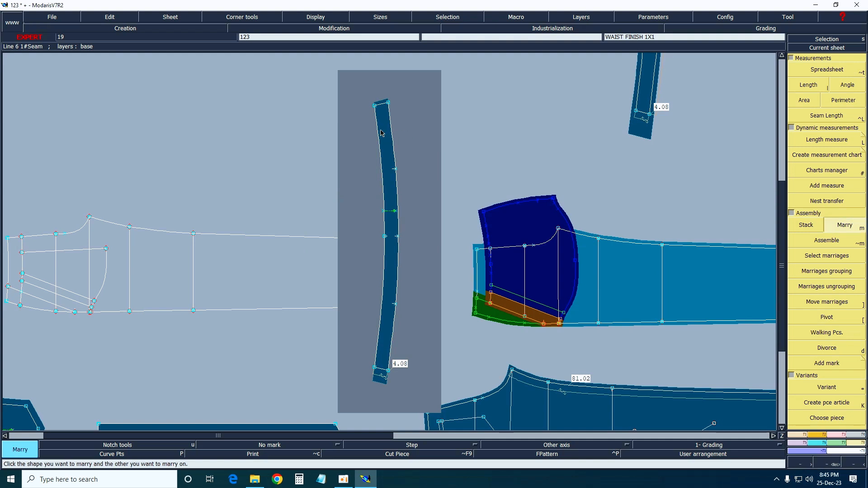
pyautogui.click(375, 106)
pyautogui.click(491, 249)
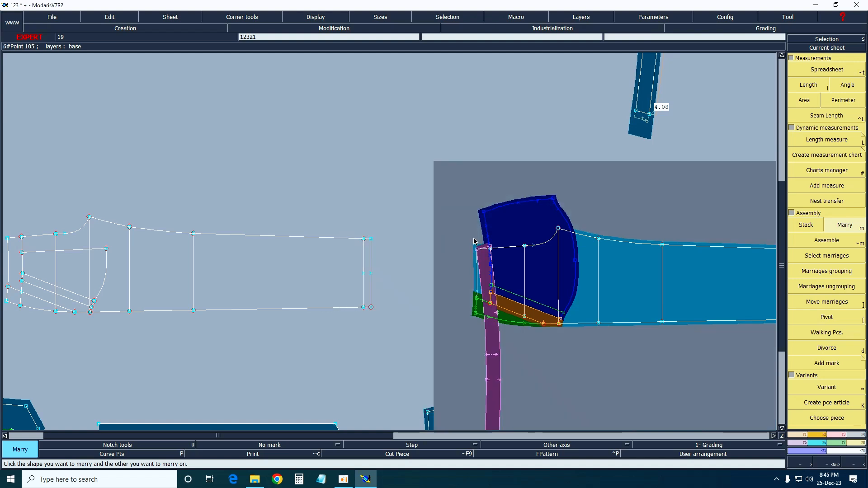
pyautogui.press('z')
pyautogui.moveTo(406, 225); pyautogui.dragTo(603, 392)
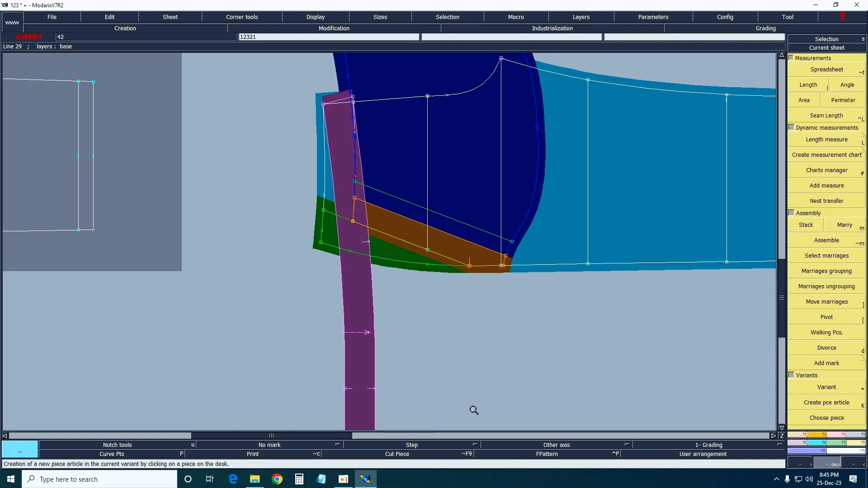
# Step: Pivot the WAIST FINISH 1X1 piece about its married corner so its long edges follow the front panel's waist and the line below it
pyautogui.press('[')
pyautogui.click(372, 326)
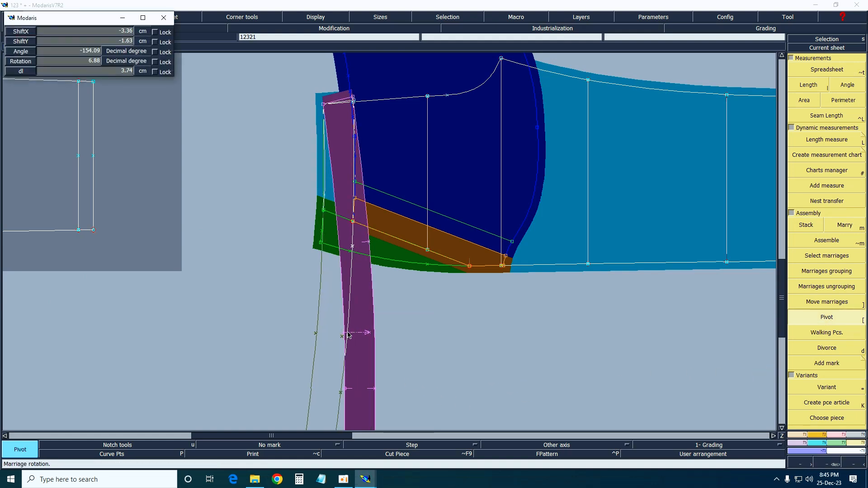
pyautogui.click(348, 338)
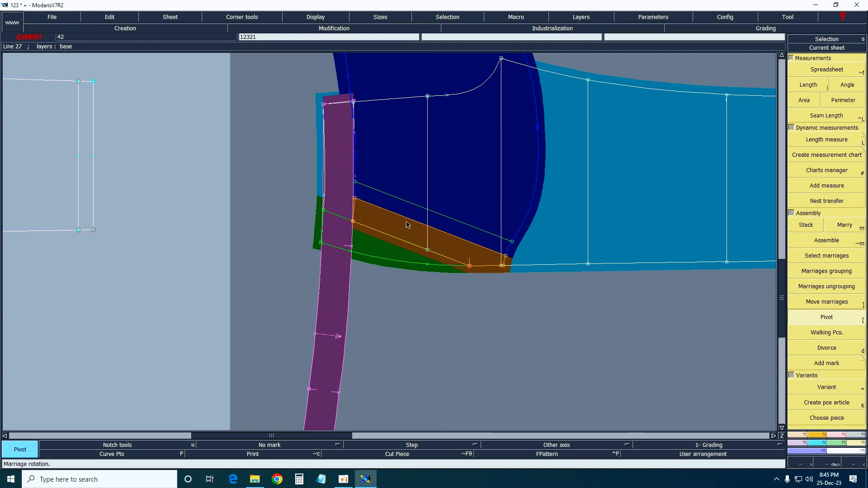
# Step: Divorce the WAIST FINISH 1X1 piece from the front panel and readjust the sheets to their best dimensions
pyautogui.press('Home')
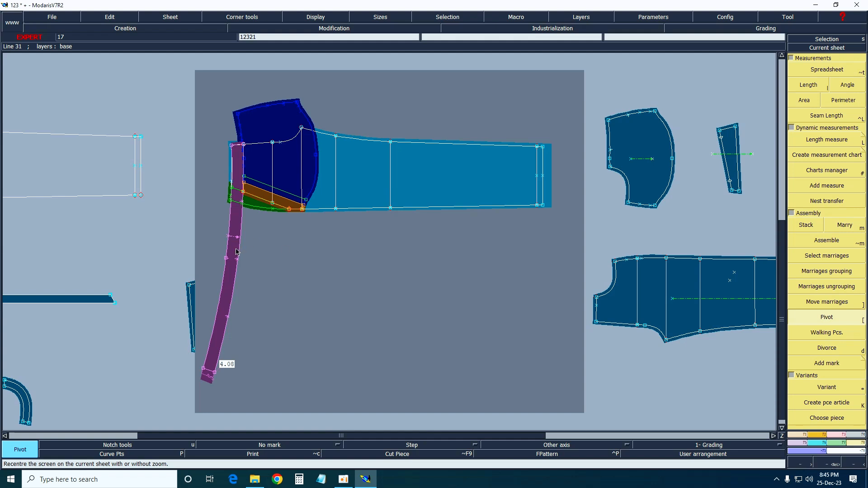
pyautogui.press('d')
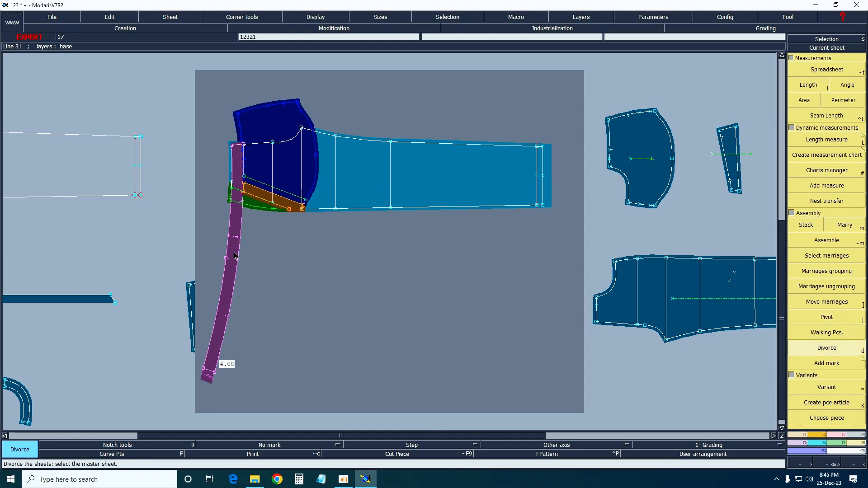
pyautogui.click(235, 256)
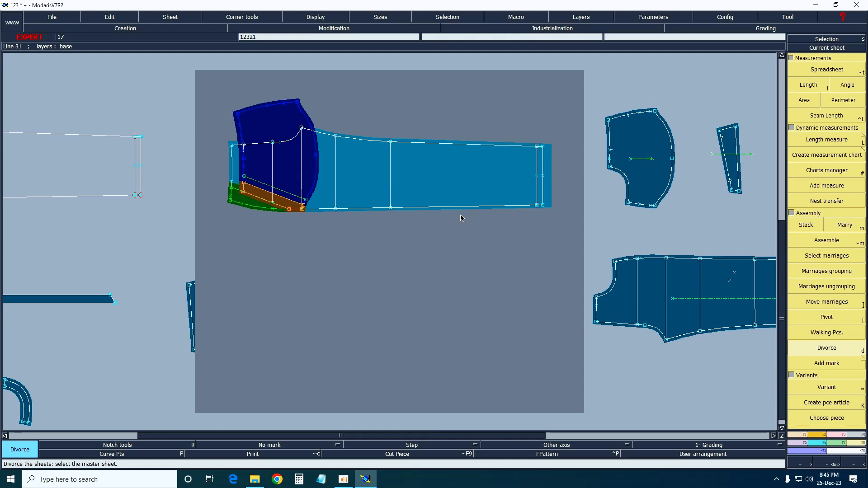
pyautogui.press('a')
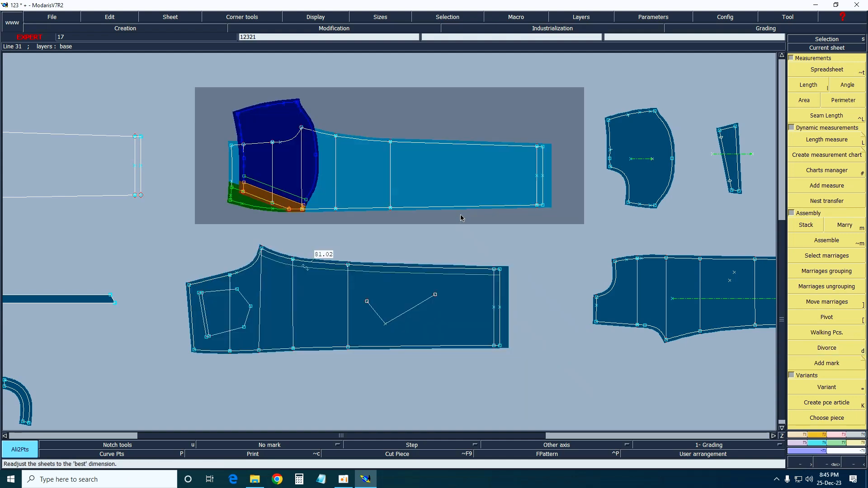
# Step: Inspect the pocket pieces on the front panel and start the Divorce command to separate them
pyautogui.press('z')
pyautogui.moveTo(189, 92); pyautogui.dragTo(385, 250)
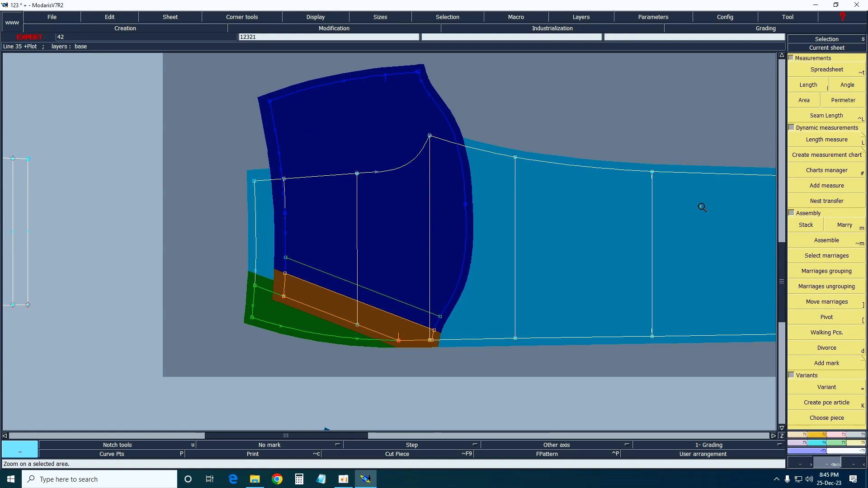
pyautogui.press('Home')
pyautogui.press('Return')
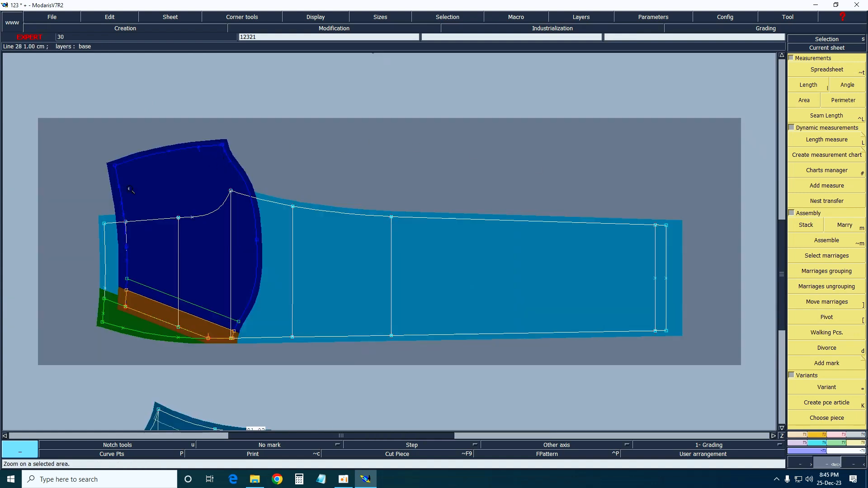
pyautogui.moveTo(58, 138); pyautogui.dragTo(686, 360)
pyautogui.press('d')
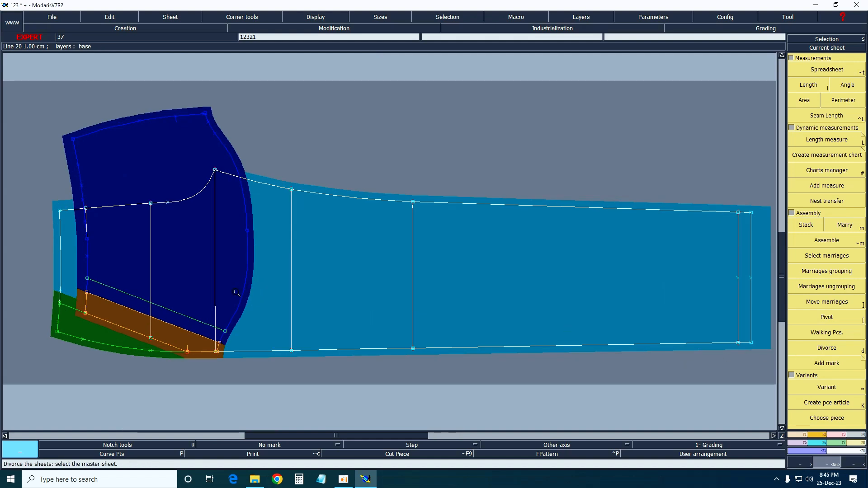